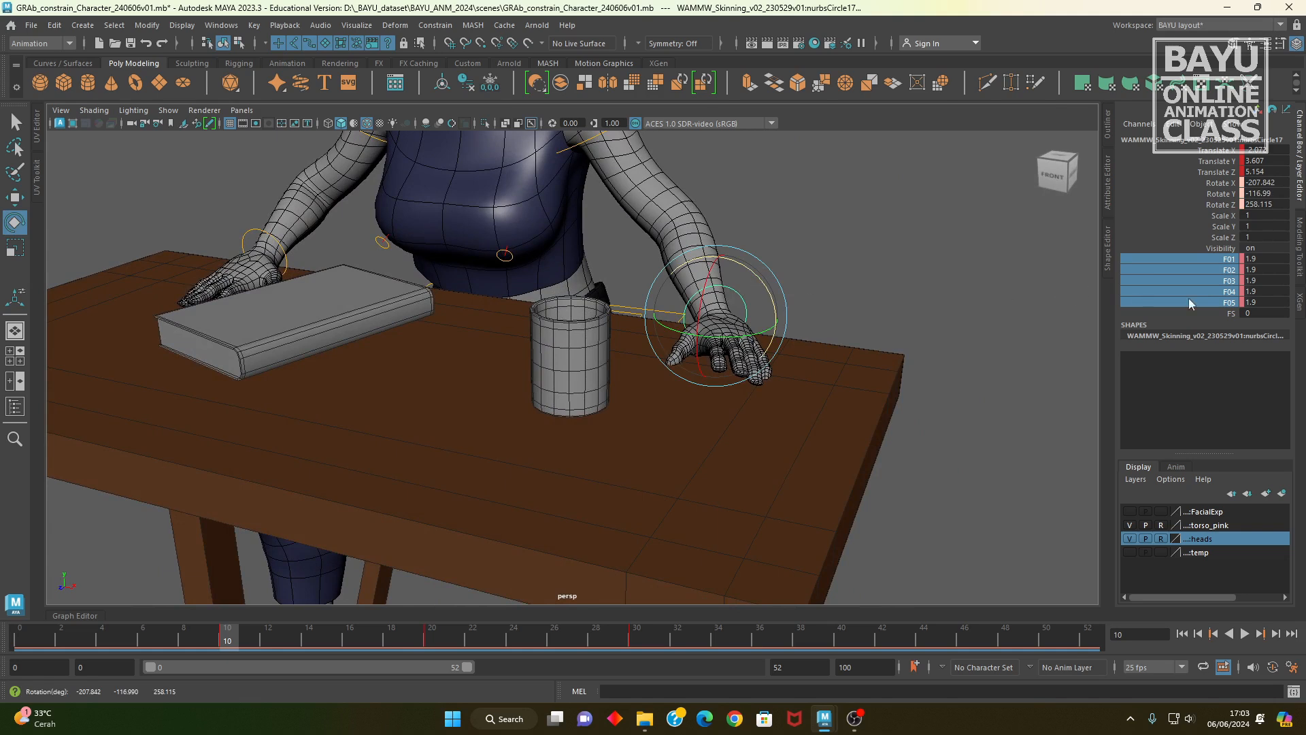
# Step: Key the finger attributes F01 to F05 at frame 10, then rotate the hand control slightly and key its translate and rotate channels
pyautogui.rightClick(1210, 279)
pyautogui.click(1206, 300)
pyautogui.moveTo(1224, 151); pyautogui.dragTo(1218, 205)
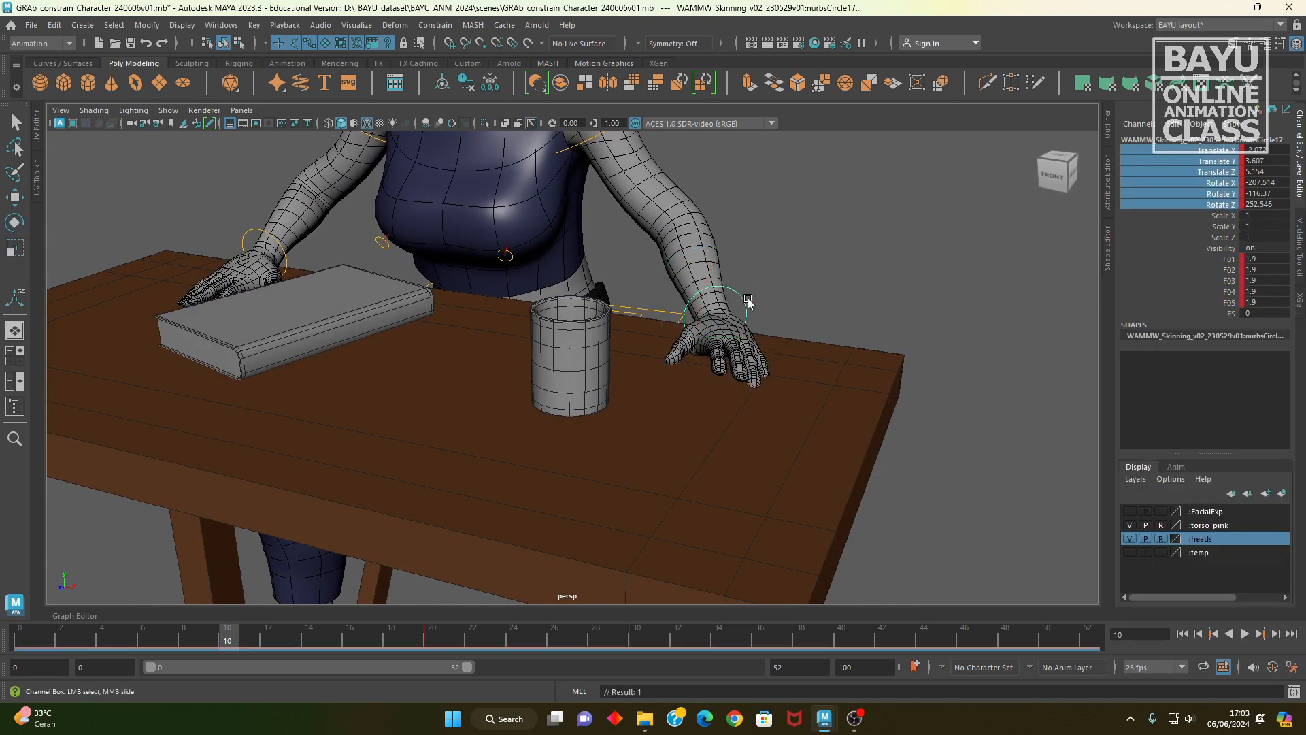
pyautogui.press('e')
pyautogui.moveTo(751, 288); pyautogui.dragTo(757, 273)
pyautogui.rightClick(1182, 179)
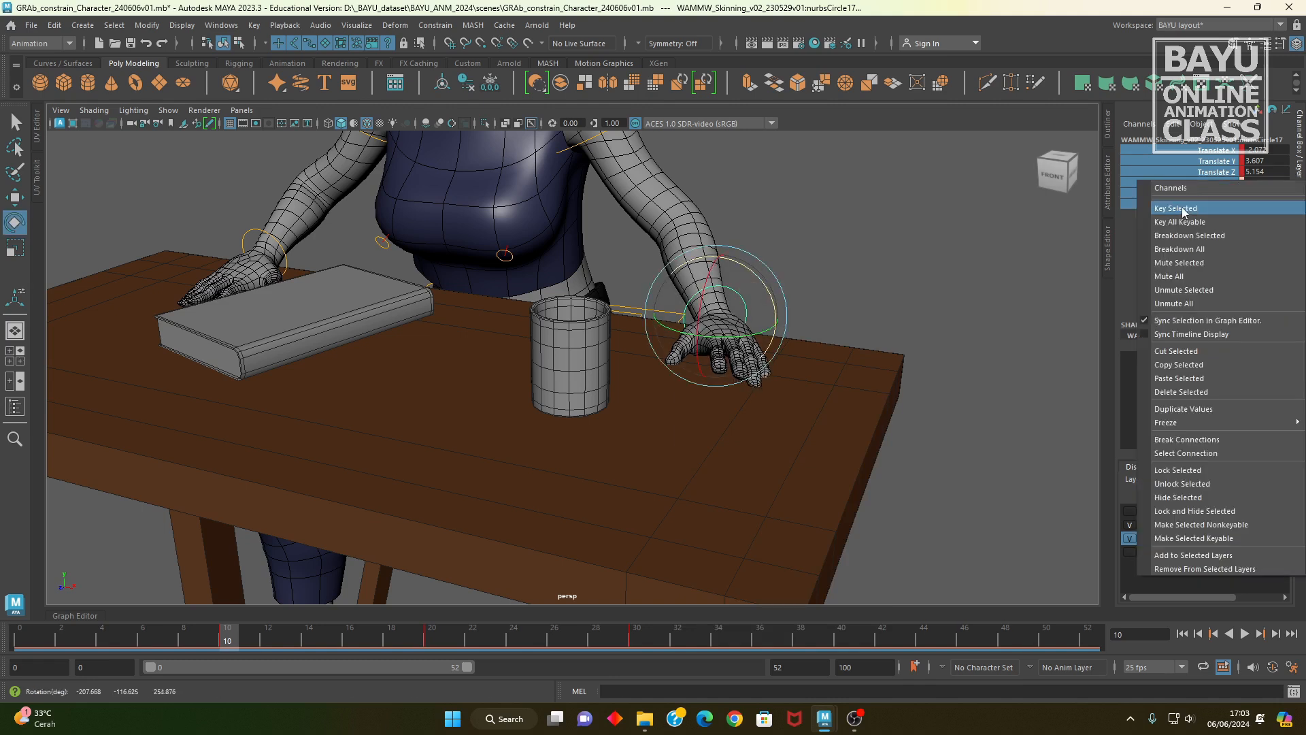
pyautogui.click(1185, 209)
# Step: Play back the reaching animation, stop at frame 30 and examine the hand's grip around the cup from several angles
pyautogui.hotkey('alt', 'v')
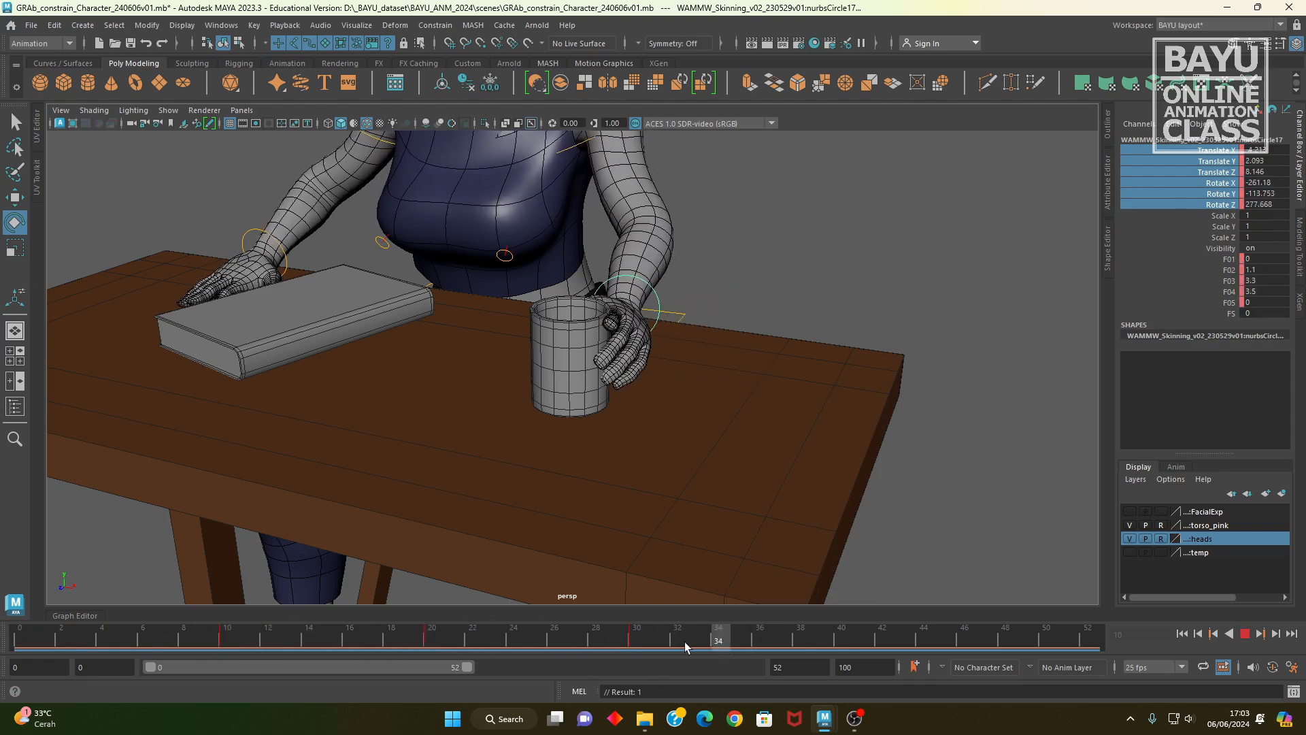
pyautogui.click(643, 636)
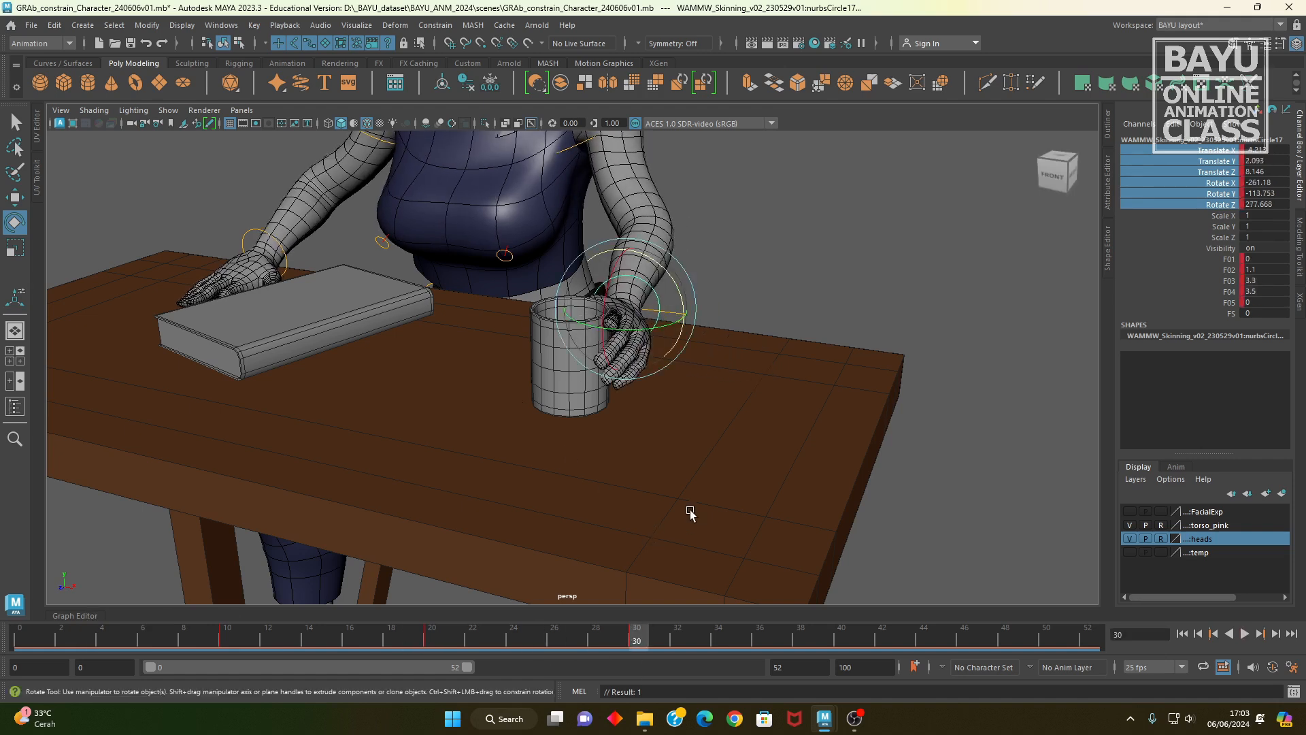
pyautogui.keyDown('alt'); pyautogui.moveTo(633, 430); pyautogui.dragTo(582, 480, button='middle'); pyautogui.keyUp('alt')
pyautogui.keyDown('alt'); pyautogui.moveTo(583, 481); pyautogui.dragTo(569, 484); pyautogui.keyUp('alt')
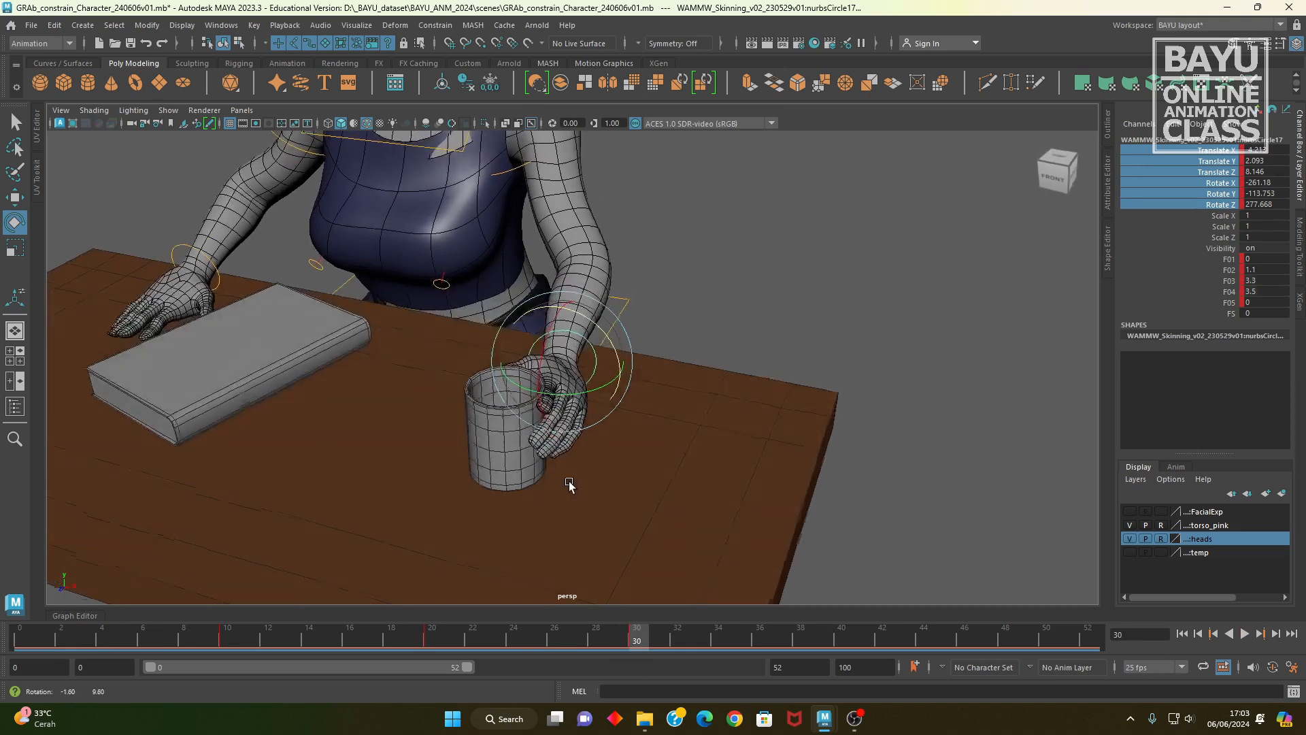
pyautogui.keyDown('alt'); pyautogui.moveTo(569, 484); pyautogui.dragTo(695, 473, button='right'); pyautogui.keyUp('alt')
pyautogui.keyDown('alt'); pyautogui.moveTo(695, 473); pyautogui.dragTo(745, 440, button='middle'); pyautogui.keyUp('alt')
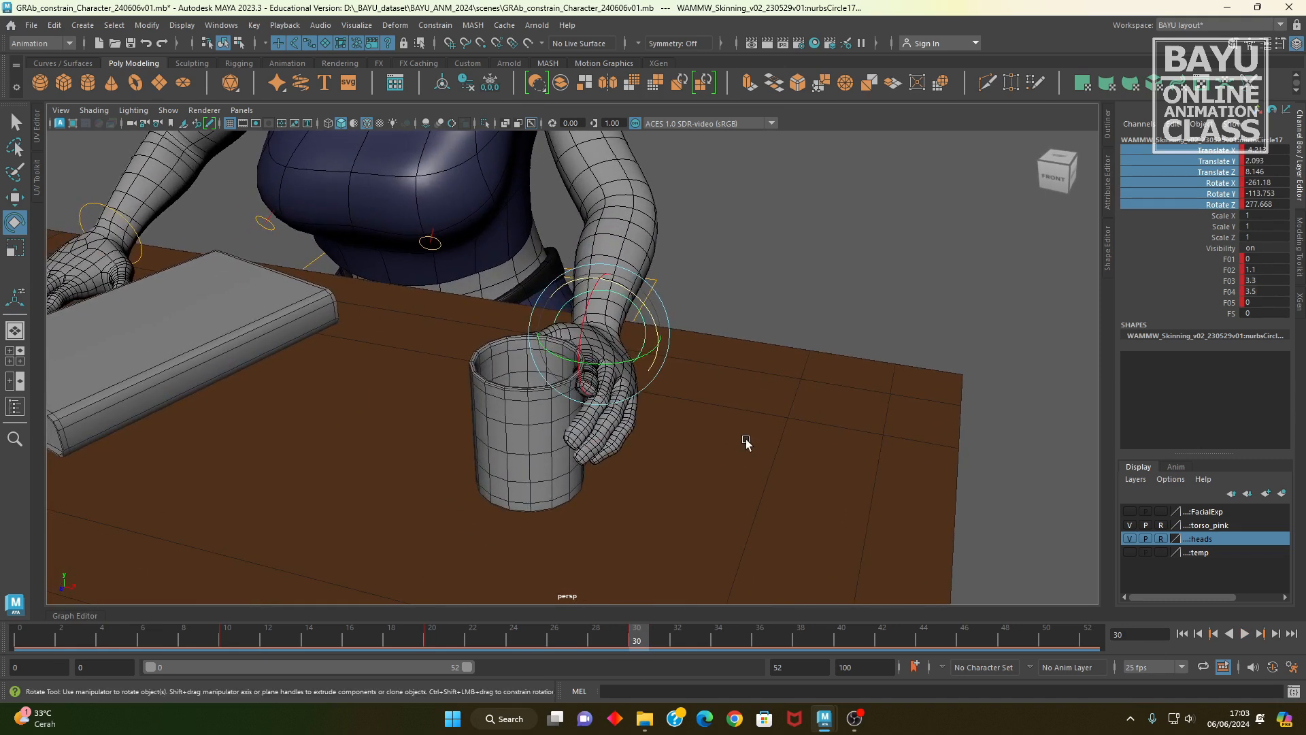
pyautogui.keyDown('alt'); pyautogui.moveTo(693, 434); pyautogui.dragTo(721, 462); pyautogui.keyUp('alt')
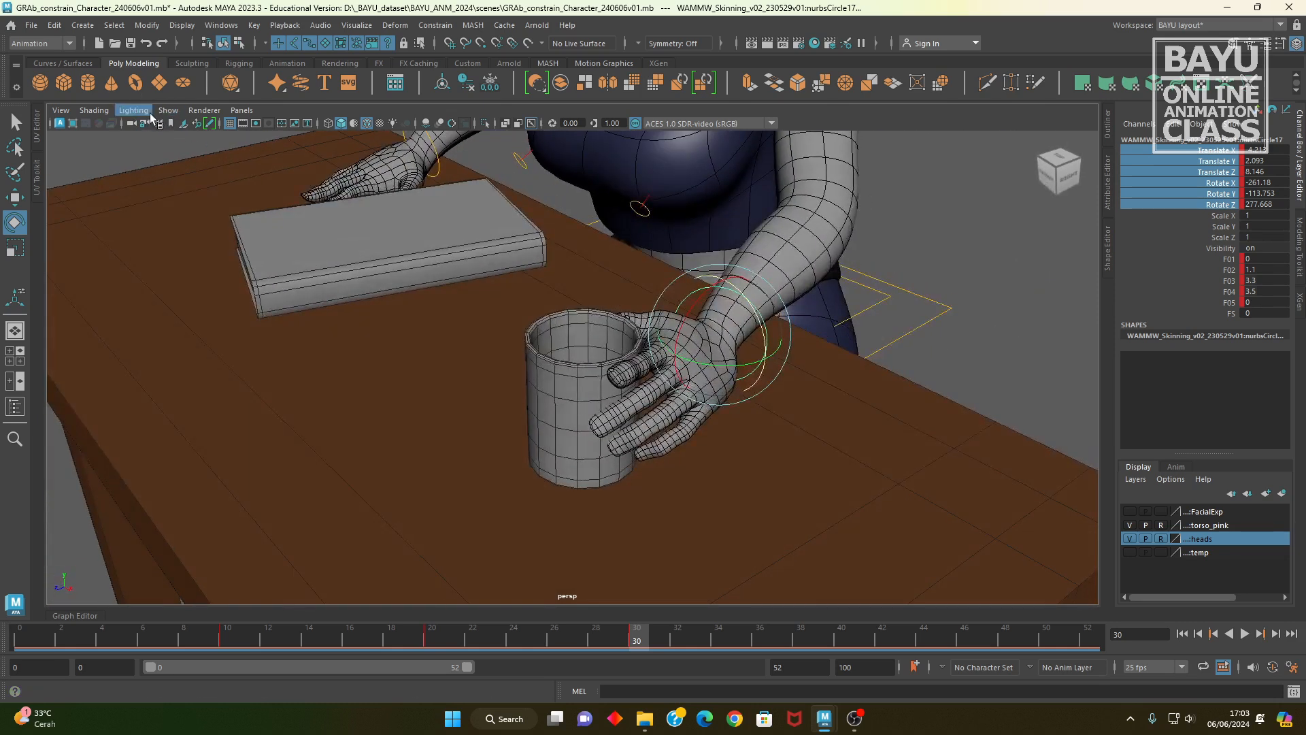
pyautogui.click(168, 111)
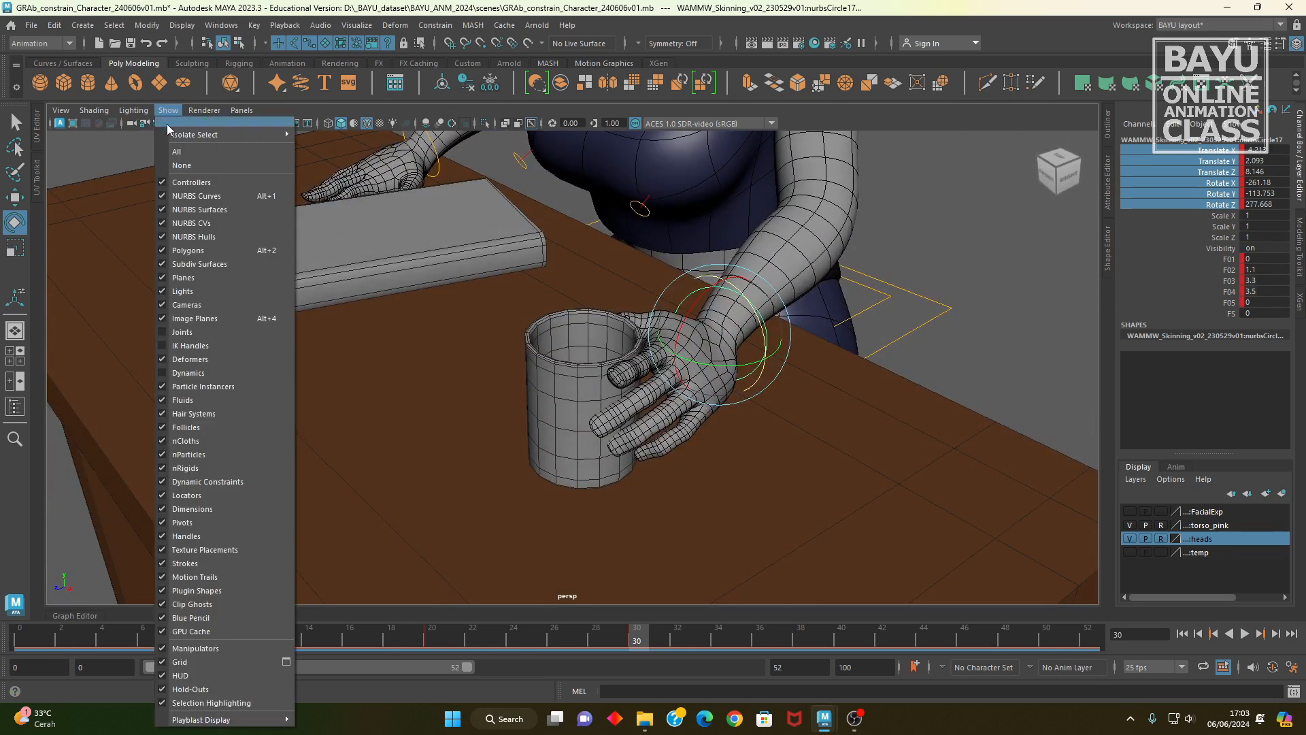
pyautogui.click(194, 252)
pyautogui.keyDown('alt'); pyautogui.moveTo(681, 466); pyautogui.dragTo(506, 496); pyautogui.keyUp('alt')
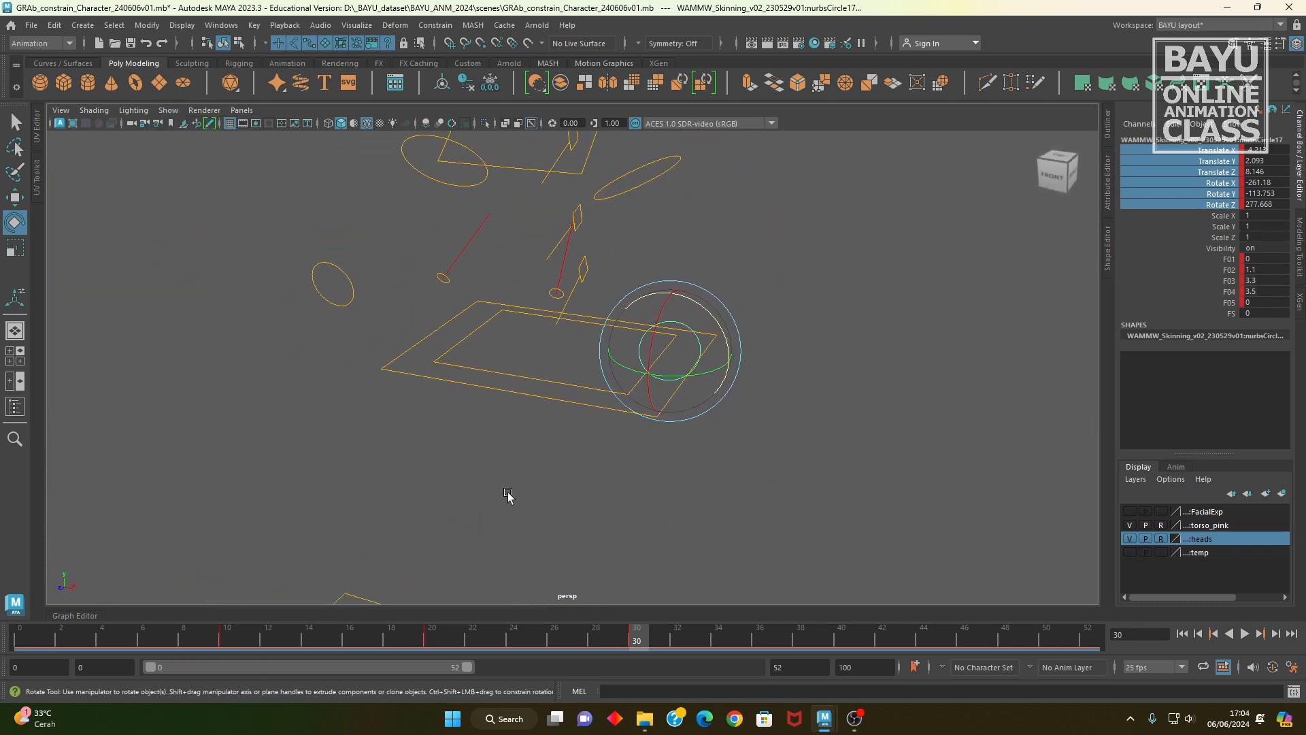
pyautogui.click(168, 110)
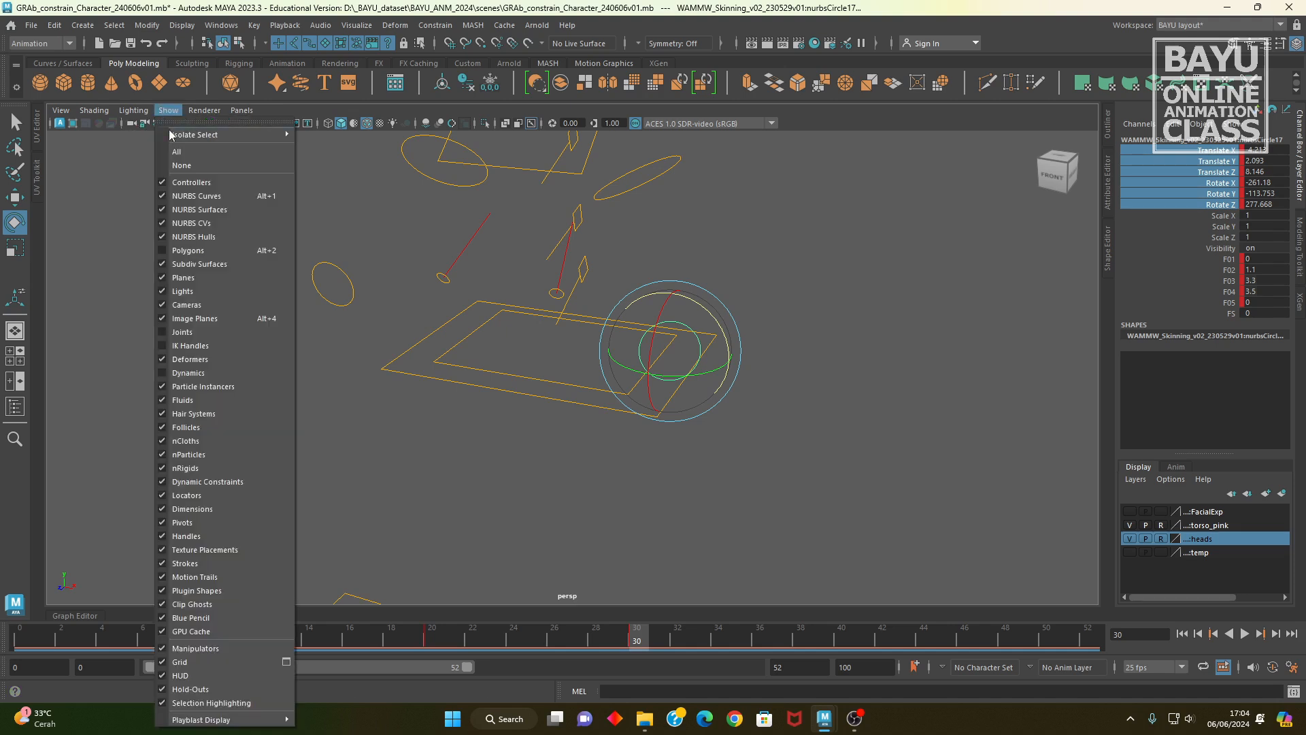
pyautogui.click(189, 253)
pyautogui.keyDown('alt'); pyautogui.moveTo(876, 579); pyautogui.dragTo(642, 519); pyautogui.keyUp('alt')
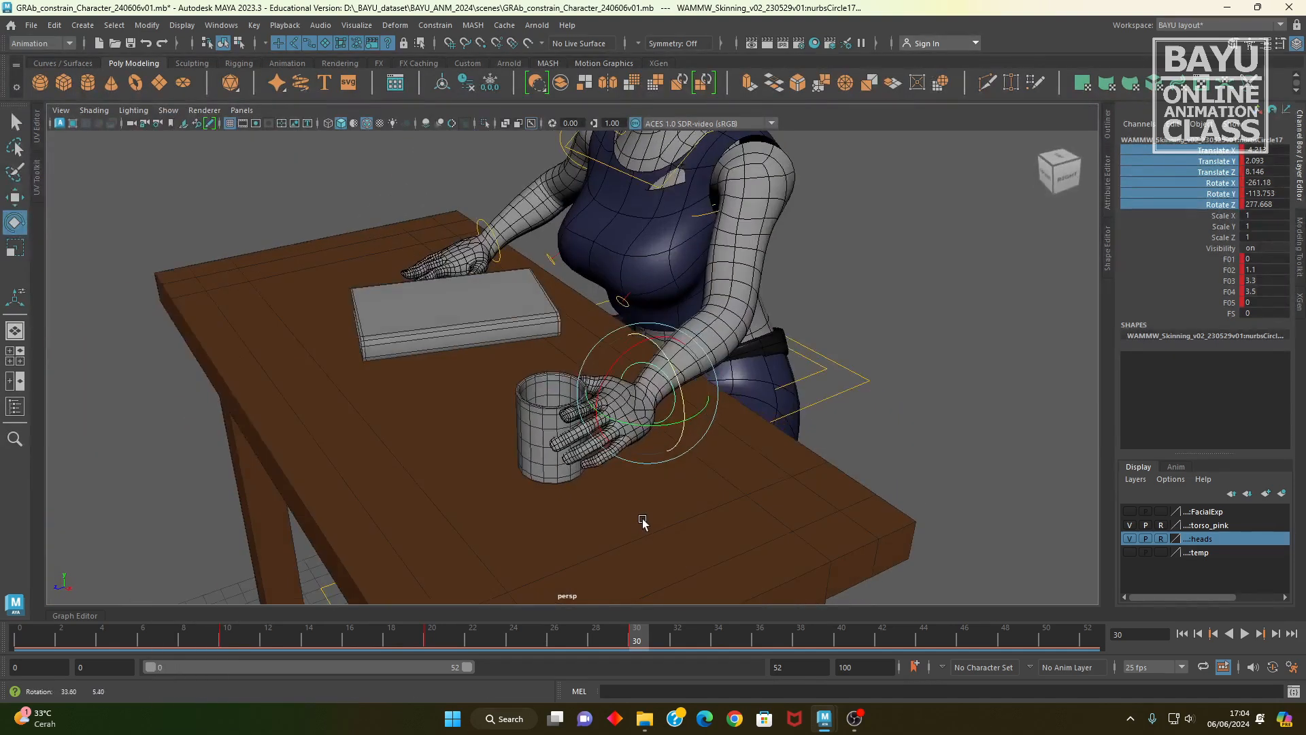
# Step: Switch the viewport to wireframe display and show the character's joints
pyautogui.keyDown('alt'); pyautogui.moveTo(641, 519); pyautogui.dragTo(714, 497, button='right'); pyautogui.keyUp('alt')
pyautogui.keyDown('alt'); pyautogui.moveTo(655, 521); pyautogui.dragTo(670, 491, button='middle'); pyautogui.keyUp('alt')
pyautogui.keyDown('alt'); pyautogui.moveTo(670, 495); pyautogui.dragTo(598, 545); pyautogui.keyUp('alt')
pyautogui.press('4')
pyautogui.click(168, 110)
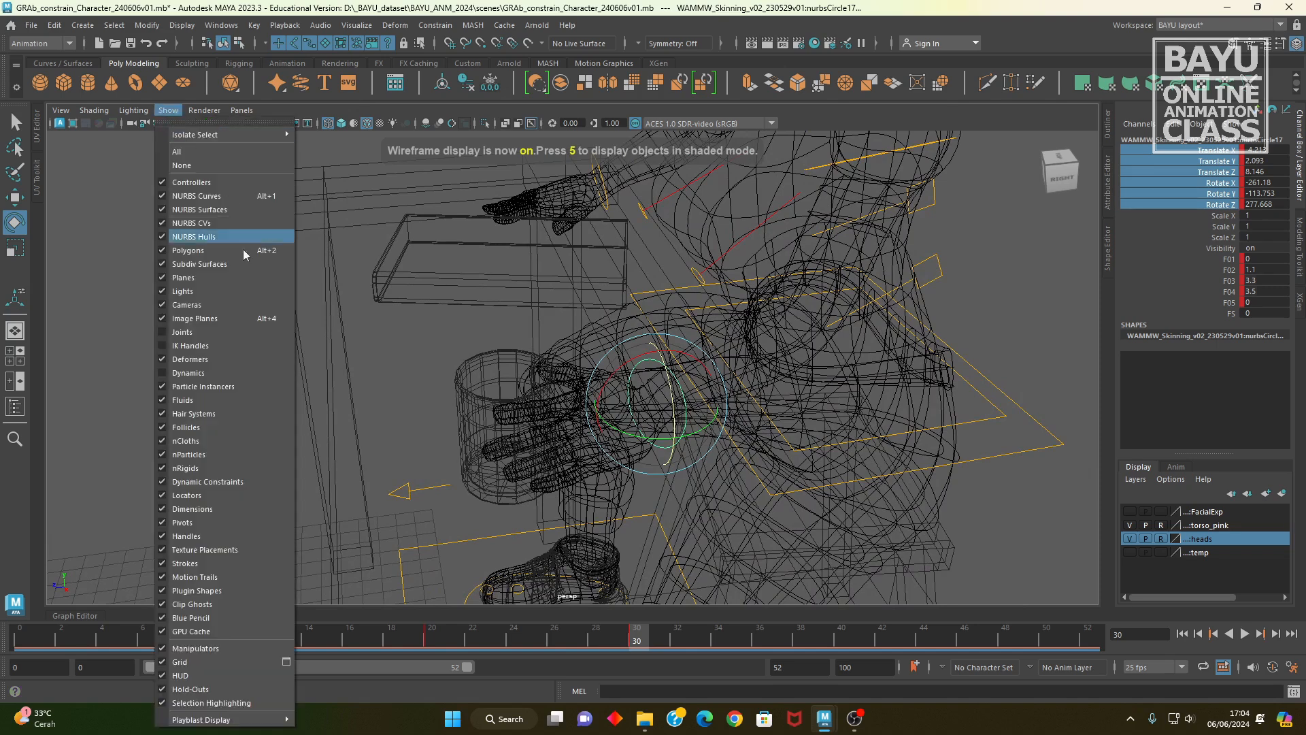
pyautogui.click(197, 338)
pyautogui.keyDown('alt'); pyautogui.moveTo(769, 473); pyautogui.dragTo(604, 510); pyautogui.keyUp('alt')
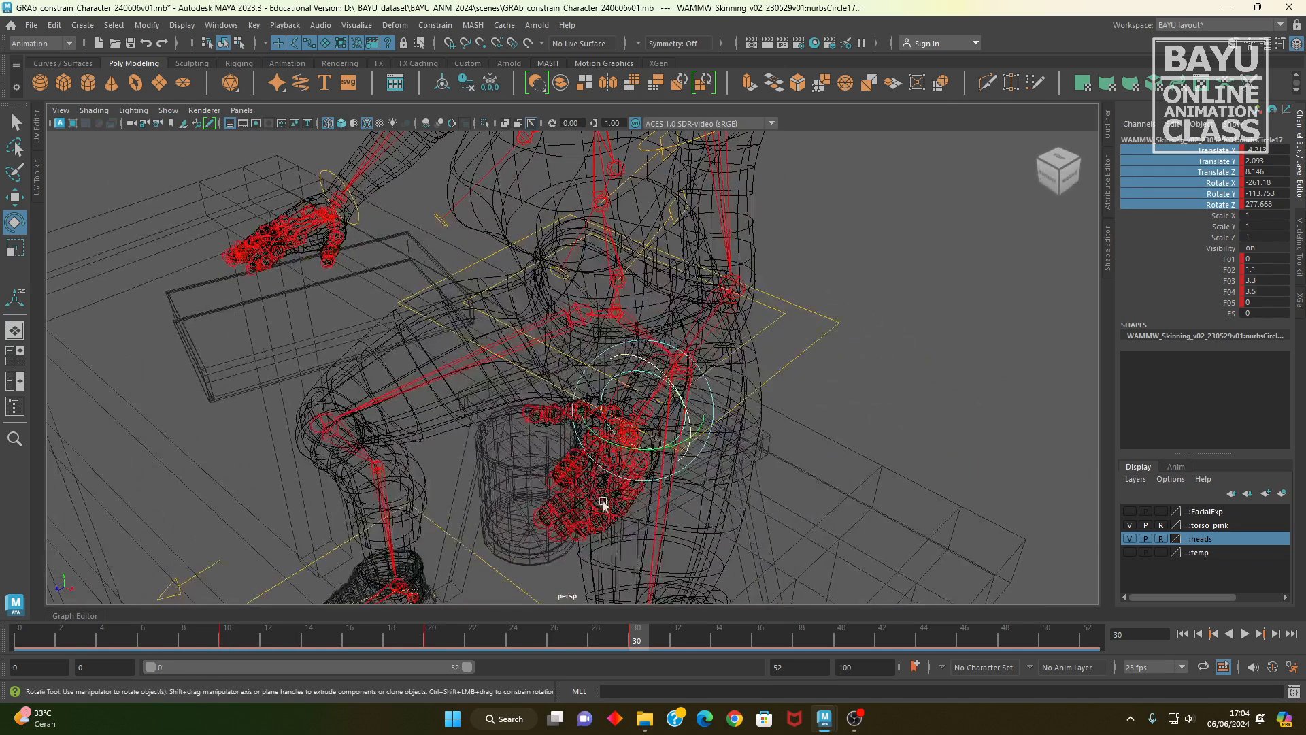
# Step: Set the joint display size to 0.5
pyautogui.click(182, 25)
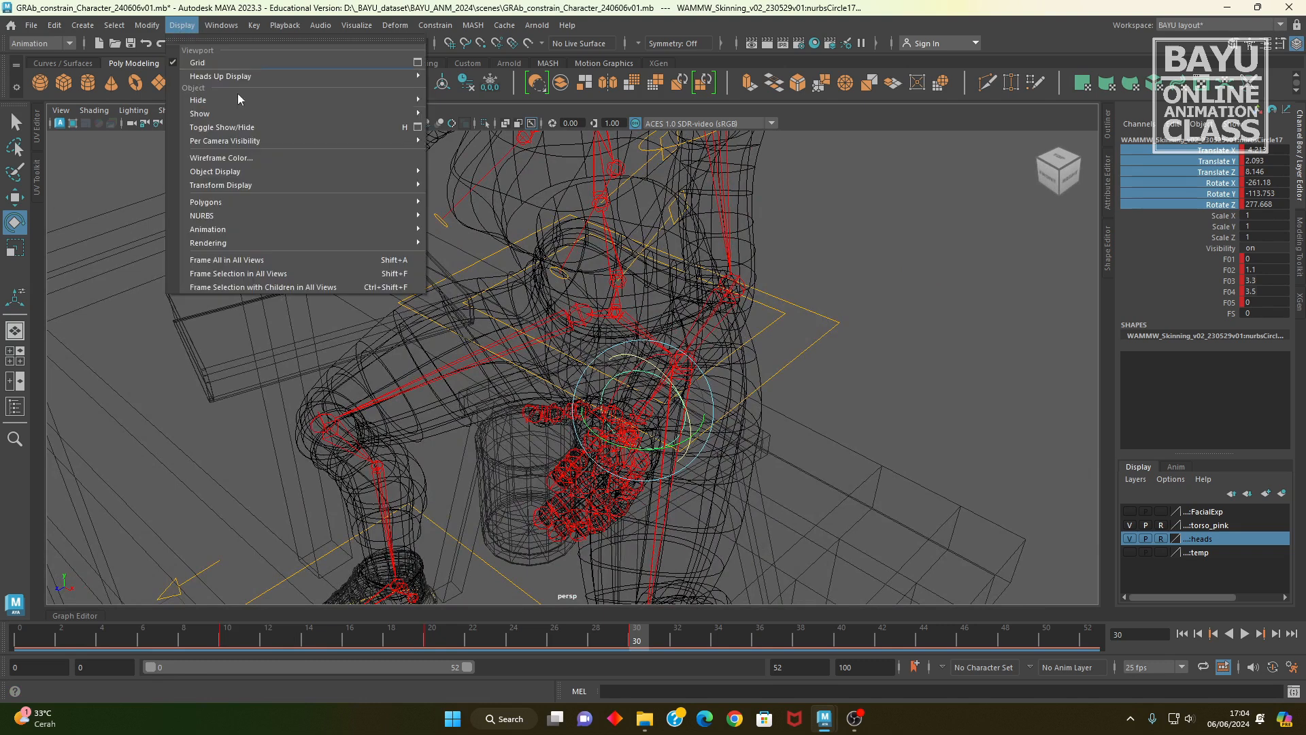
pyautogui.moveTo(306, 230)
pyautogui.click(476, 240)
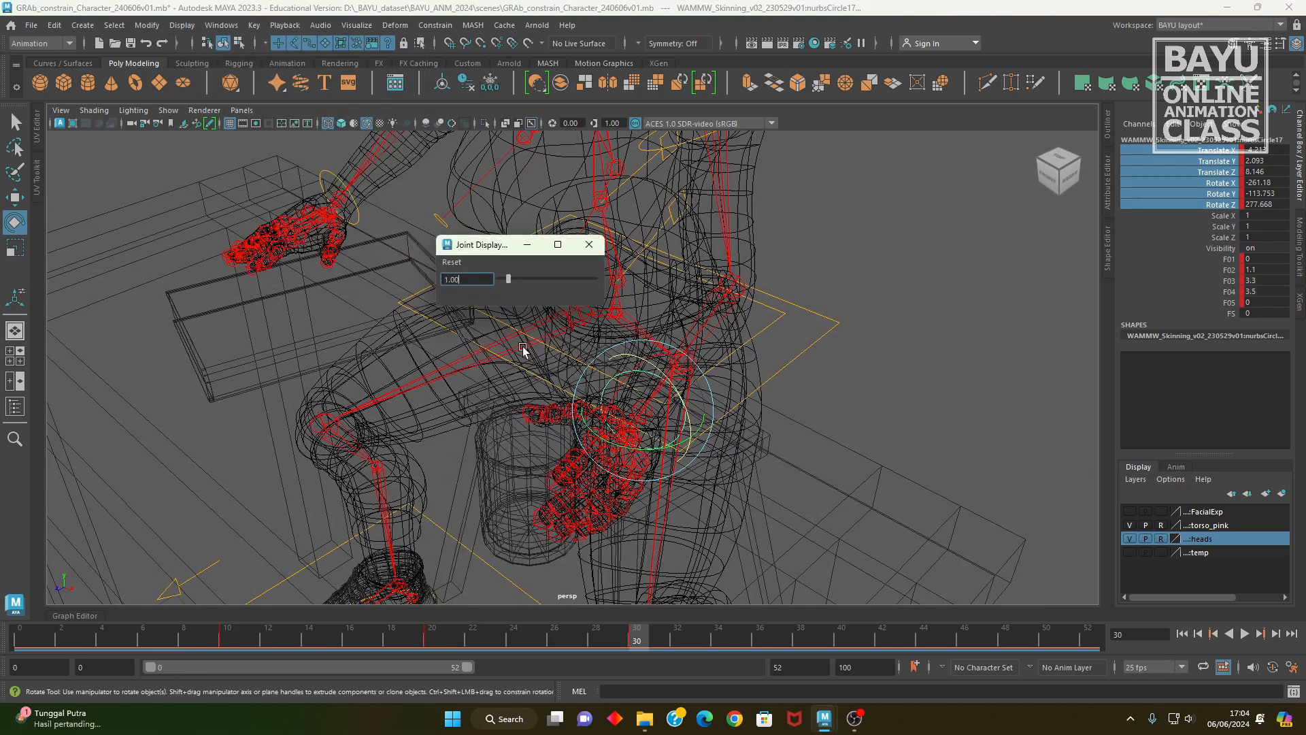
pyautogui.write('0.5')
pyautogui.press('Return')
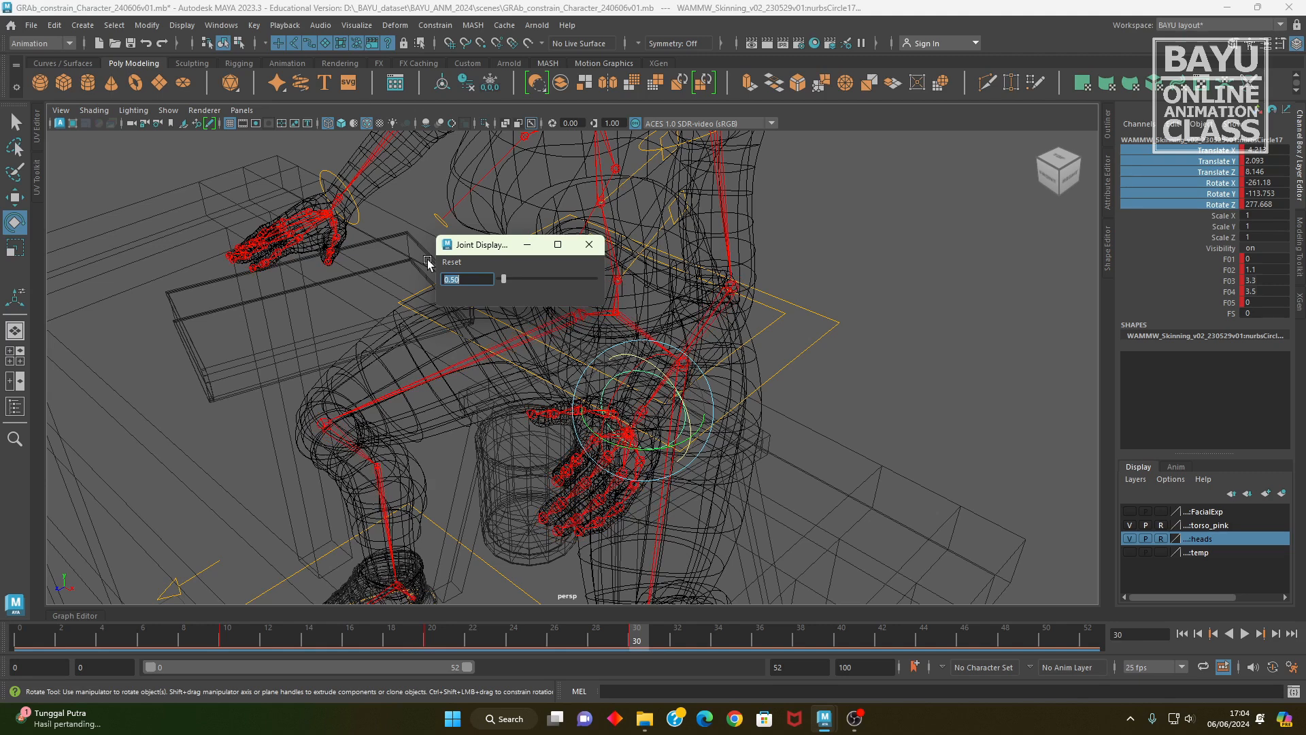
pyautogui.click(589, 244)
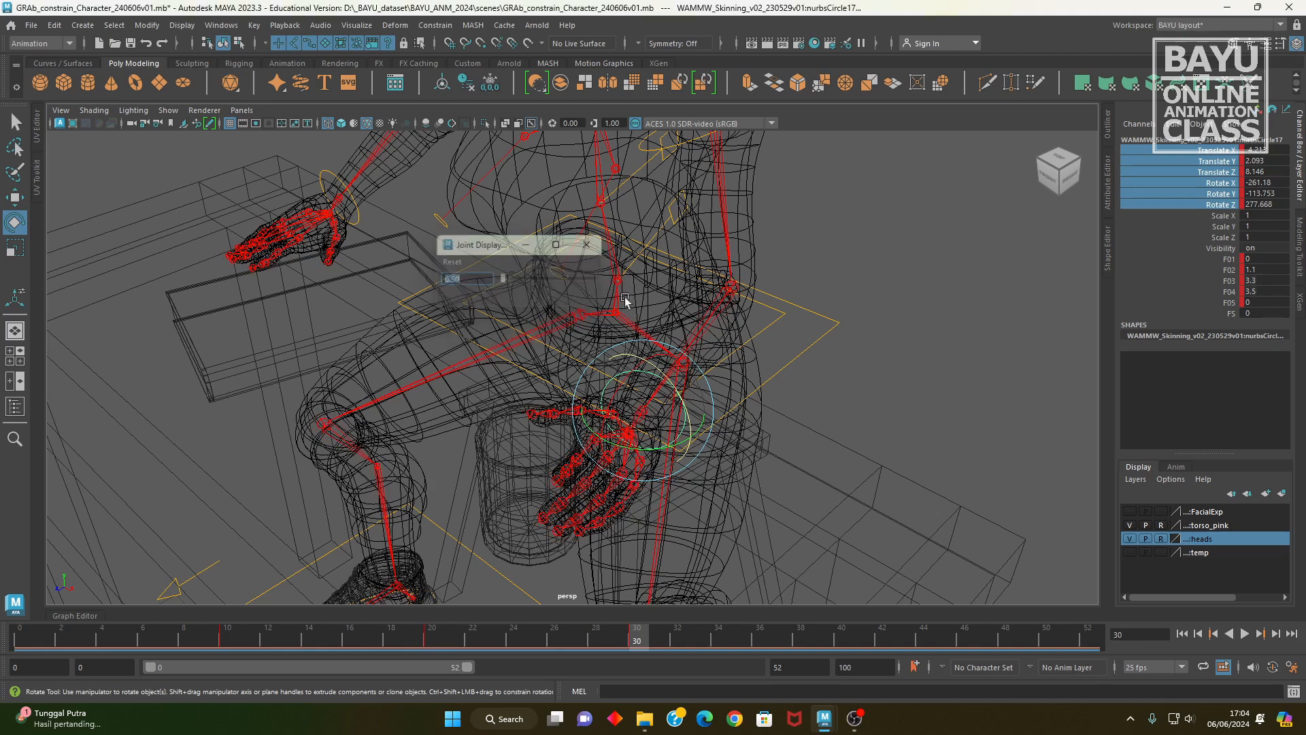
# Step: Parent-constrain the cup to the wrist joint of the hand holding it
pyautogui.keyDown('alt'); pyautogui.moveTo(632, 394); pyautogui.dragTo(615, 399); pyautogui.keyUp('alt')
pyautogui.keyDown('alt'); pyautogui.moveTo(615, 400); pyautogui.dragTo(772, 452, button='right'); pyautogui.keyUp('alt')
pyautogui.keyDown('alt'); pyautogui.moveTo(772, 452); pyautogui.dragTo(694, 356); pyautogui.keyUp('alt')
pyautogui.keyDown('alt'); pyautogui.moveTo(629, 361); pyautogui.dragTo(690, 365, button='right'); pyautogui.keyUp('alt')
pyautogui.press('q')
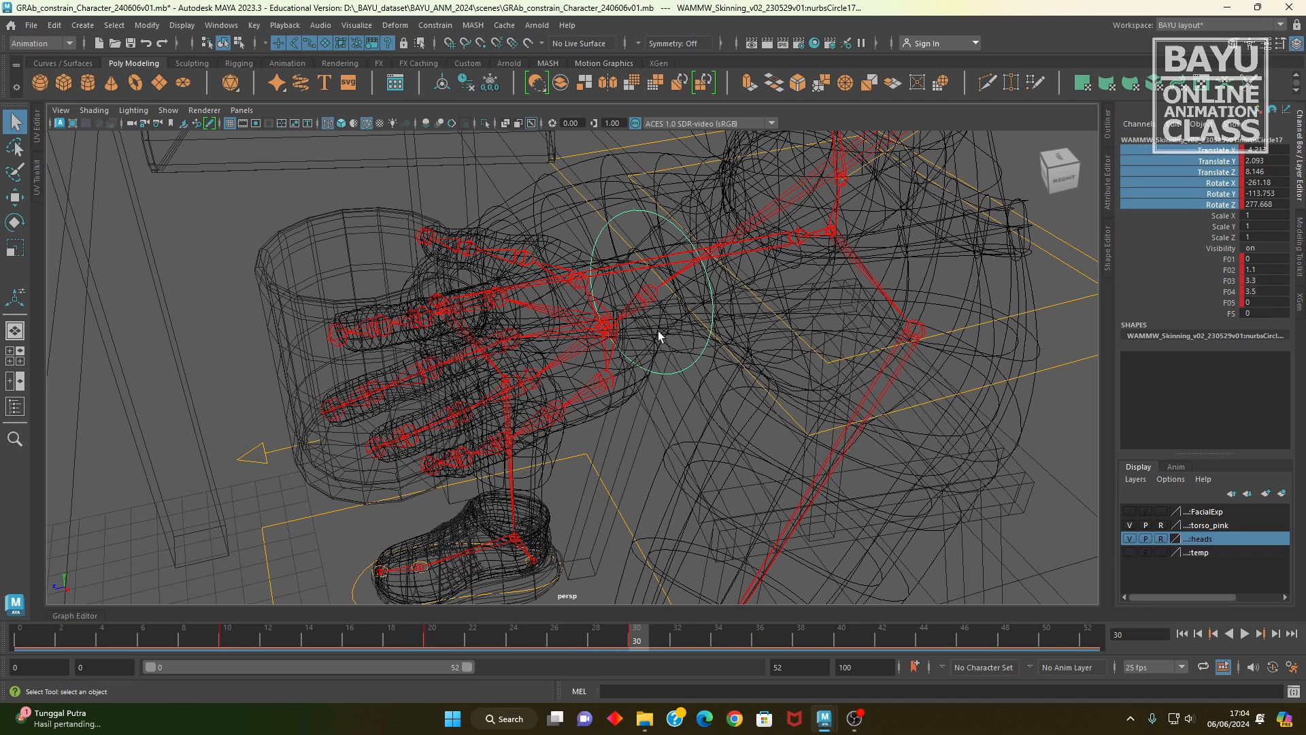
pyautogui.click(586, 338)
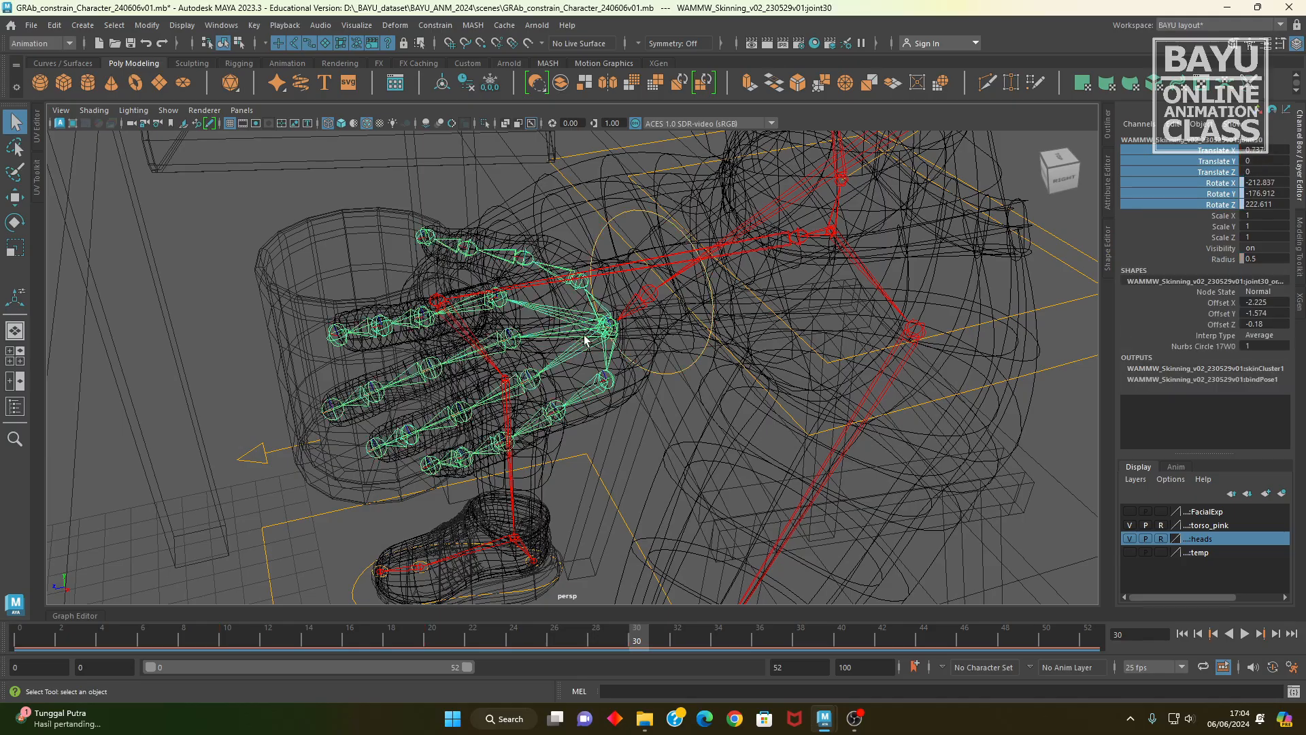
pyautogui.keyDown('alt'); pyautogui.moveTo(578, 413); pyautogui.dragTo(436, 361); pyautogui.keyUp('alt')
pyautogui.click(474, 381)
pyautogui.click(433, 25)
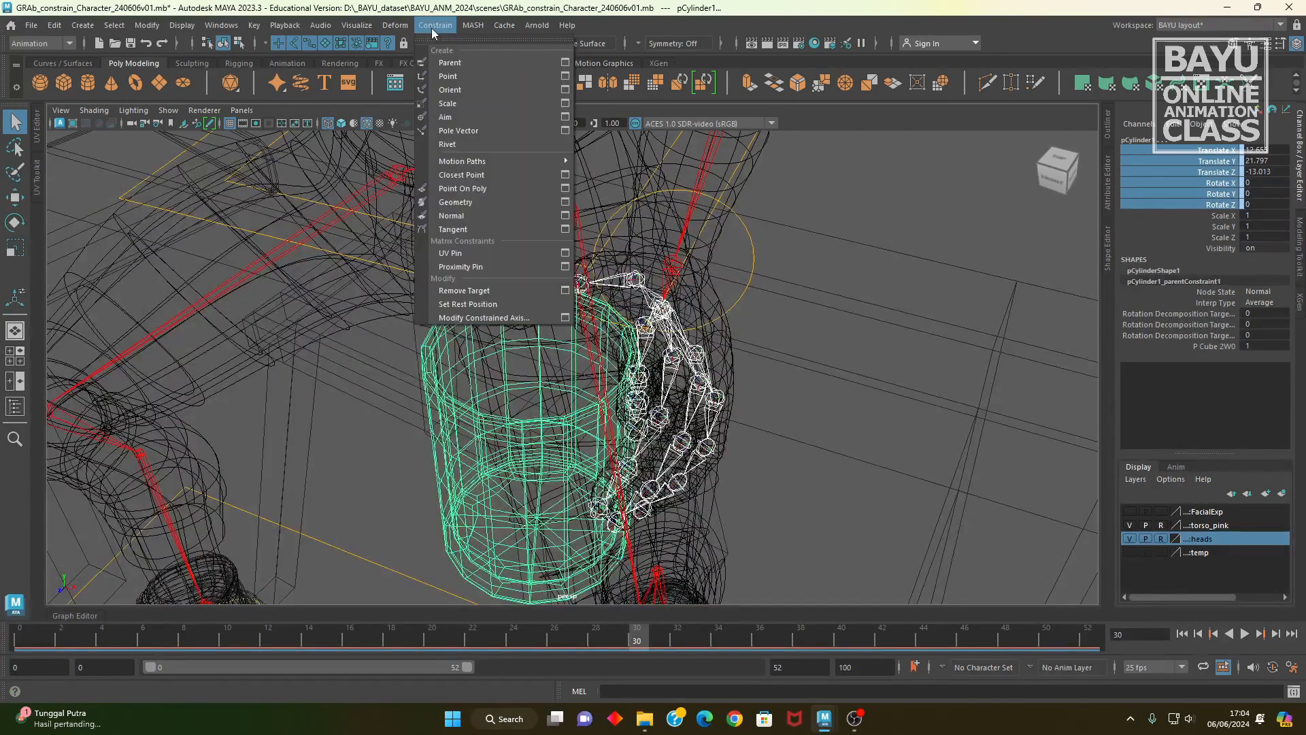
pyautogui.click(443, 60)
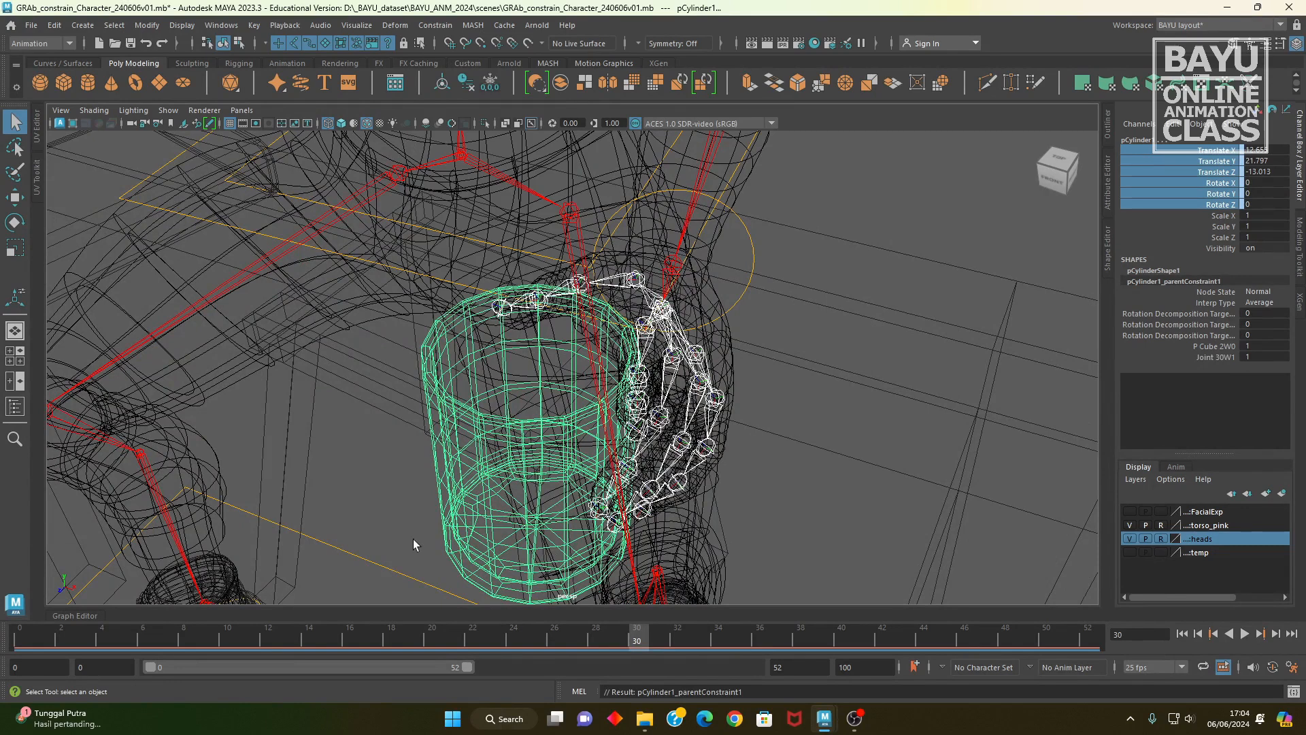
# Step: Set the cup constraint's Joint 30W1 weight to 0 and key both P Cube 2W0 and Joint 30W1 at frame 30
pyautogui.click(505, 390)
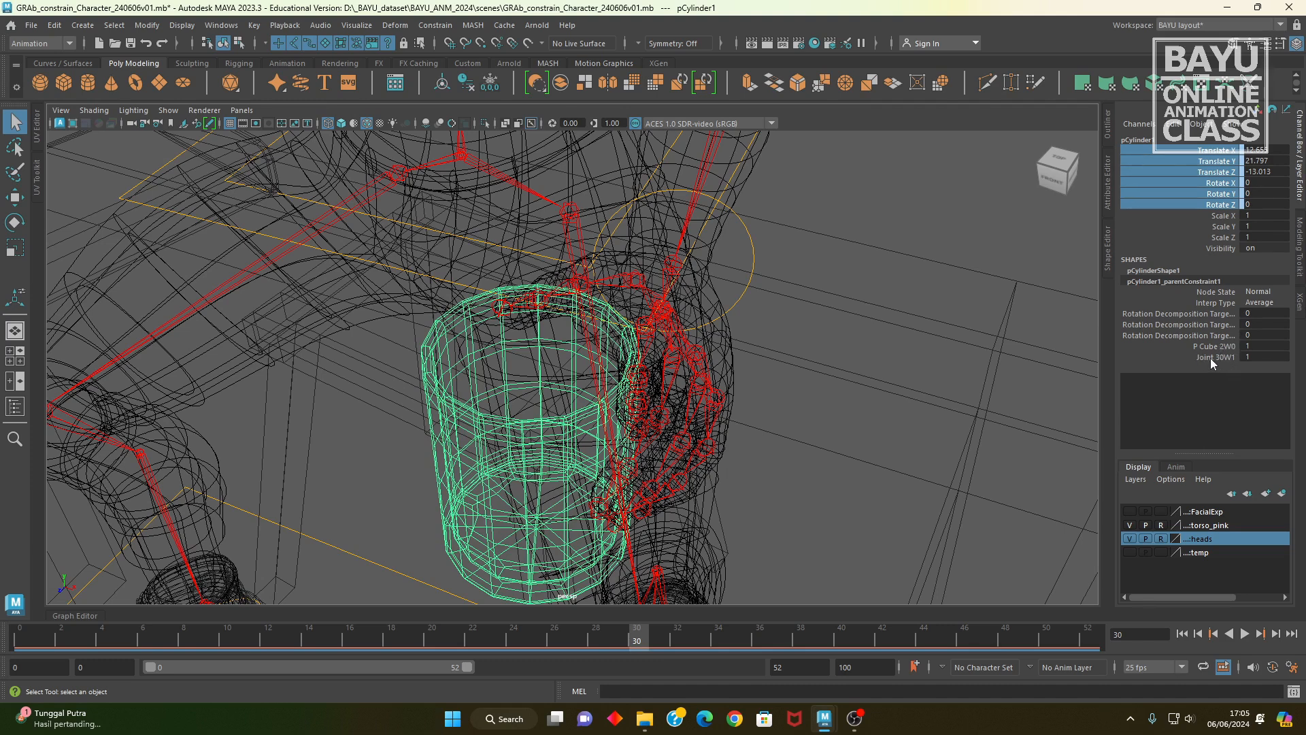
pyautogui.doubleClick(1261, 356)
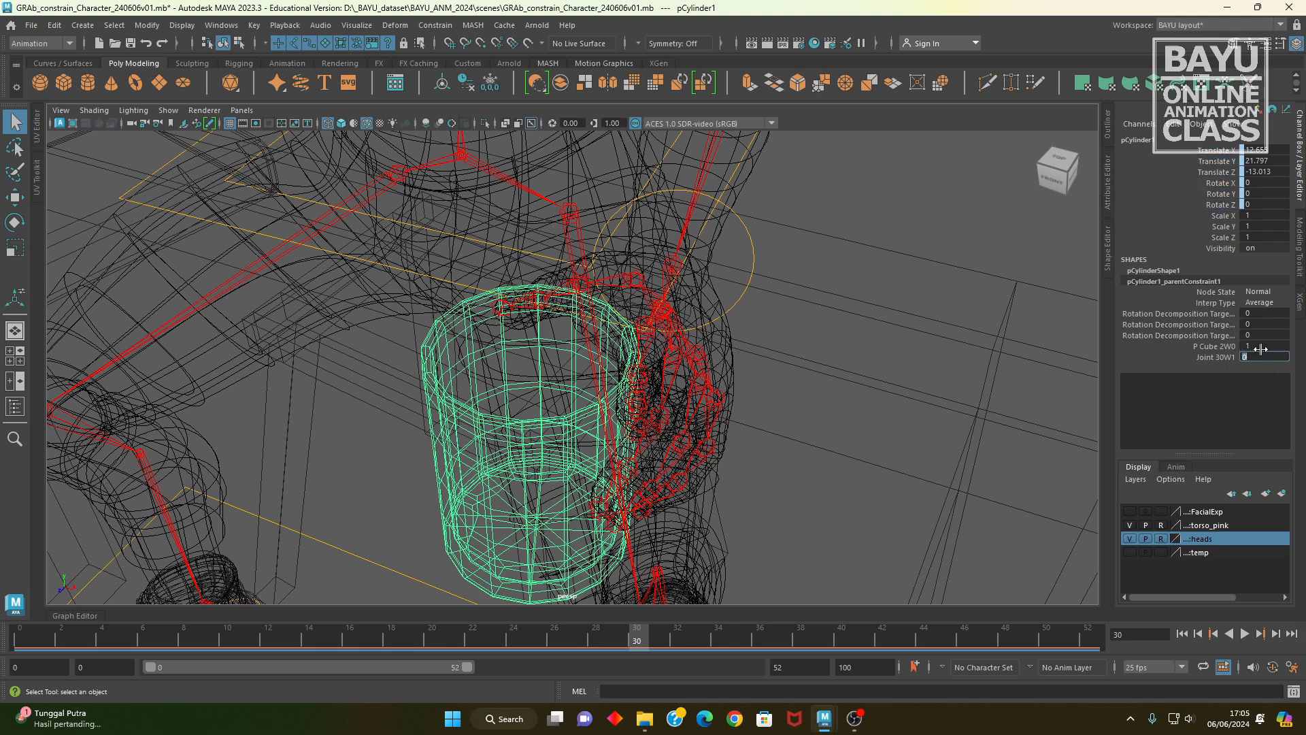
pyautogui.moveTo(1216, 347); pyautogui.dragTo(1214, 361)
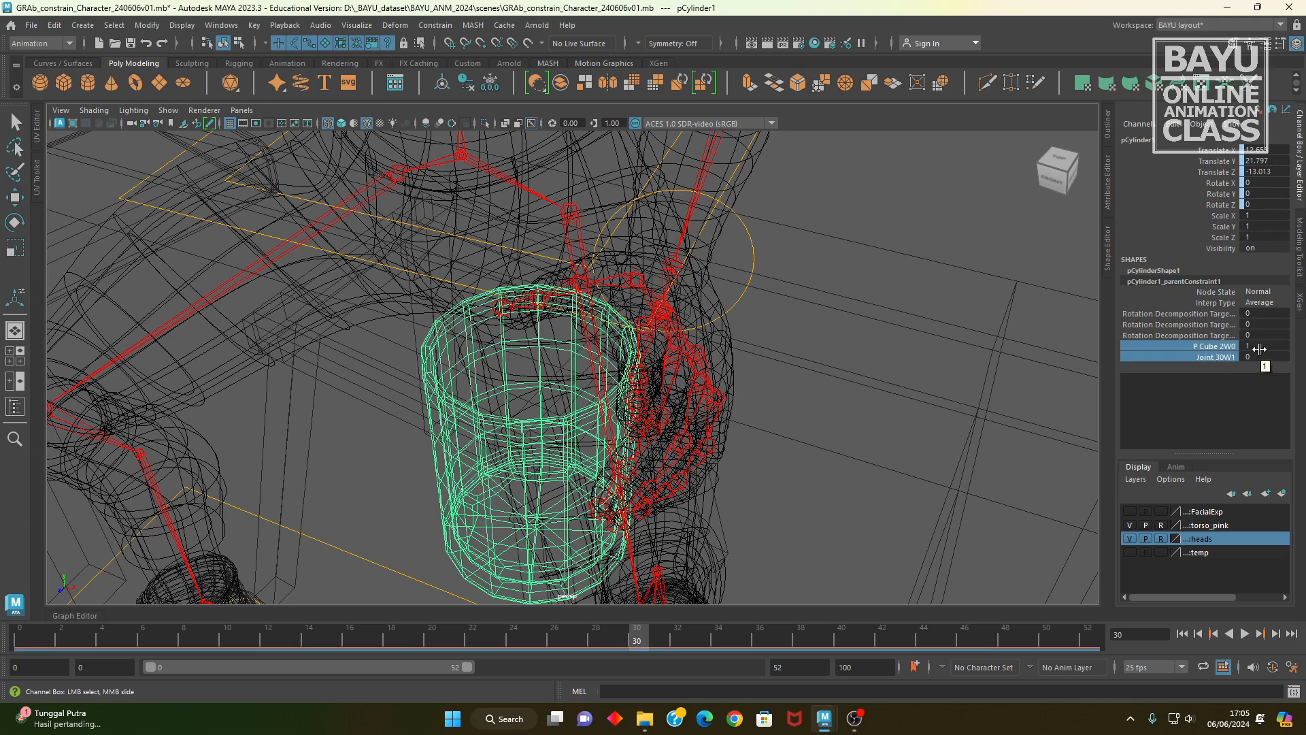
pyautogui.rightClick(1218, 354)
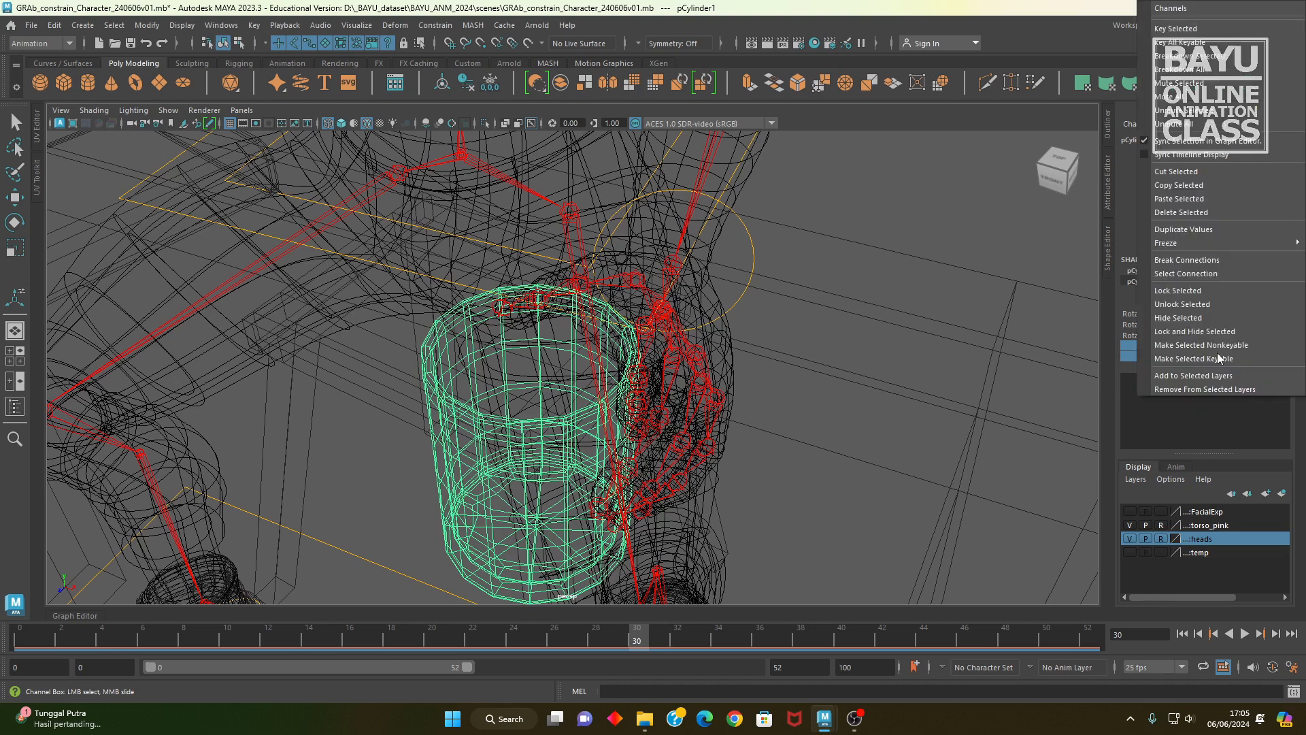
pyautogui.click(1195, 26)
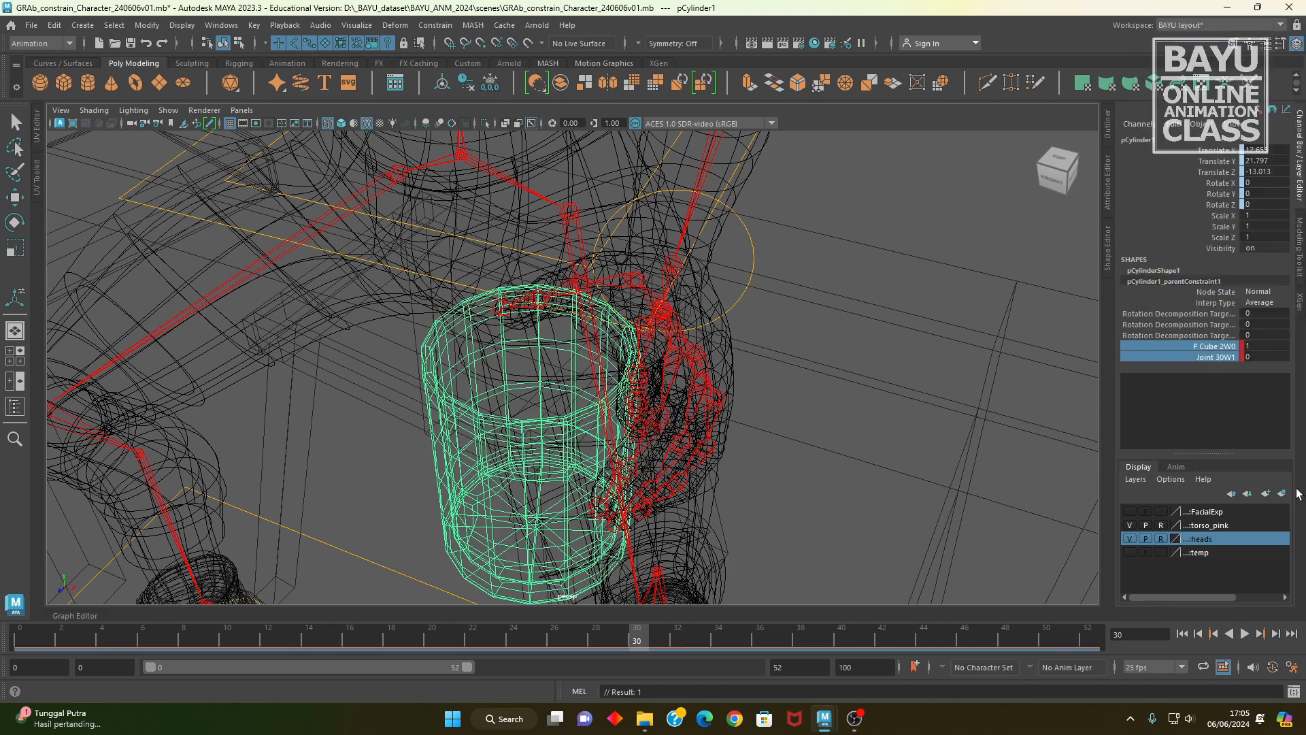
# Step: At frame 31, set the cup's P Cube 2W0 weight to 0 and Joint 30W1 to 1, and key both weights
pyautogui.click(648, 644)
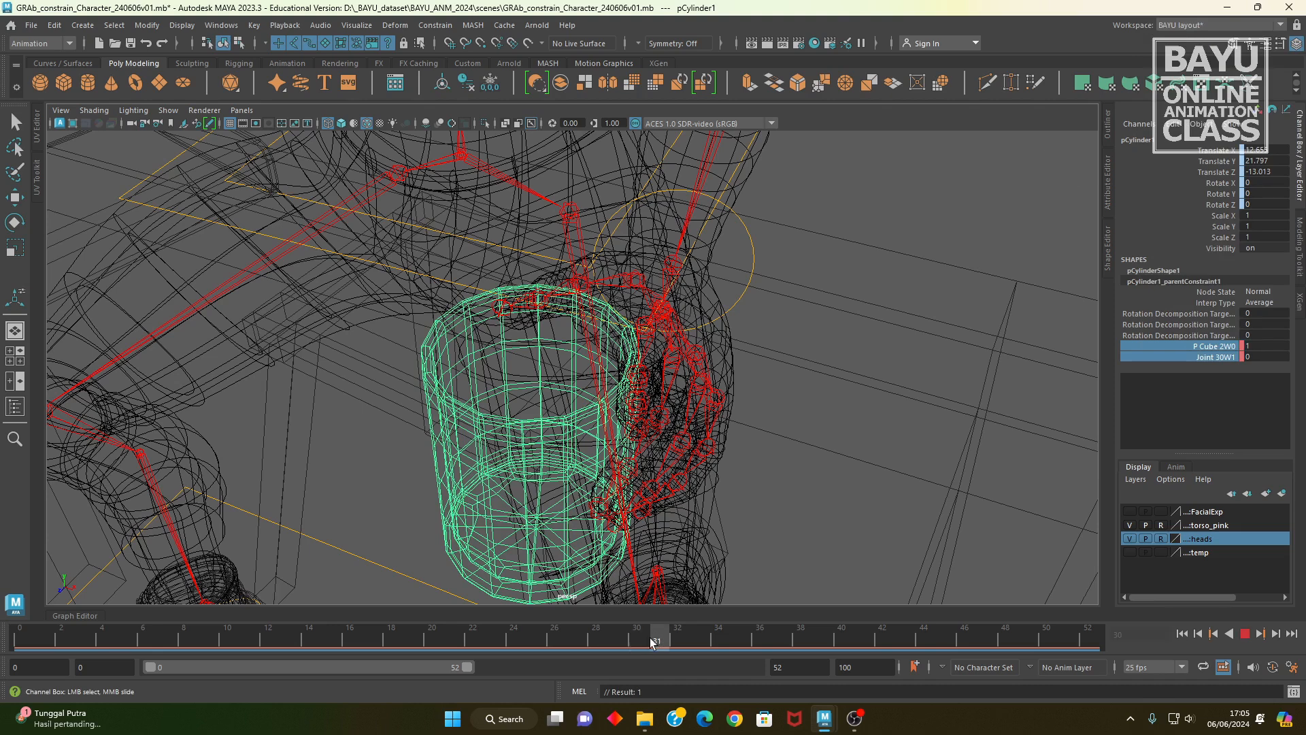
pyautogui.click(1274, 347)
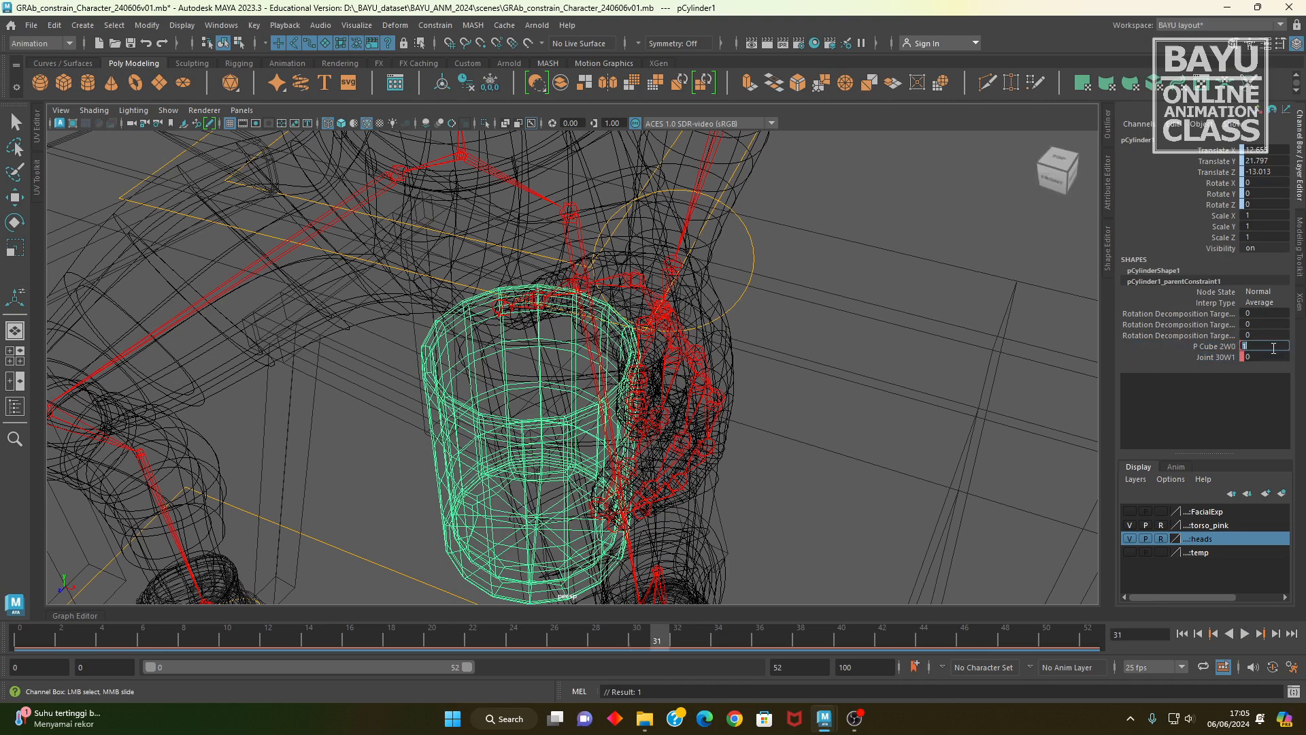
pyautogui.press('Tab')
pyautogui.press('Return')
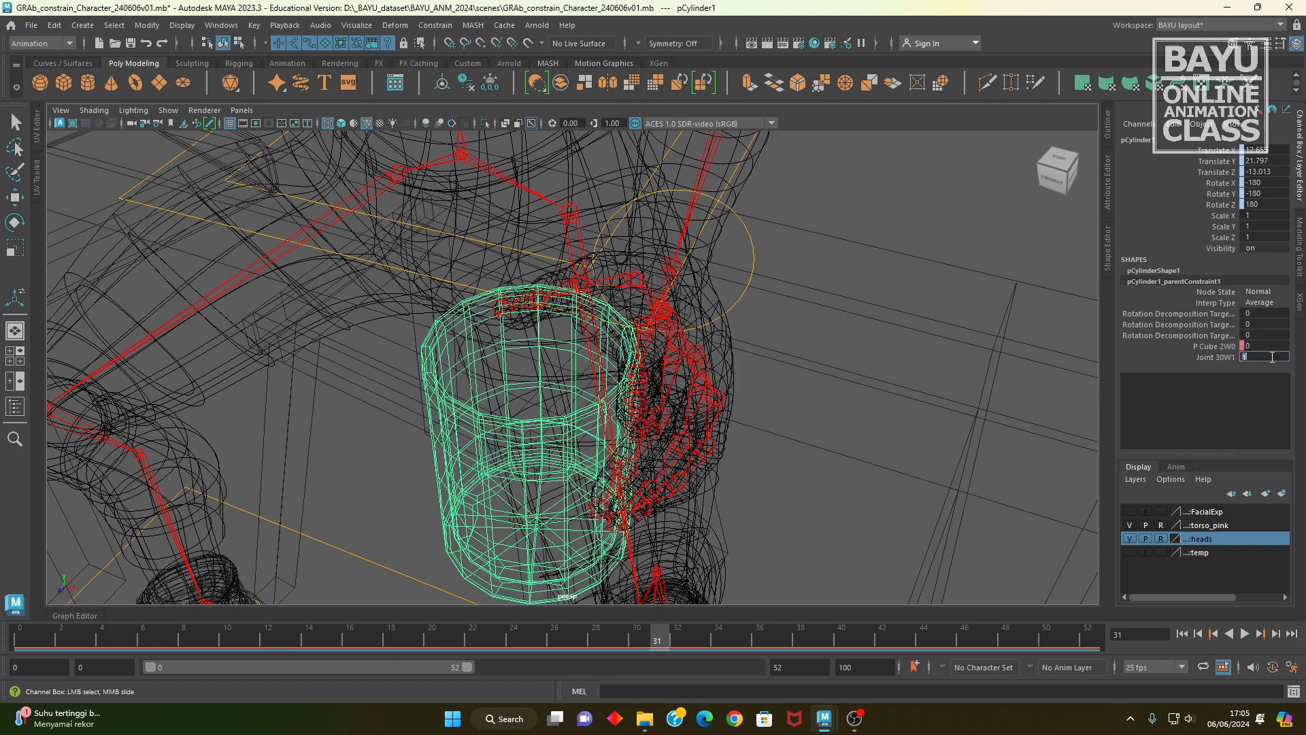
pyautogui.moveTo(1233, 346); pyautogui.dragTo(1225, 357)
pyautogui.rightClick(1221, 357)
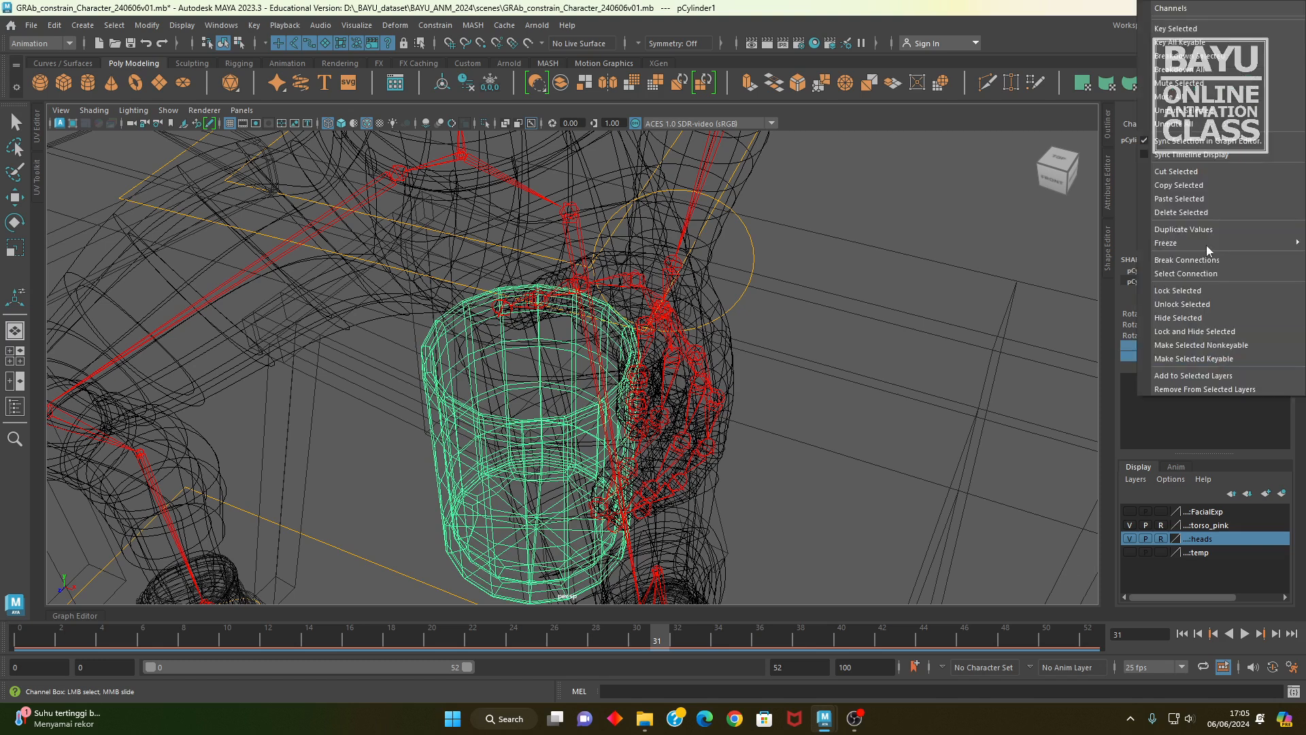
pyautogui.click(1176, 28)
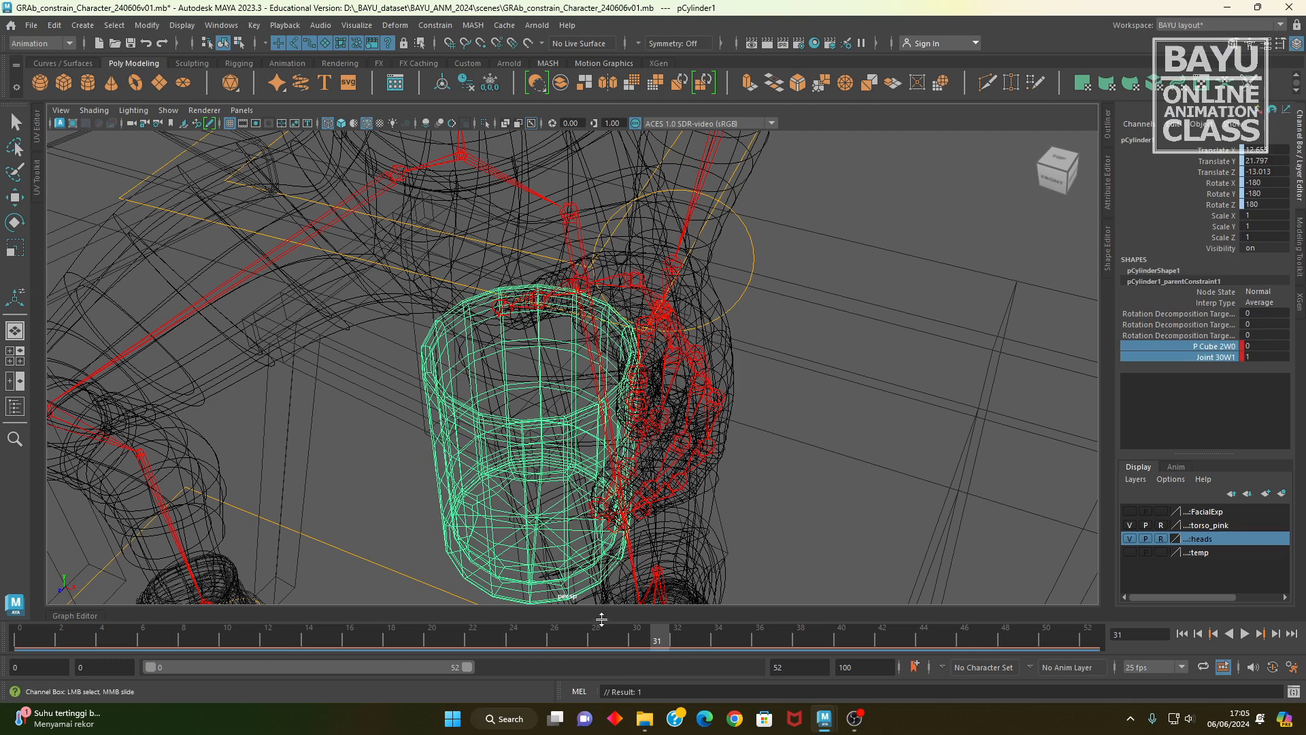
# Step: Play back the animation and scrub between frames 30 and 31 to check the cup's constraint switch
pyautogui.hotkey('alt', 'v')
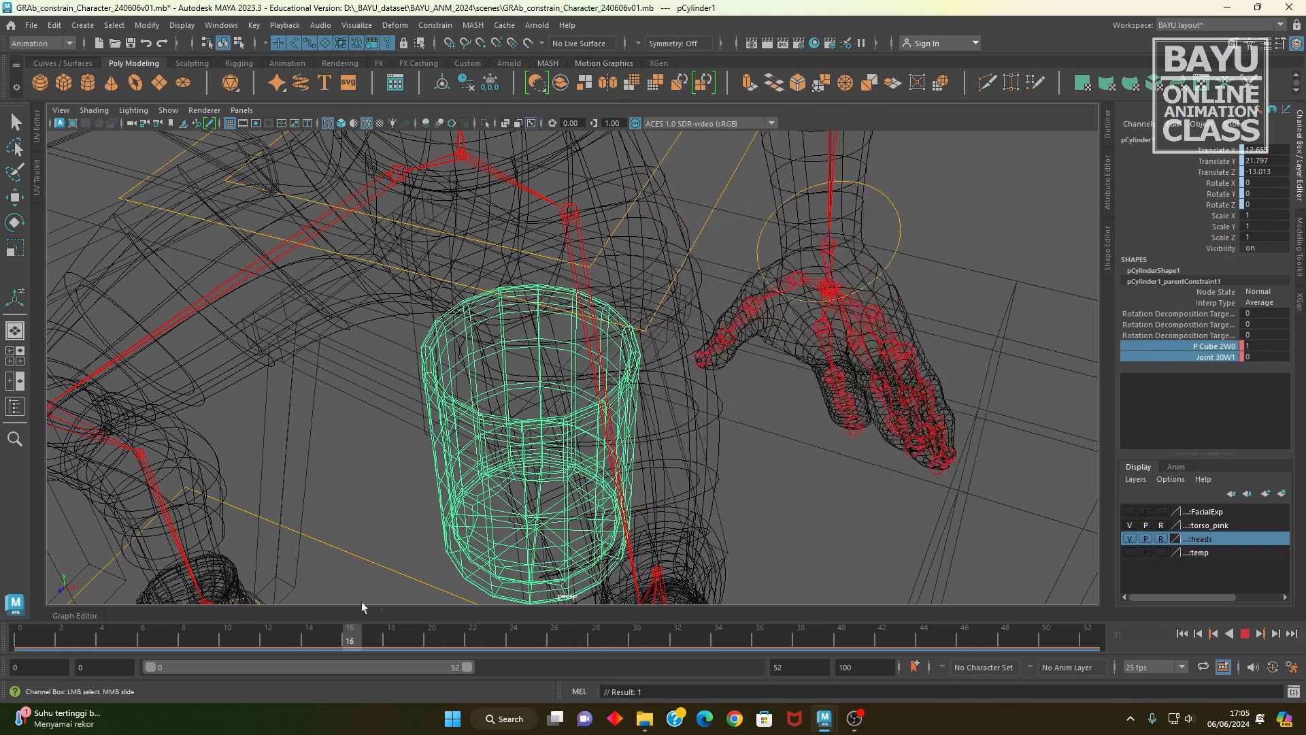
pyautogui.moveTo(636, 646); pyautogui.dragTo(663, 652)
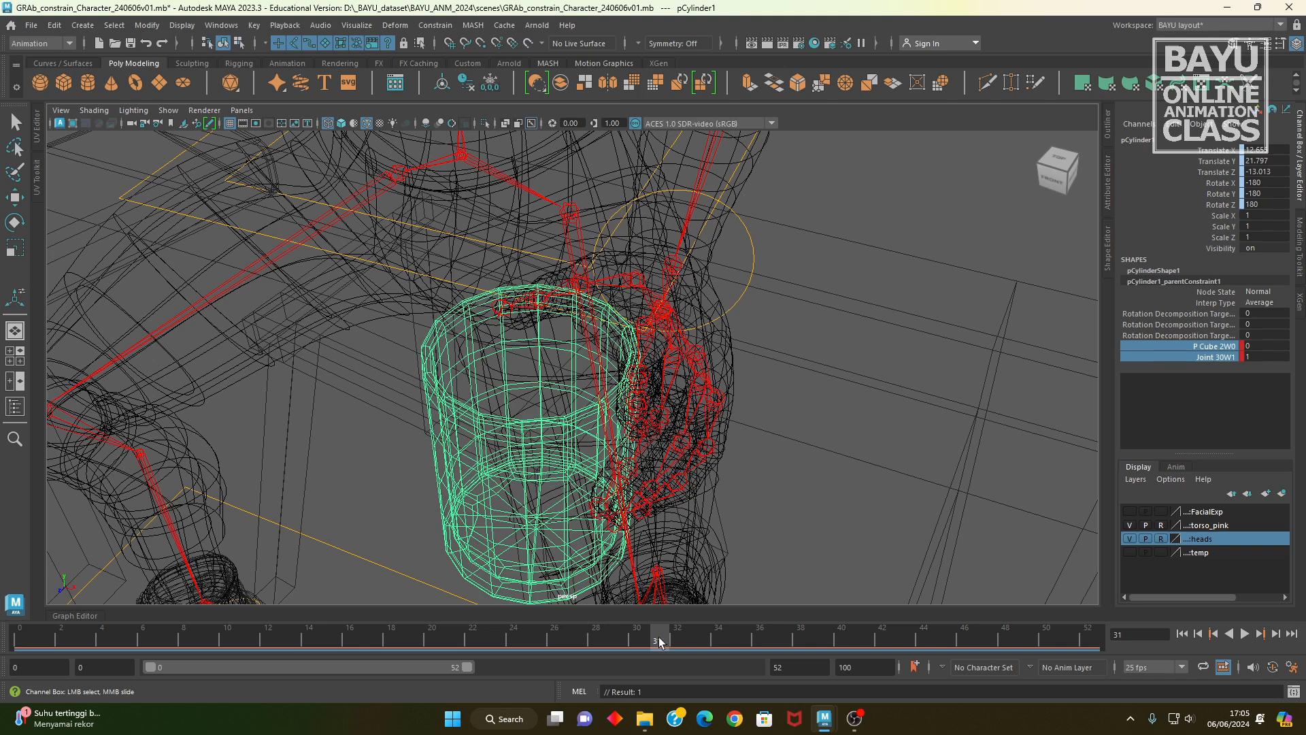
pyautogui.keyDown('alt'); pyautogui.moveTo(746, 348); pyautogui.dragTo(579, 381, button='right'); pyautogui.keyUp('alt')
pyautogui.keyDown('alt'); pyautogui.moveTo(706, 412); pyautogui.dragTo(716, 417, button='middle'); pyautogui.keyUp('alt')
pyautogui.keyDown('alt'); pyautogui.moveTo(715, 417); pyautogui.dragTo(712, 412); pyautogui.keyUp('alt')
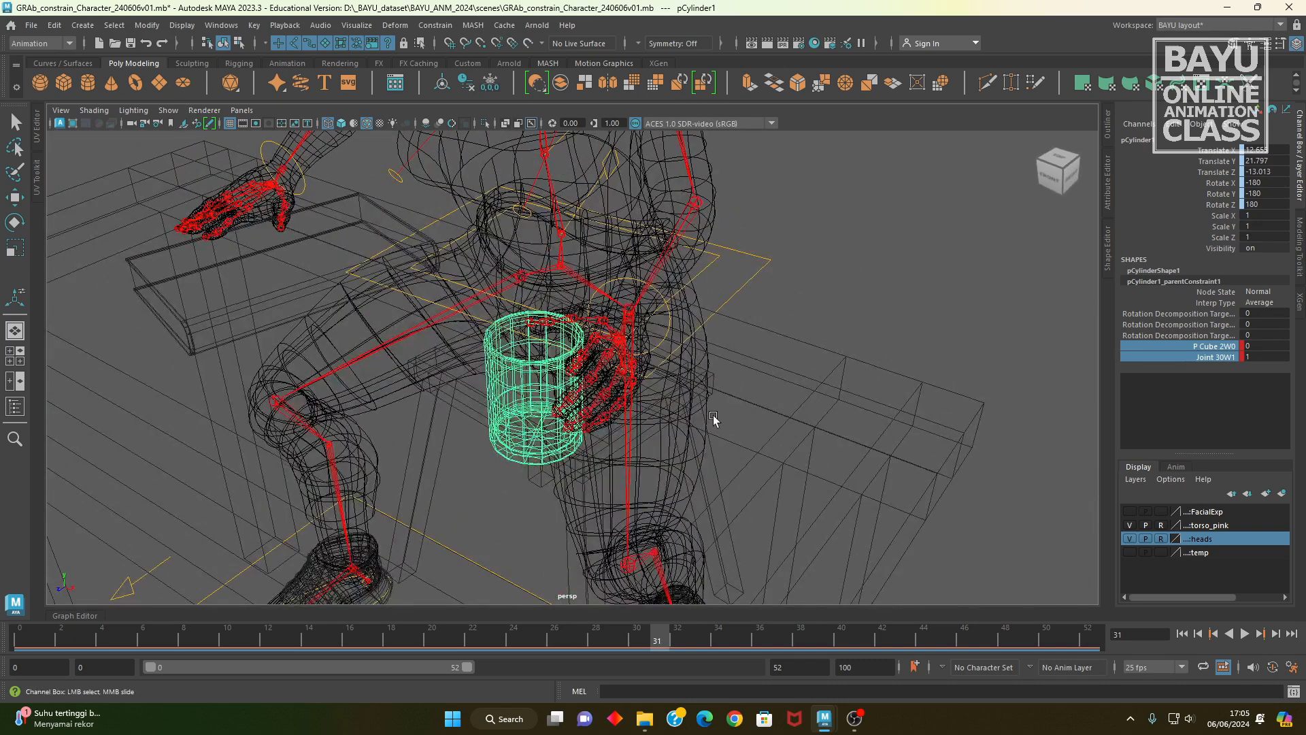
# Step: Switch the viewport back to shaded display and select the wrist control of the hand holding the cup
pyautogui.click(671, 320)
pyautogui.moveTo(678, 375)
pyautogui.keyDown('alt'); pyautogui.mouseDown()
pyautogui.moveTo(714, 362)
pyautogui.moveTo(673, 466)
pyautogui.moveTo(757, 417)
pyautogui.mouseUp(); pyautogui.keyUp('alt')
pyautogui.press('5')
pyautogui.press('w')
pyautogui.moveTo(691, 323)
pyautogui.mouseDown()
pyautogui.moveTo(696, 240)
pyautogui.moveTo(691, 324)
pyautogui.mouseUp()
pyautogui.keyDown('alt'); pyautogui.moveTo(755, 415); pyautogui.dragTo(717, 672); pyautogui.keyUp('alt')
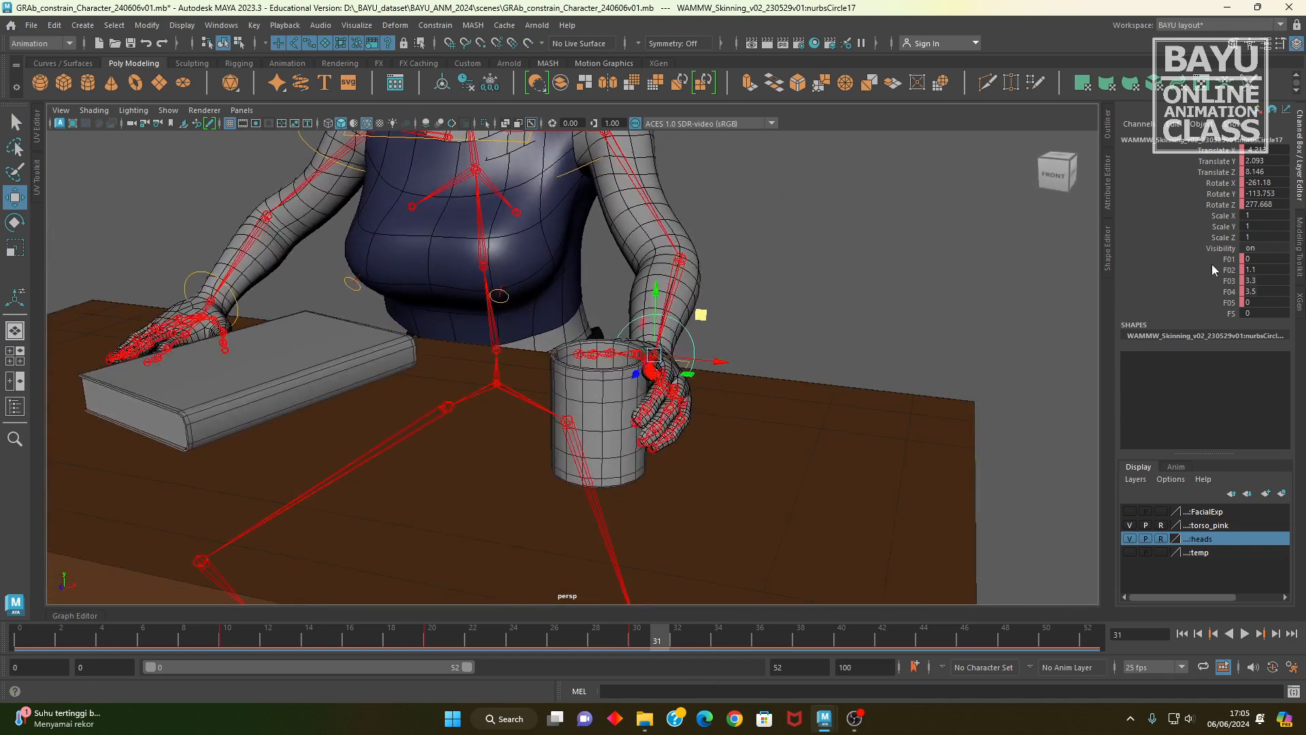
# Step: At frame 31, key the wrist control's translate and rotate channels and its F01 to F05 finger channels
pyautogui.click(643, 643)
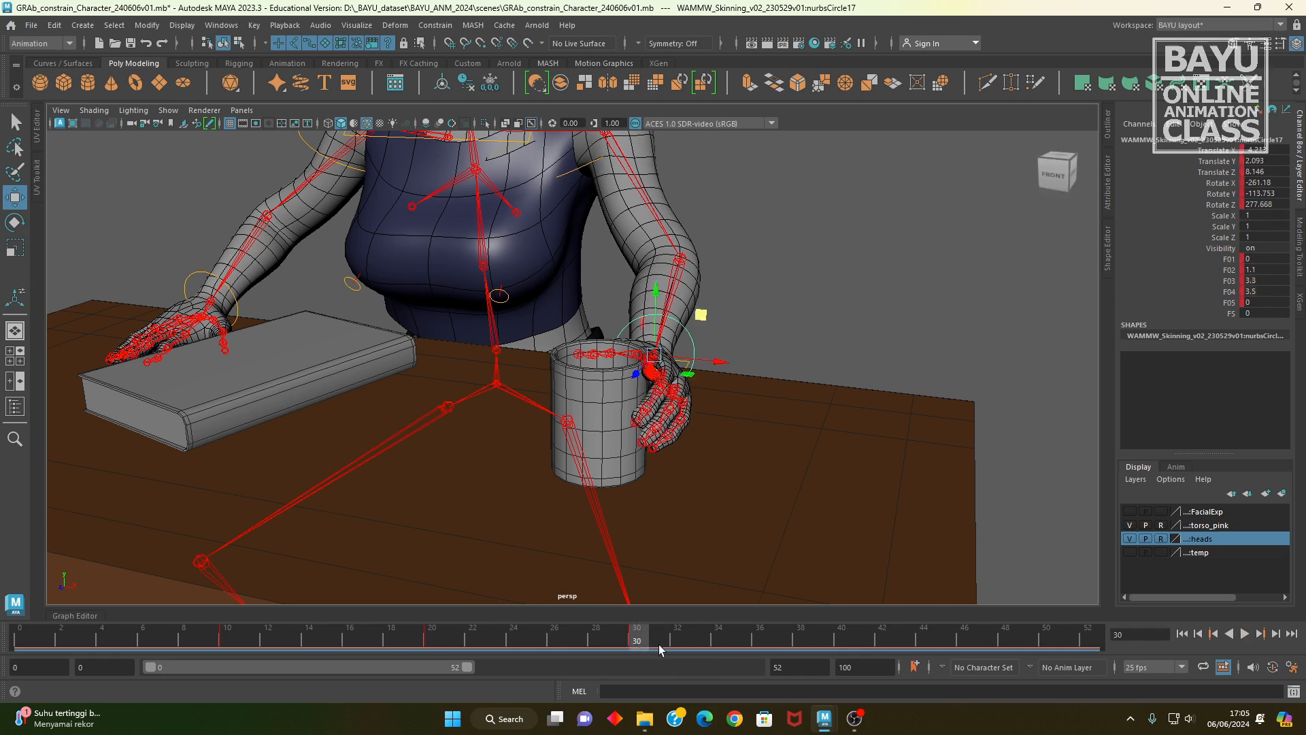
pyautogui.moveTo(1218, 155); pyautogui.dragTo(1221, 205)
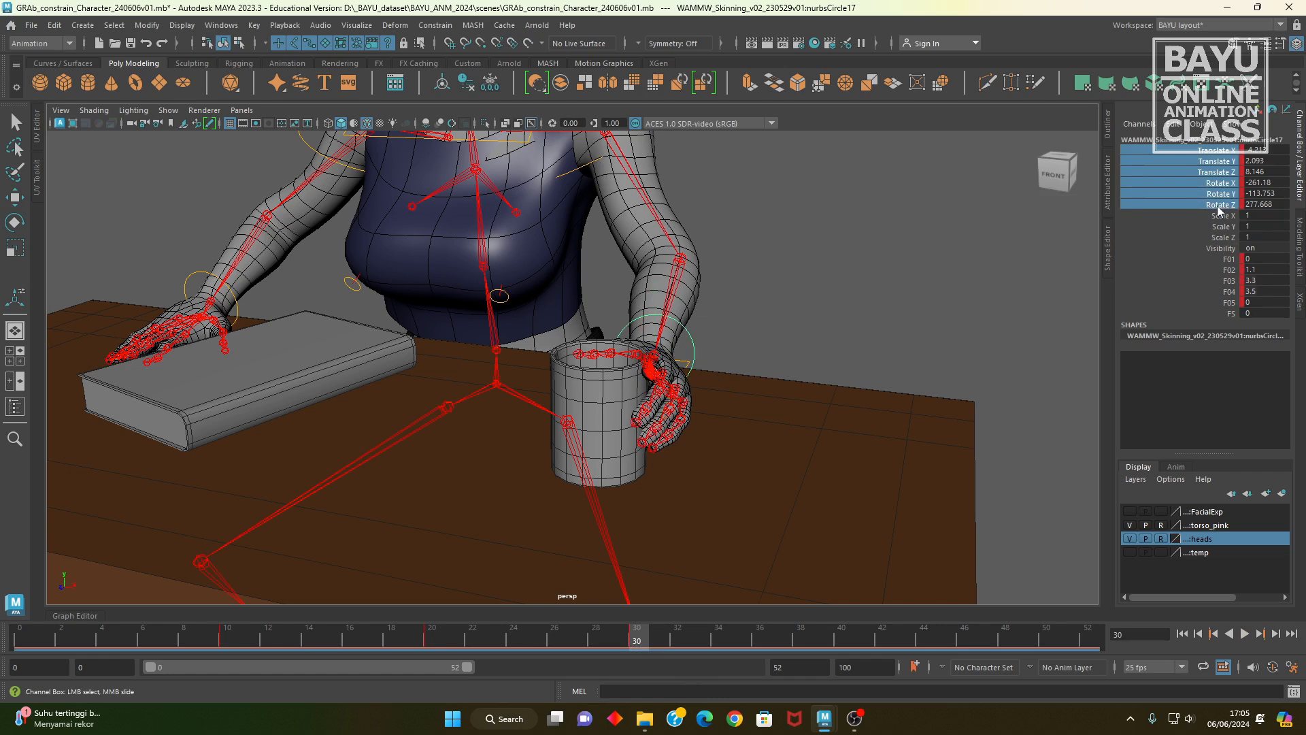
pyautogui.click(654, 642)
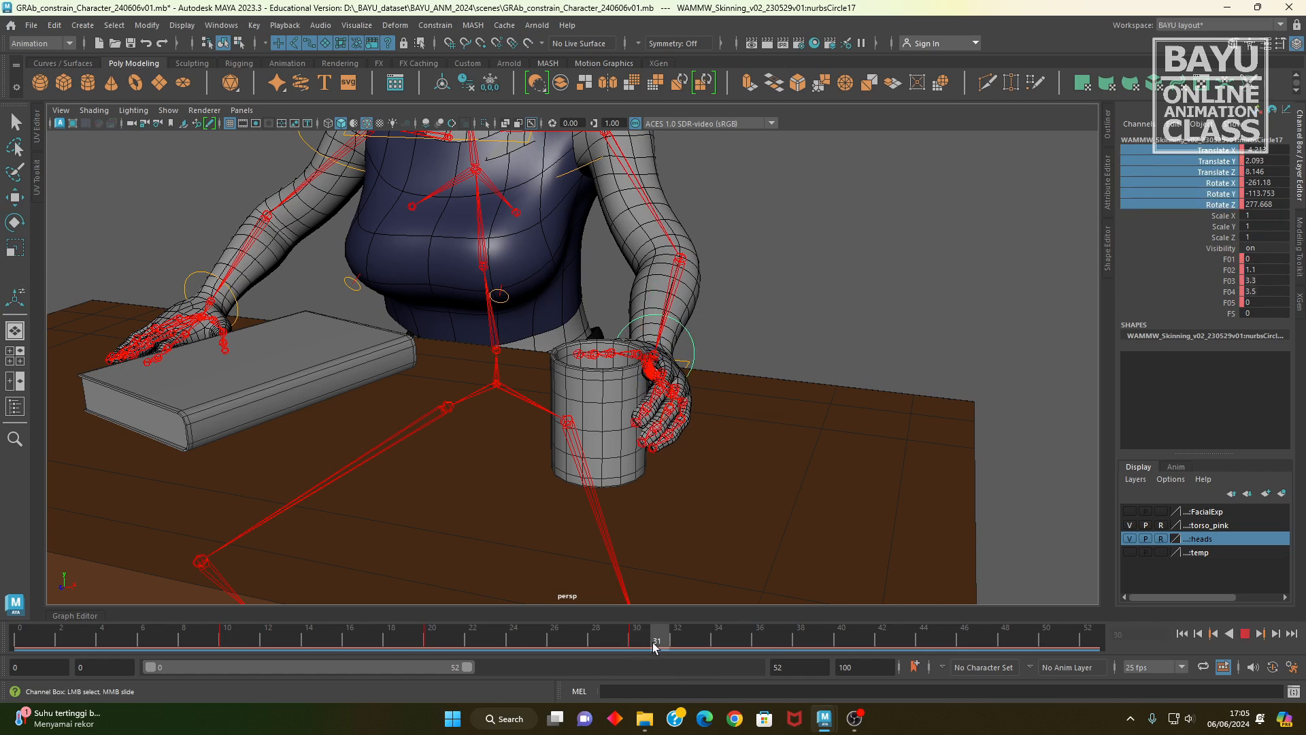
pyautogui.rightClick(1222, 178)
pyautogui.click(1212, 199)
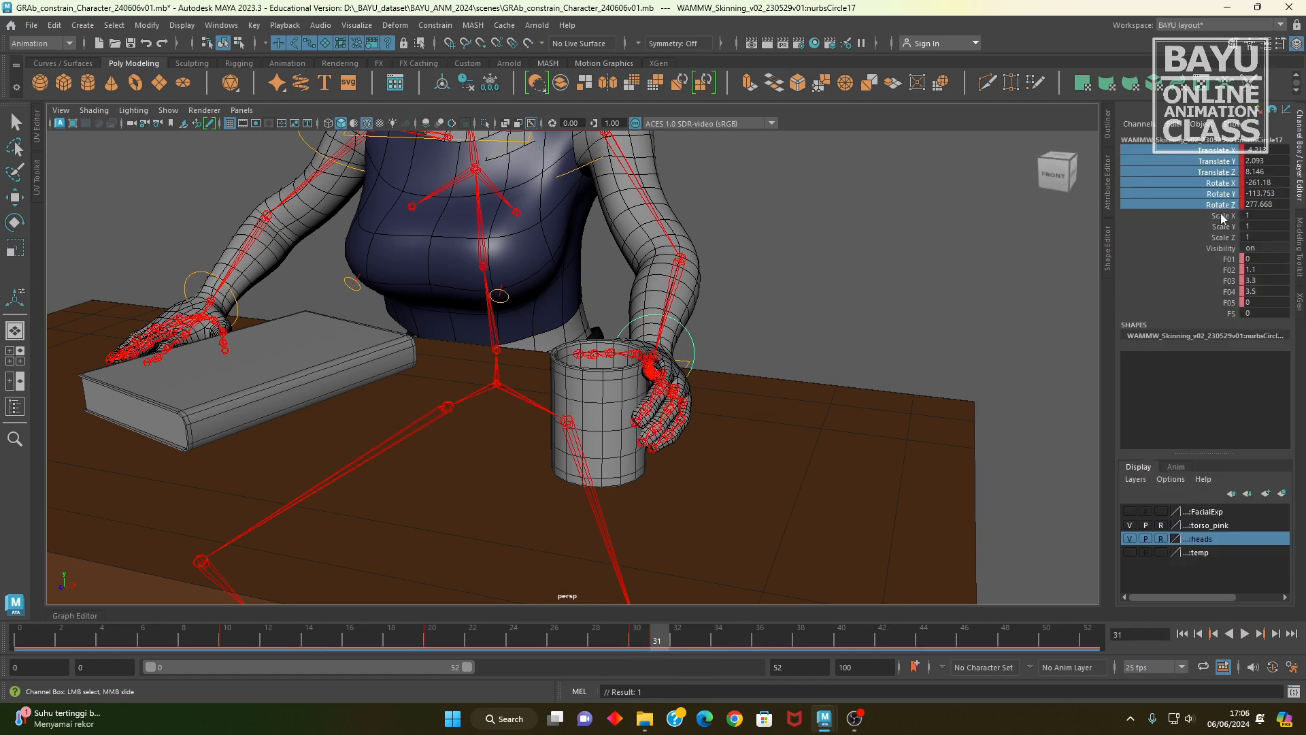
pyautogui.moveTo(1224, 259); pyautogui.dragTo(1224, 303)
pyautogui.rightClick(1219, 291)
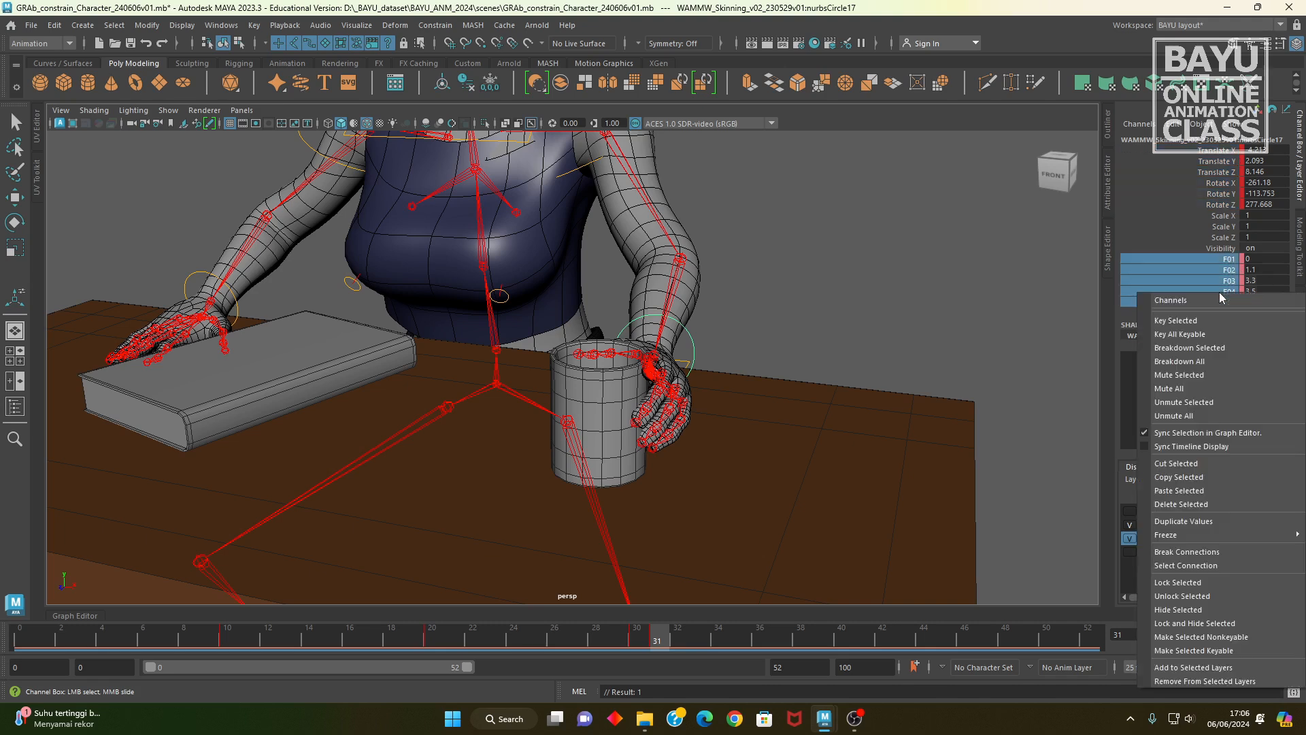
pyautogui.click(1203, 322)
# Step: At frame 45, move the wrist control inward across the table so the hand carries the cup toward the book
pyautogui.keyDown('alt'); pyautogui.moveTo(566, 539); pyautogui.dragTo(690, 638); pyautogui.keyUp('alt')
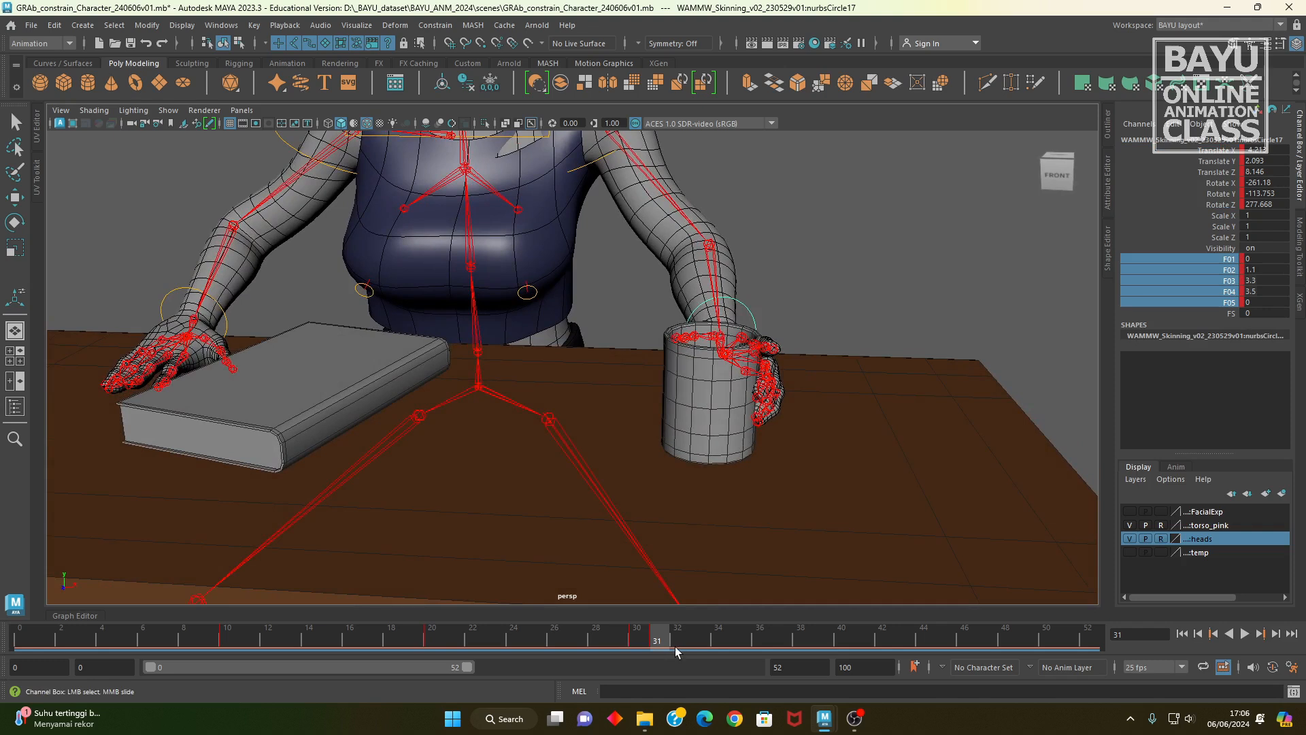
pyautogui.moveTo(625, 524)
pyautogui.keyDown('alt'); pyautogui.mouseDown()
pyautogui.moveTo(723, 458)
pyautogui.moveTo(626, 543)
pyautogui.mouseUp(); pyautogui.keyUp('alt')
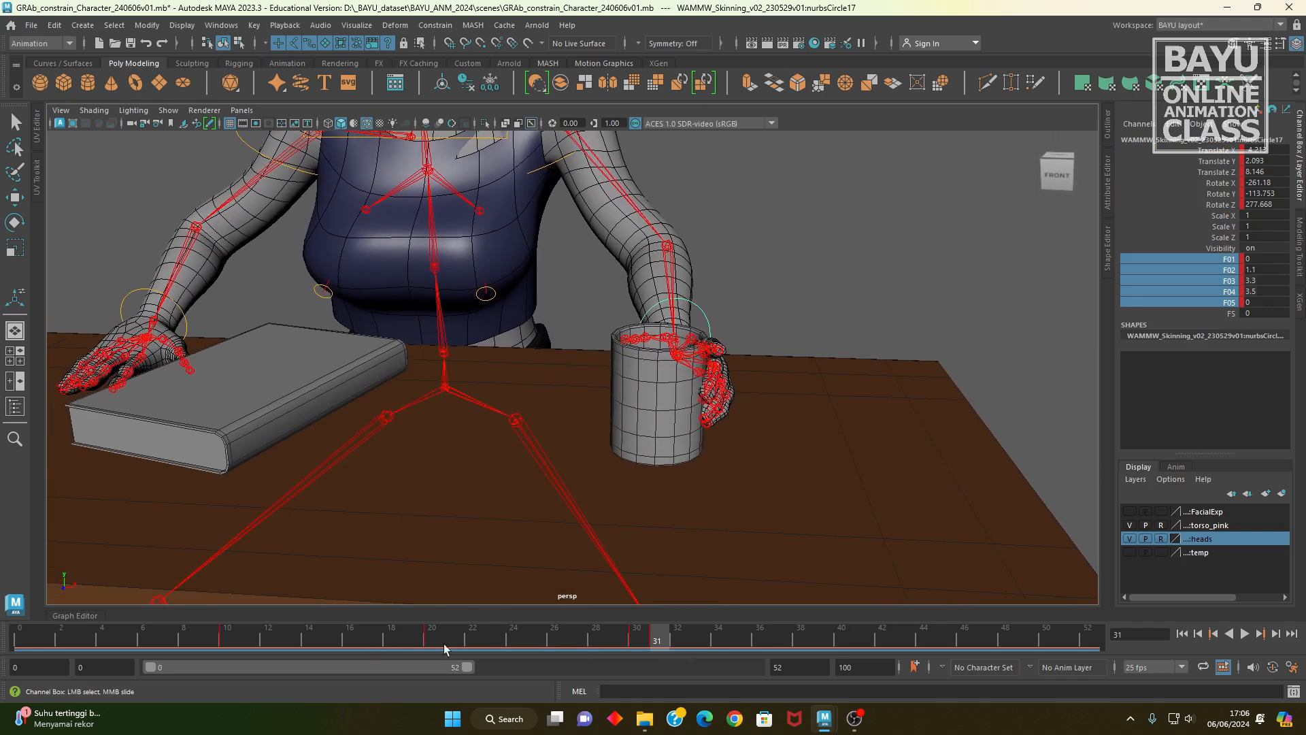
pyautogui.moveTo(657, 649); pyautogui.dragTo(677, 643)
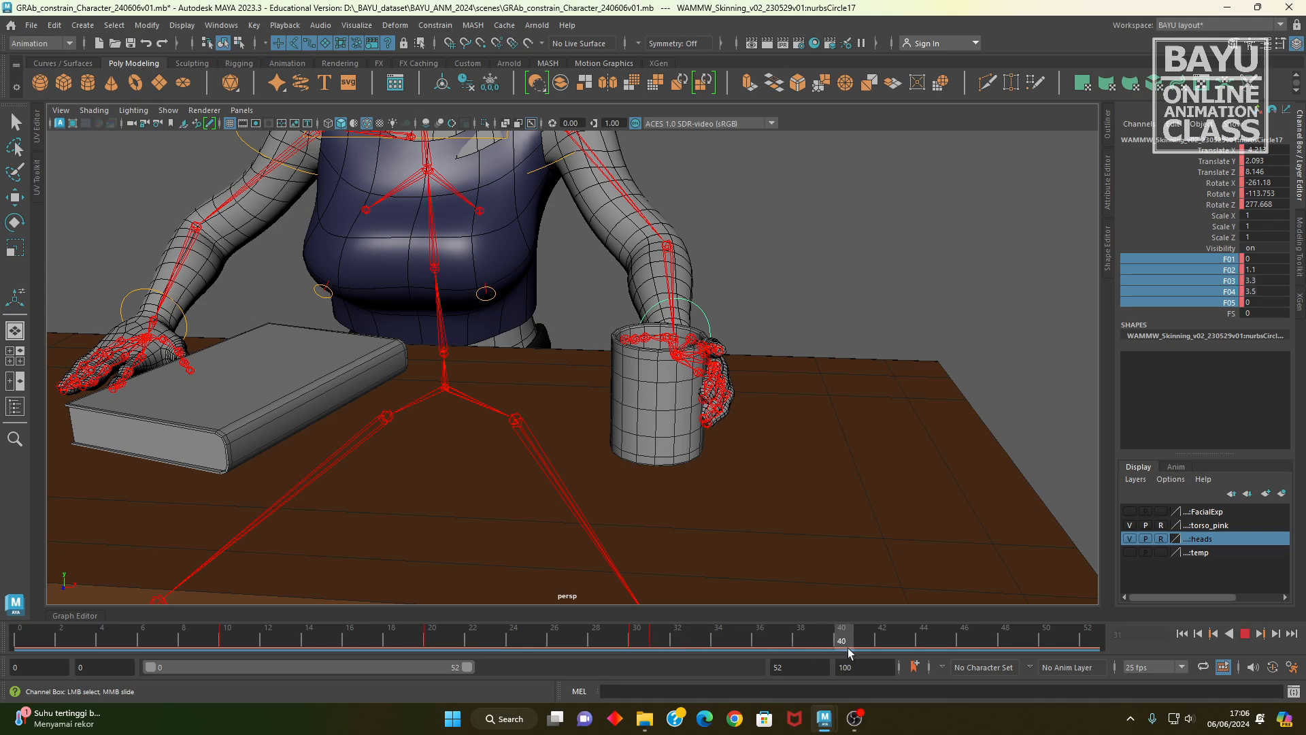
pyautogui.moveTo(908, 648)
pyautogui.mouseDown()
pyautogui.moveTo(986, 653)
pyautogui.moveTo(982, 670)
pyautogui.moveTo(842, 670)
pyautogui.moveTo(965, 675)
pyautogui.moveTo(949, 680)
pyautogui.mouseUp()
pyautogui.keyDown('alt'); pyautogui.moveTo(652, 441); pyautogui.dragTo(733, 453, button='middle'); pyautogui.keyUp('alt')
pyautogui.press('w')
pyautogui.keyDown('alt'); pyautogui.moveTo(775, 458); pyautogui.dragTo(796, 304); pyautogui.keyUp('alt')
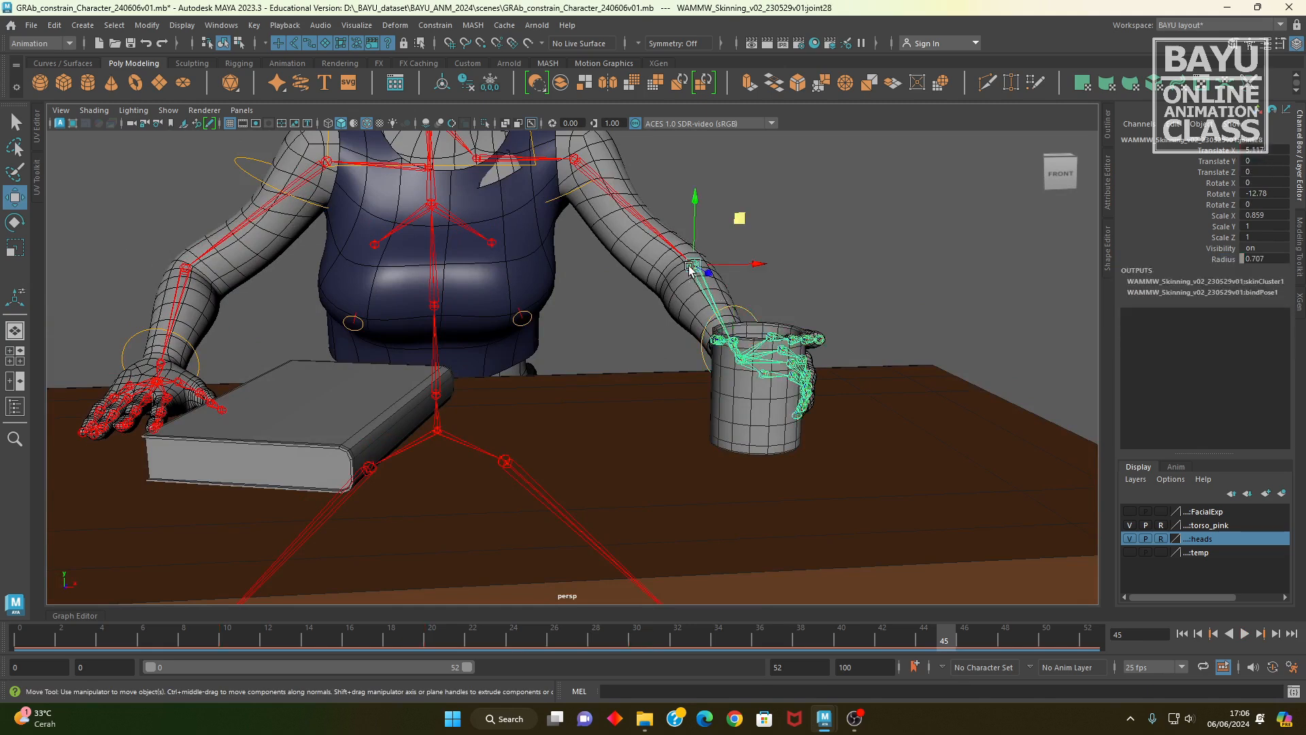
pyautogui.moveTo(764, 302); pyautogui.dragTo(474, 264, button='middle')
pyautogui.keyDown('alt'); pyautogui.moveTo(474, 264); pyautogui.dragTo(632, 468); pyautogui.keyUp('alt')
pyautogui.keyDown('alt'); pyautogui.moveTo(633, 468); pyautogui.dragTo(778, 473, button='right'); pyautogui.keyUp('alt')
pyautogui.keyDown('alt'); pyautogui.moveTo(779, 472); pyautogui.dragTo(601, 476, button='middle'); pyautogui.keyUp('alt')
pyautogui.moveTo(525, 385); pyautogui.dragTo(617, 385)
pyautogui.keyDown('alt'); pyautogui.moveTo(583, 455); pyautogui.dragTo(483, 238); pyautogui.keyUp('alt')
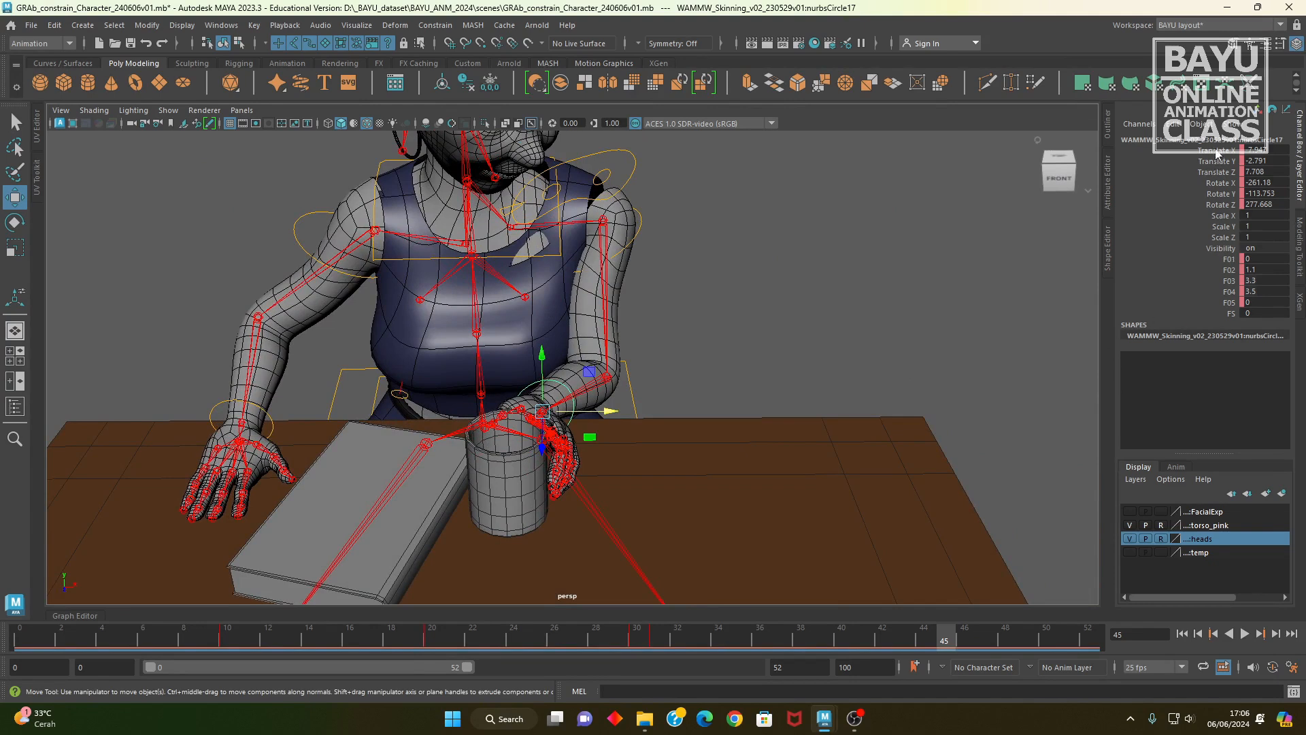
# Step: Key the wrist control's translate, rotate and F01 to F05 channels at frame 45
pyautogui.moveTo(1217, 153); pyautogui.dragTo(1209, 209)
pyautogui.rightClick(1193, 194)
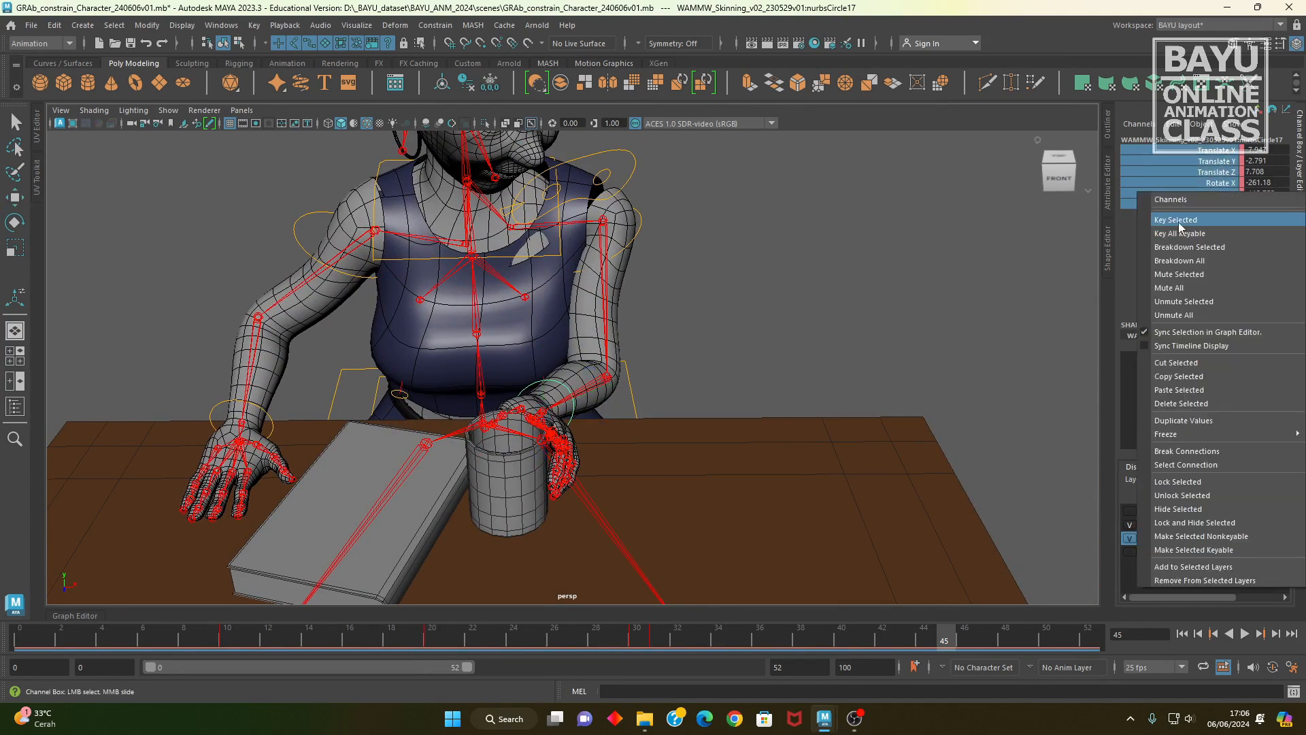
pyautogui.click(1180, 221)
pyautogui.moveTo(1227, 272); pyautogui.dragTo(1228, 305)
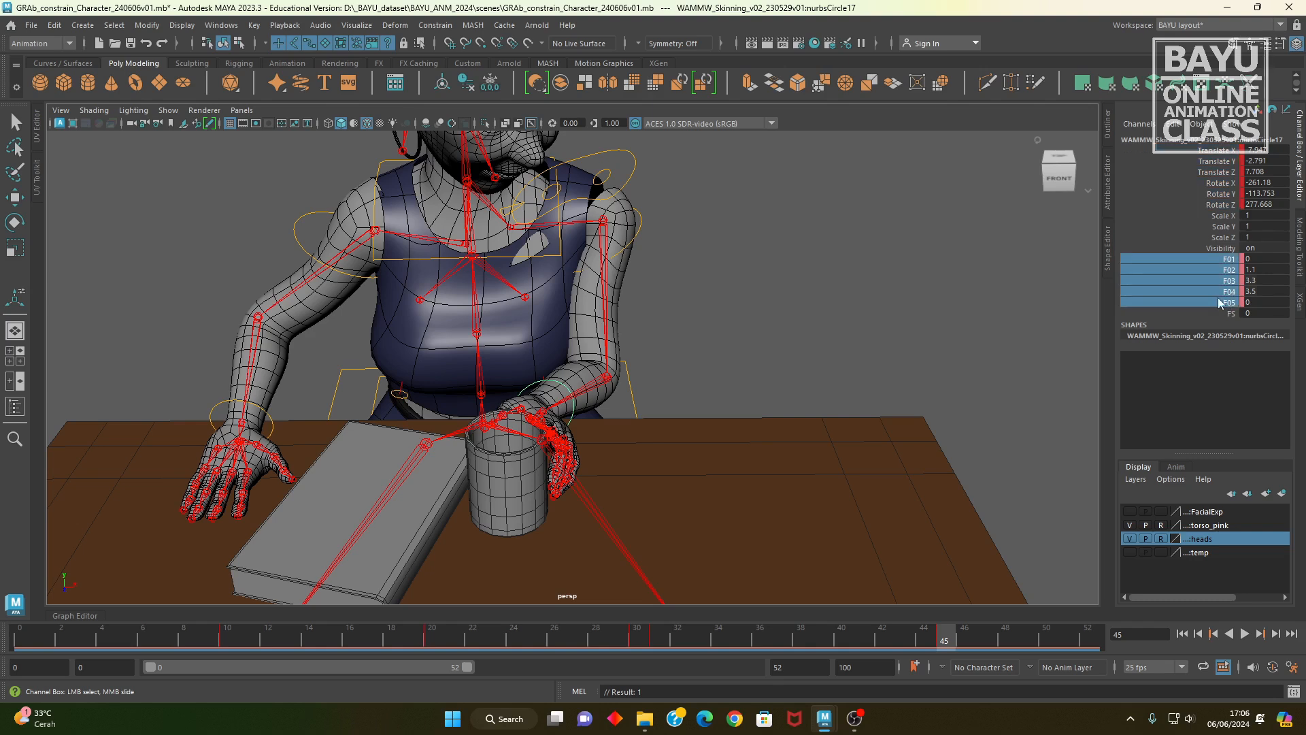
pyautogui.rightClick(1220, 304)
pyautogui.click(1202, 327)
# Step: Try moving the character's upper-body control sideways at frame 45 and undo the move
pyautogui.keyDown('alt'); pyautogui.moveTo(619, 328); pyautogui.dragTo(719, 380, button='middle'); pyautogui.keyUp('alt')
pyautogui.keyDown('alt'); pyautogui.moveTo(720, 381); pyautogui.dragTo(833, 371); pyautogui.keyUp('alt')
pyautogui.keyDown('alt'); pyautogui.moveTo(841, 465); pyautogui.dragTo(793, 246); pyautogui.keyUp('alt')
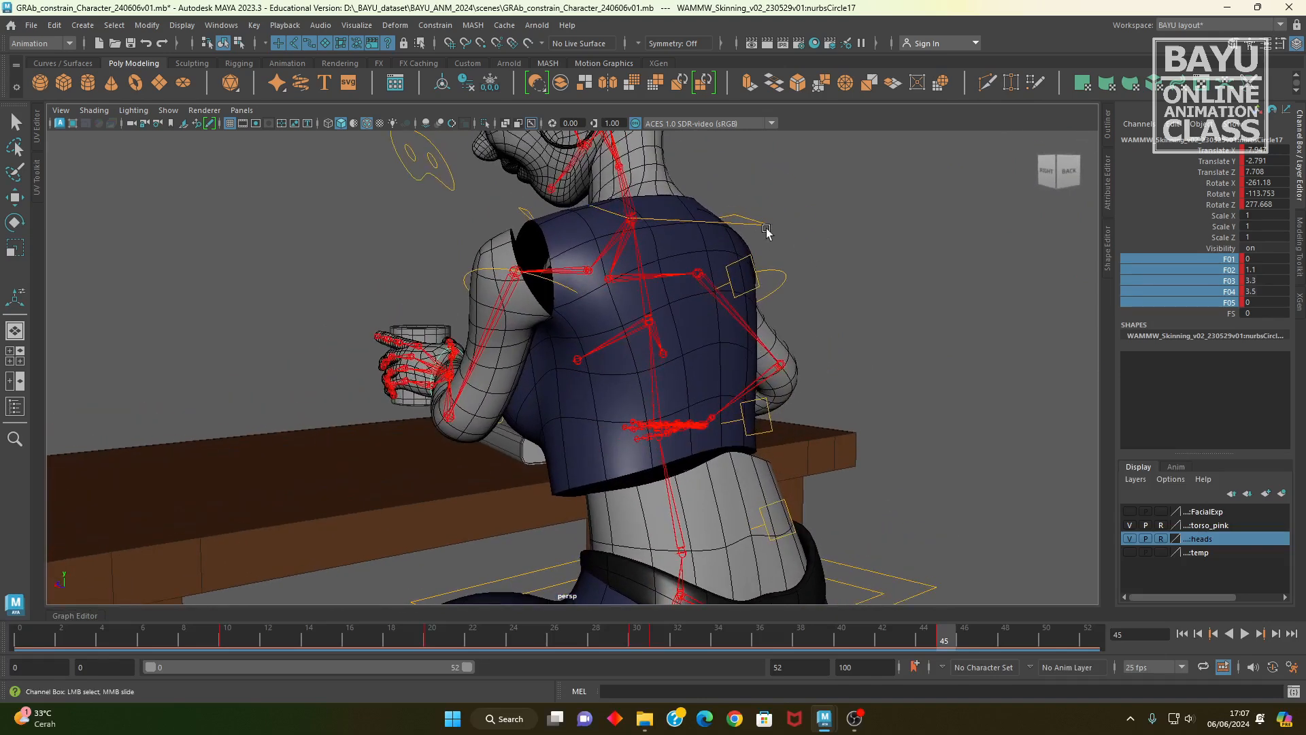
pyautogui.click(767, 229)
pyautogui.press('w')
pyautogui.keyDown('alt'); pyautogui.moveTo(796, 291); pyautogui.dragTo(725, 337); pyautogui.keyUp('alt')
pyautogui.moveTo(571, 256); pyautogui.dragTo(583, 257)
pyautogui.hotkey('ctrl', 'z')
# Step: Try moving the character's hip control at frame 45 and undo the moves
pyautogui.keyDown('alt'); pyautogui.moveTo(683, 422); pyautogui.dragTo(673, 273, button='middle'); pyautogui.keyUp('alt')
pyautogui.keyDown('alt'); pyautogui.moveTo(713, 350); pyautogui.dragTo(864, 439); pyautogui.keyUp('alt')
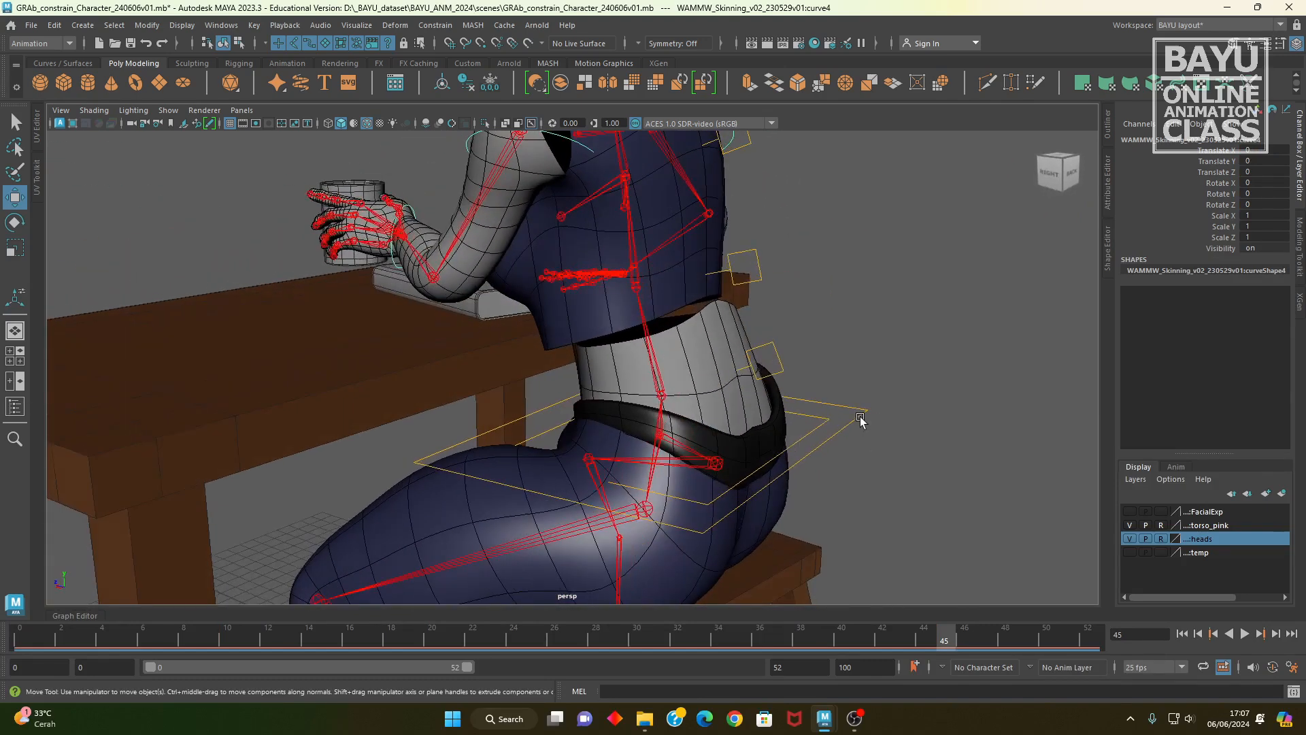
pyautogui.click(860, 418)
pyautogui.keyDown('alt'); pyautogui.moveTo(722, 472); pyautogui.dragTo(952, 474); pyautogui.keyUp('alt')
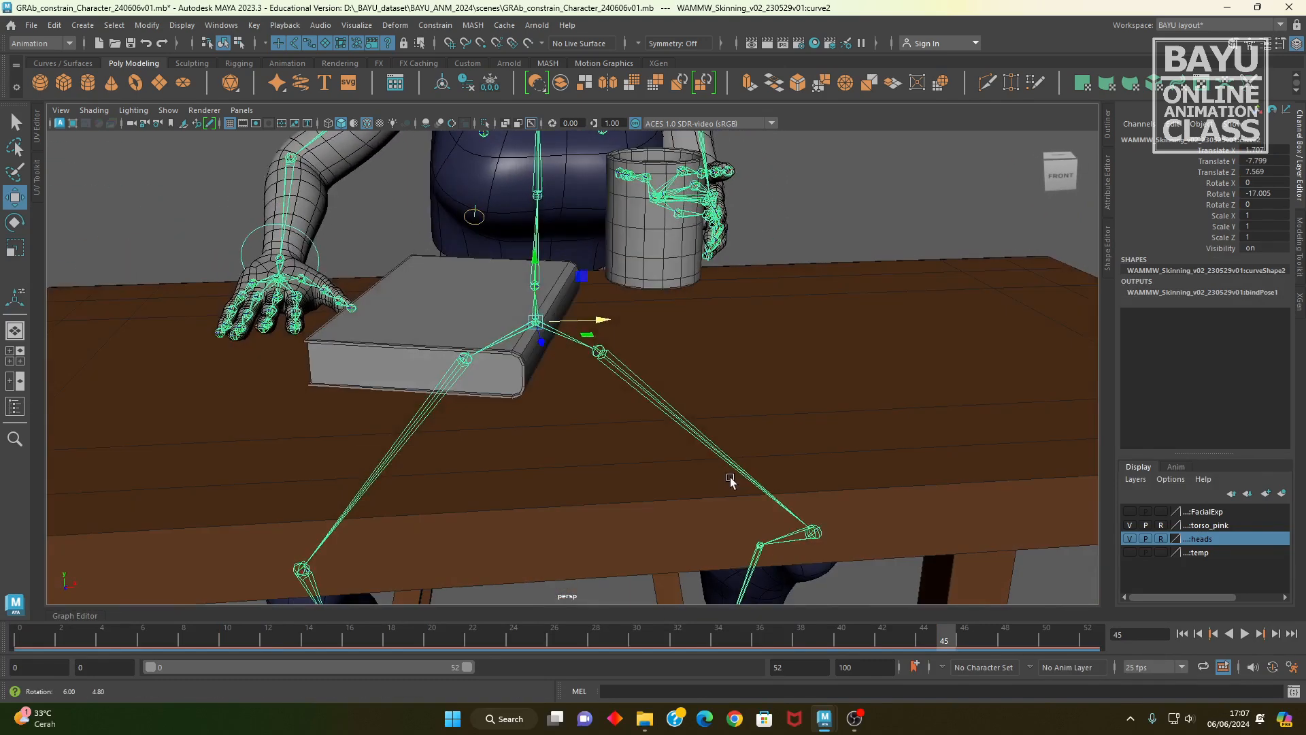
pyautogui.keyDown('alt'); pyautogui.moveTo(730, 480); pyautogui.dragTo(738, 452); pyautogui.keyUp('alt')
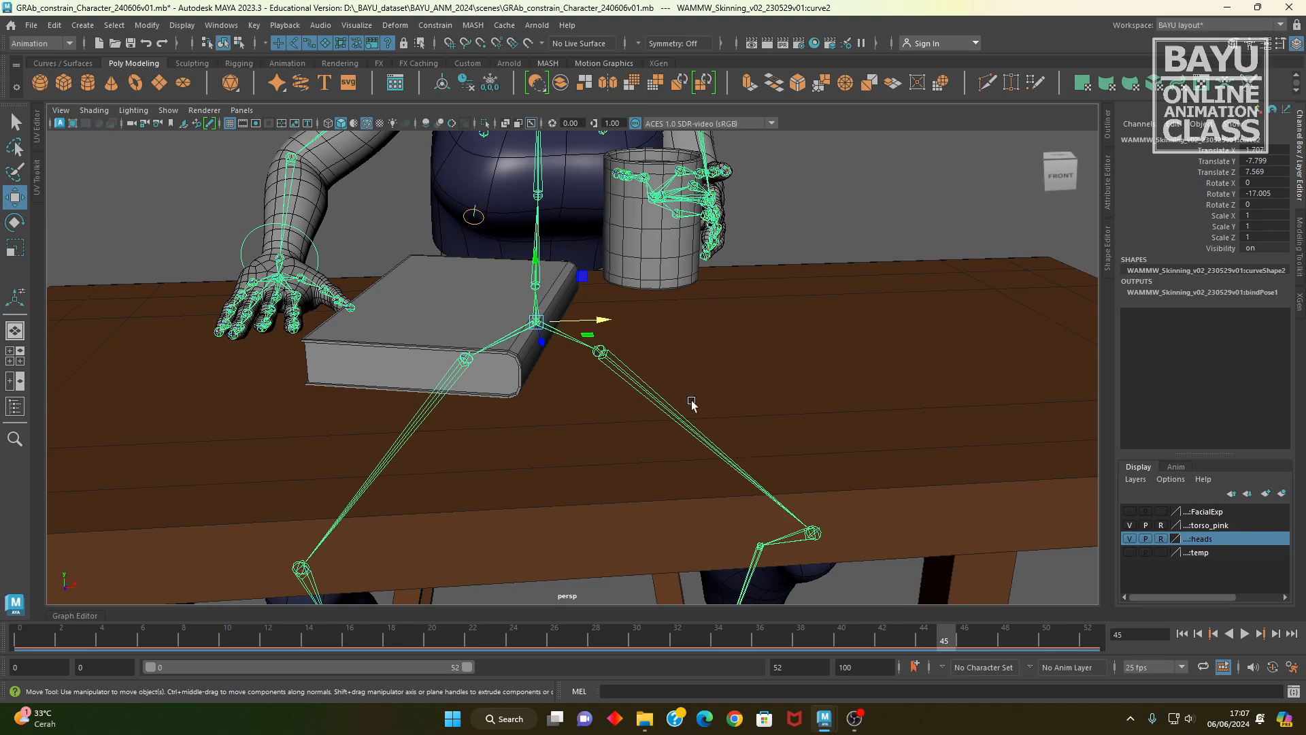
pyautogui.keyDown('alt'); pyautogui.moveTo(692, 405); pyautogui.dragTo(738, 475, button='middle'); pyautogui.keyUp('alt')
pyautogui.keyDown('alt'); pyautogui.moveTo(737, 475); pyautogui.dragTo(673, 481); pyautogui.keyUp('alt')
pyautogui.moveTo(583, 436); pyautogui.dragTo(538, 431)
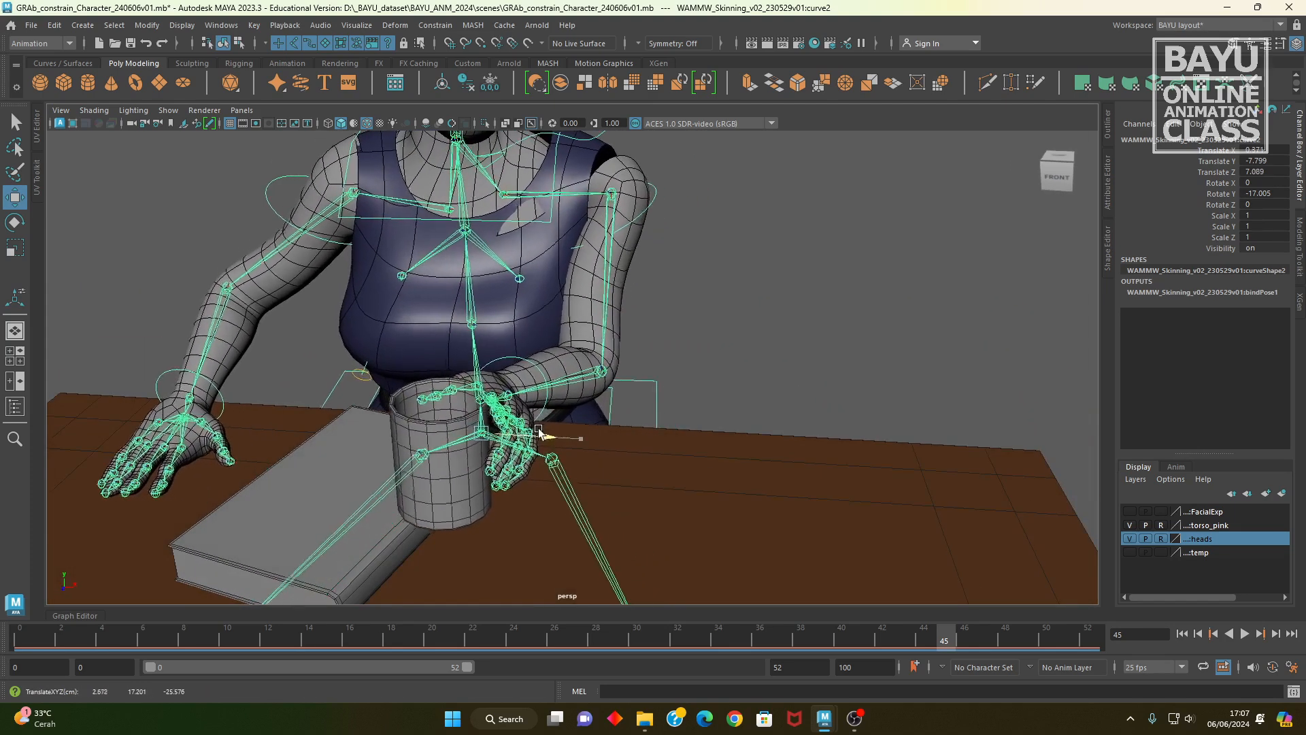
pyautogui.hotkey('ctrl', 'z')
pyautogui.hotkey('ctrl', 'z')
pyautogui.hotkey('ctrl', 'z')
pyautogui.hotkey('ctrl', 'z')
# Step: Try rotating and moving the character's mid-spine control, undo the changes, and test the chest control
pyautogui.keyDown('alt'); pyautogui.moveTo(805, 350); pyautogui.dragTo(543, 394); pyautogui.keyUp('alt')
pyautogui.keyDown('alt'); pyautogui.moveTo(789, 402); pyautogui.dragTo(828, 396, button='middle'); pyautogui.keyUp('alt')
pyautogui.keyDown('alt'); pyautogui.moveTo(828, 394); pyautogui.dragTo(708, 393); pyautogui.keyUp('alt')
pyautogui.click(774, 339)
pyautogui.press('e')
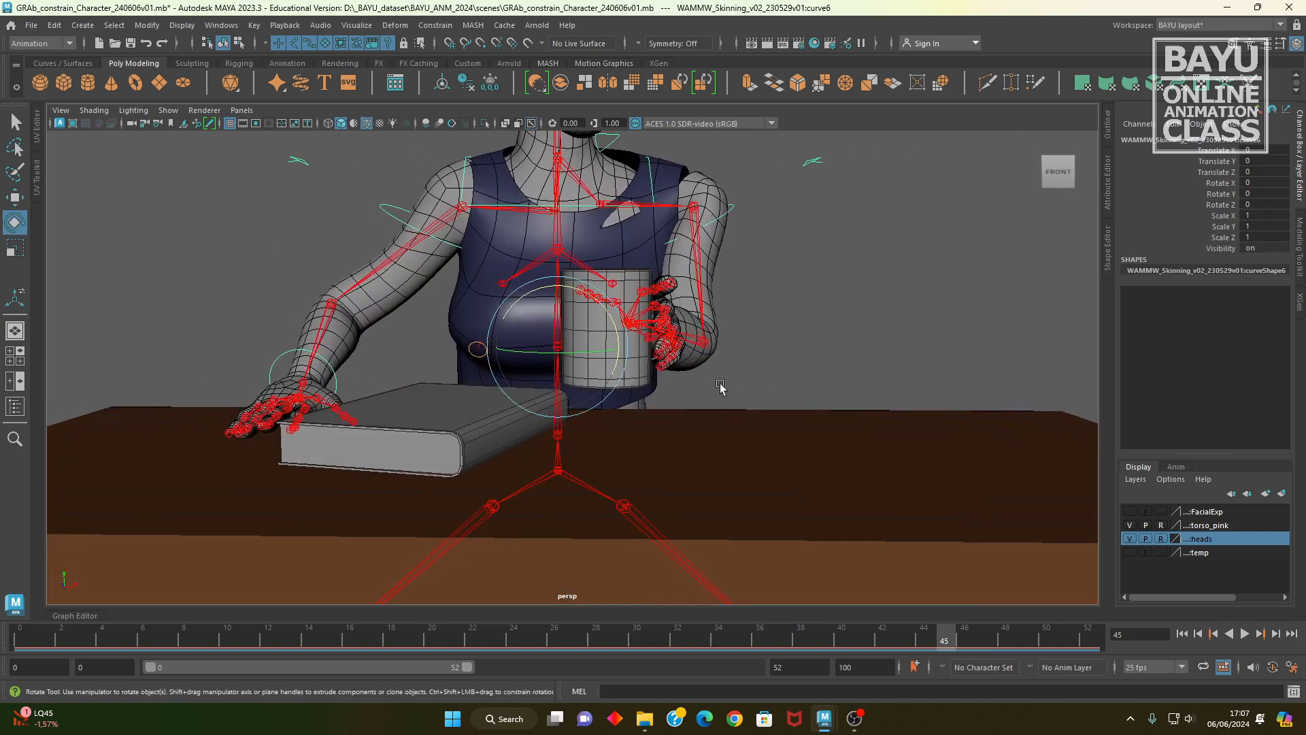
pyautogui.moveTo(586, 307); pyautogui.dragTo(605, 306)
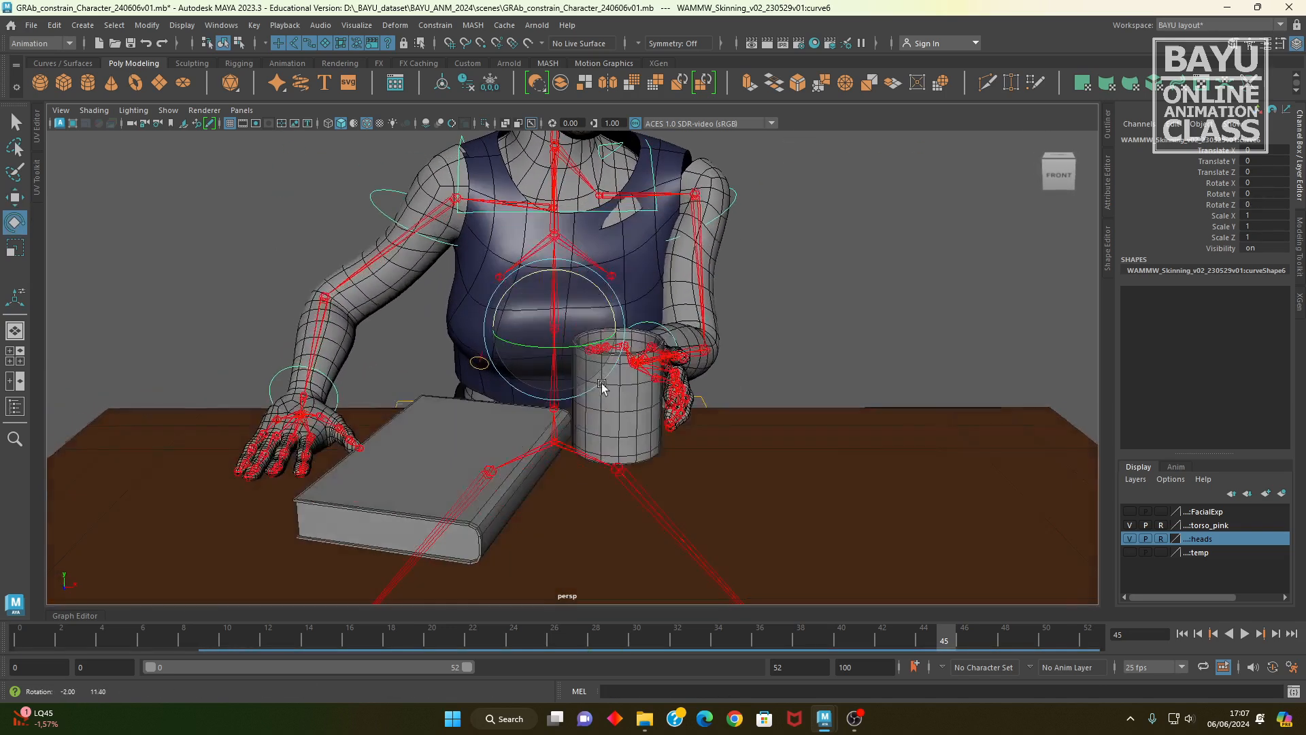
pyautogui.press('w')
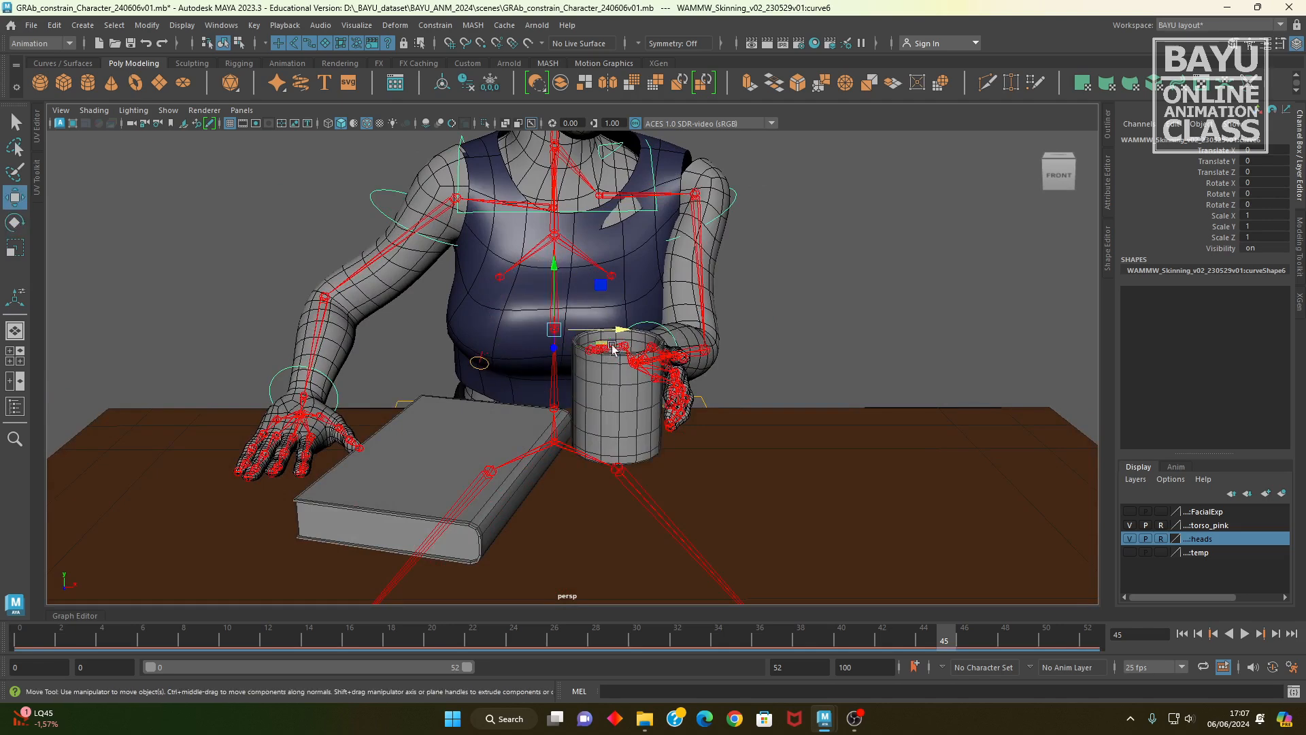
pyautogui.moveTo(618, 330); pyautogui.dragTo(603, 330)
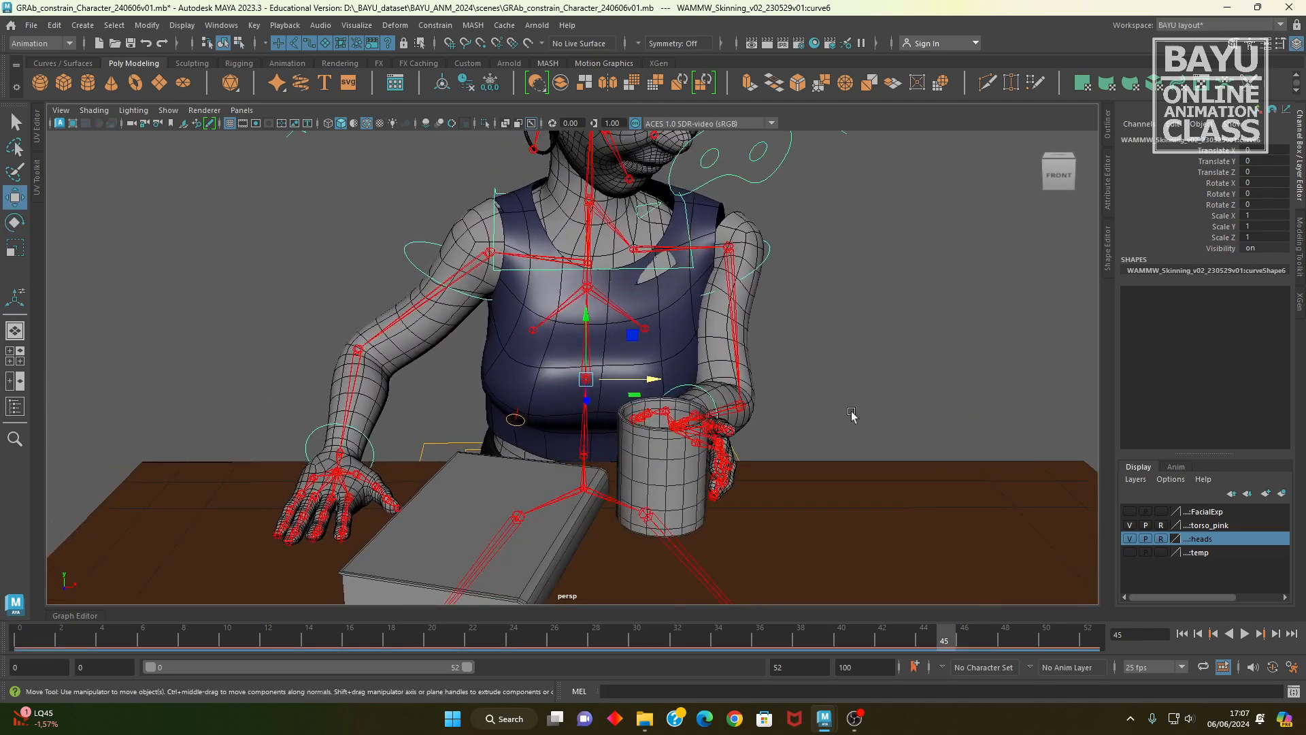
pyautogui.keyDown('alt'); pyautogui.moveTo(762, 340); pyautogui.dragTo(843, 325); pyautogui.keyUp('alt')
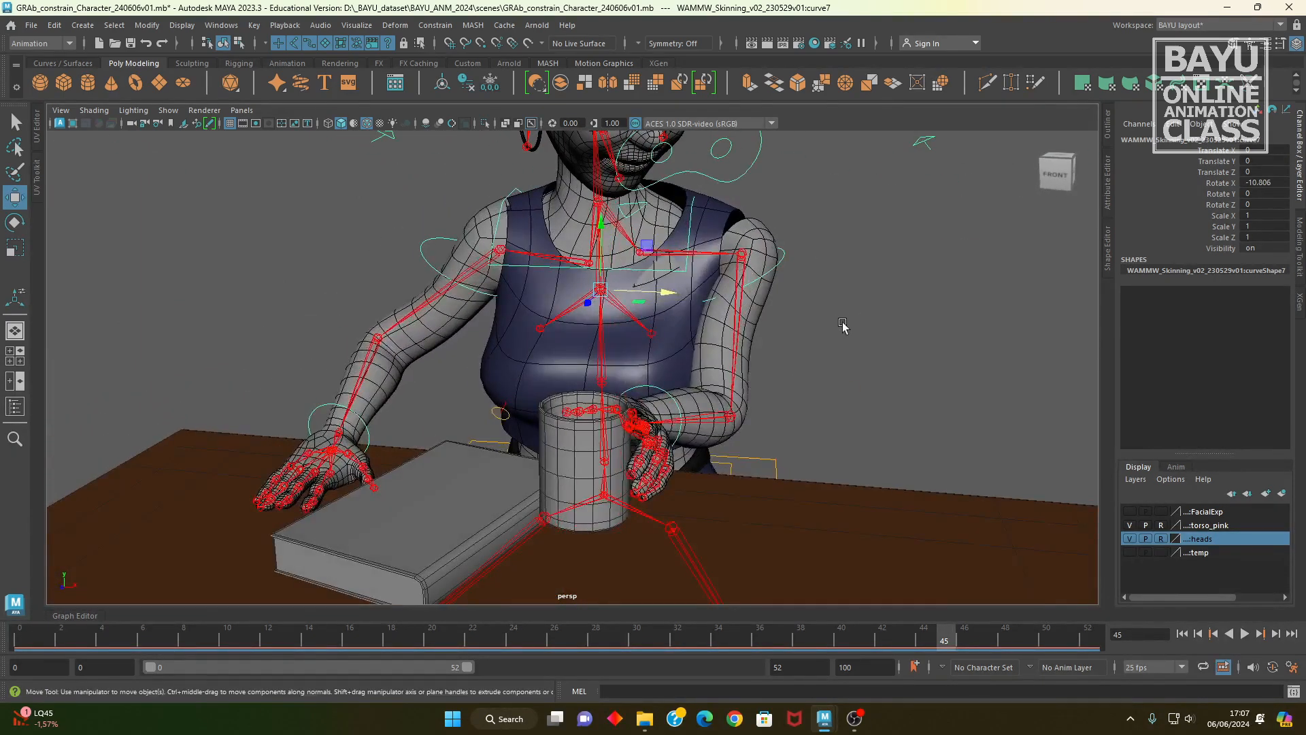
pyautogui.press('e')
pyautogui.keyDown('alt'); pyautogui.moveTo(639, 326); pyautogui.dragTo(616, 389); pyautogui.keyUp('alt')
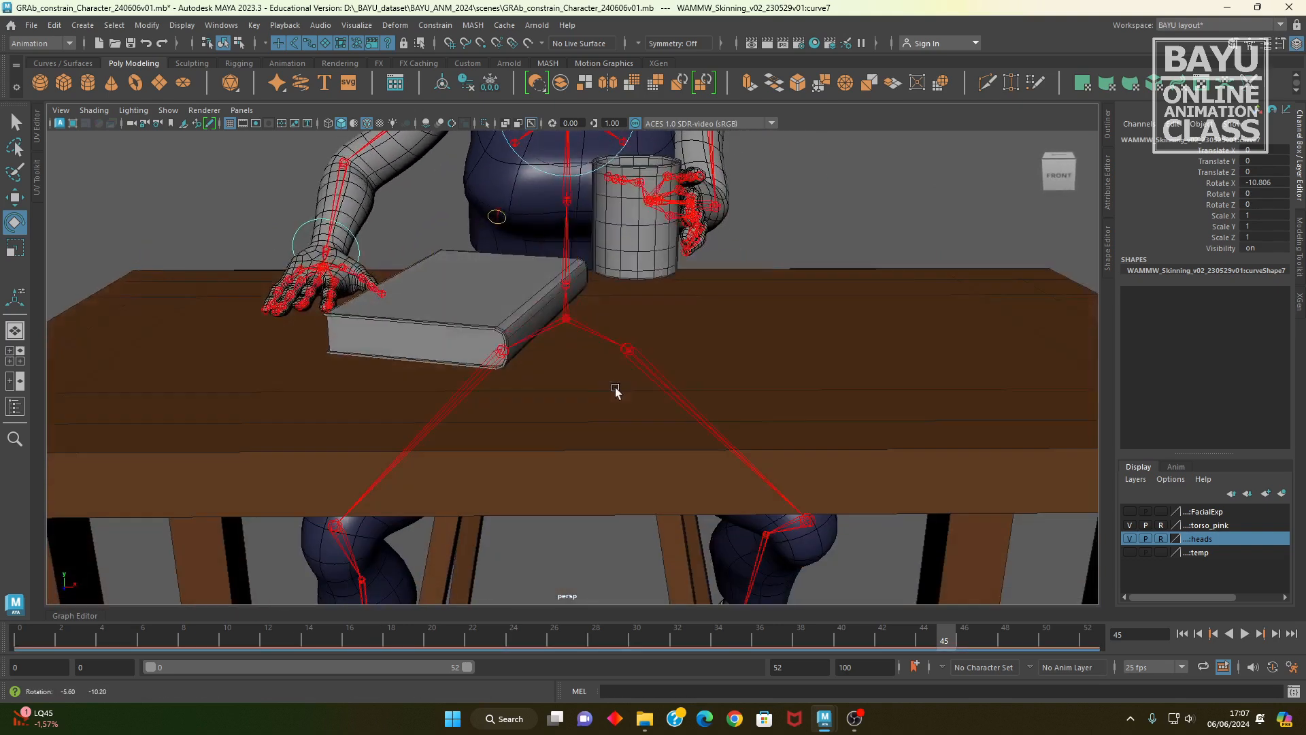
# Step: Move the book across the table so it lies underneath the held cup
pyautogui.click(423, 322)
pyautogui.keyDown('alt'); pyautogui.moveTo(422, 322); pyautogui.dragTo(502, 407); pyautogui.keyUp('alt')
pyautogui.press('w')
pyautogui.keyDown('alt'); pyautogui.moveTo(613, 445); pyautogui.dragTo(761, 498); pyautogui.keyUp('alt')
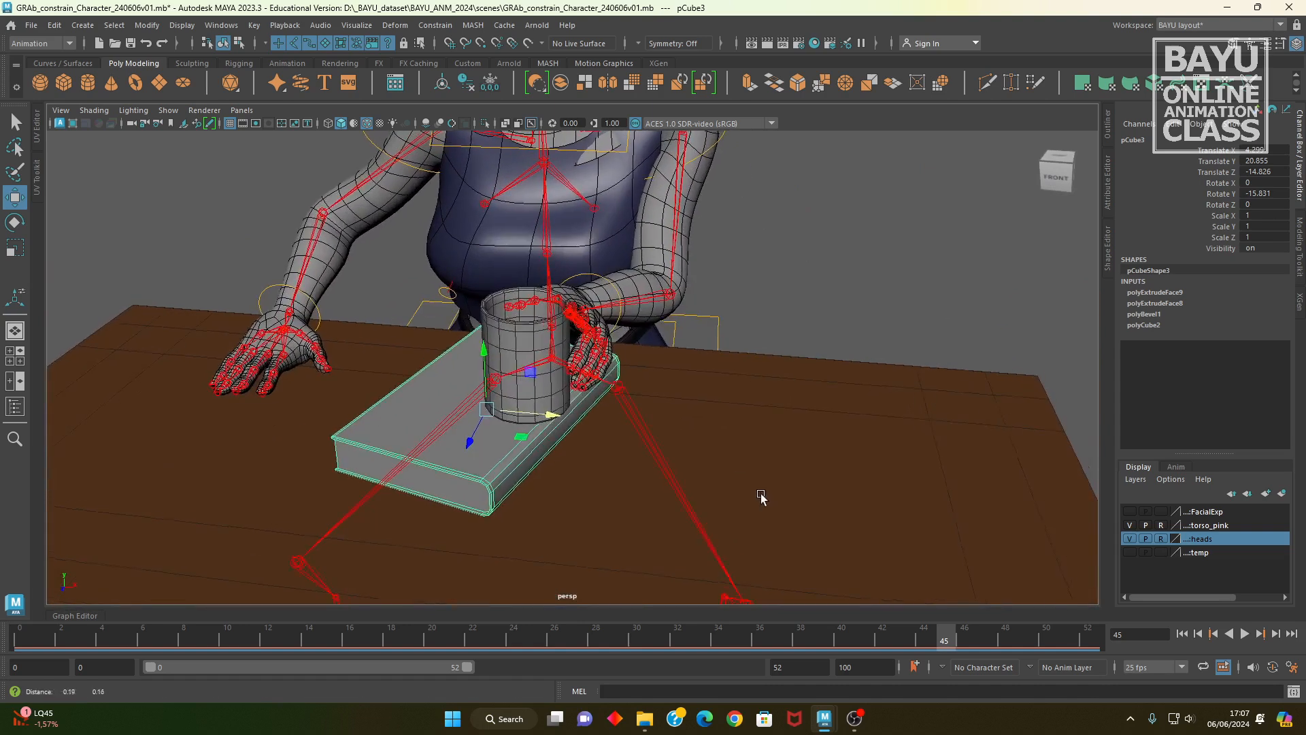
# Step: In the side view, lower the wrist control until the base of the cup rests on the book
pyautogui.keyDown('alt'); pyautogui.moveTo(749, 314); pyautogui.dragTo(744, 402, button='middle'); pyautogui.keyUp('alt')
pyautogui.keyDown('alt'); pyautogui.moveTo(585, 433); pyautogui.dragTo(527, 464); pyautogui.keyUp('alt')
pyautogui.click(587, 420)
pyautogui.press('space')
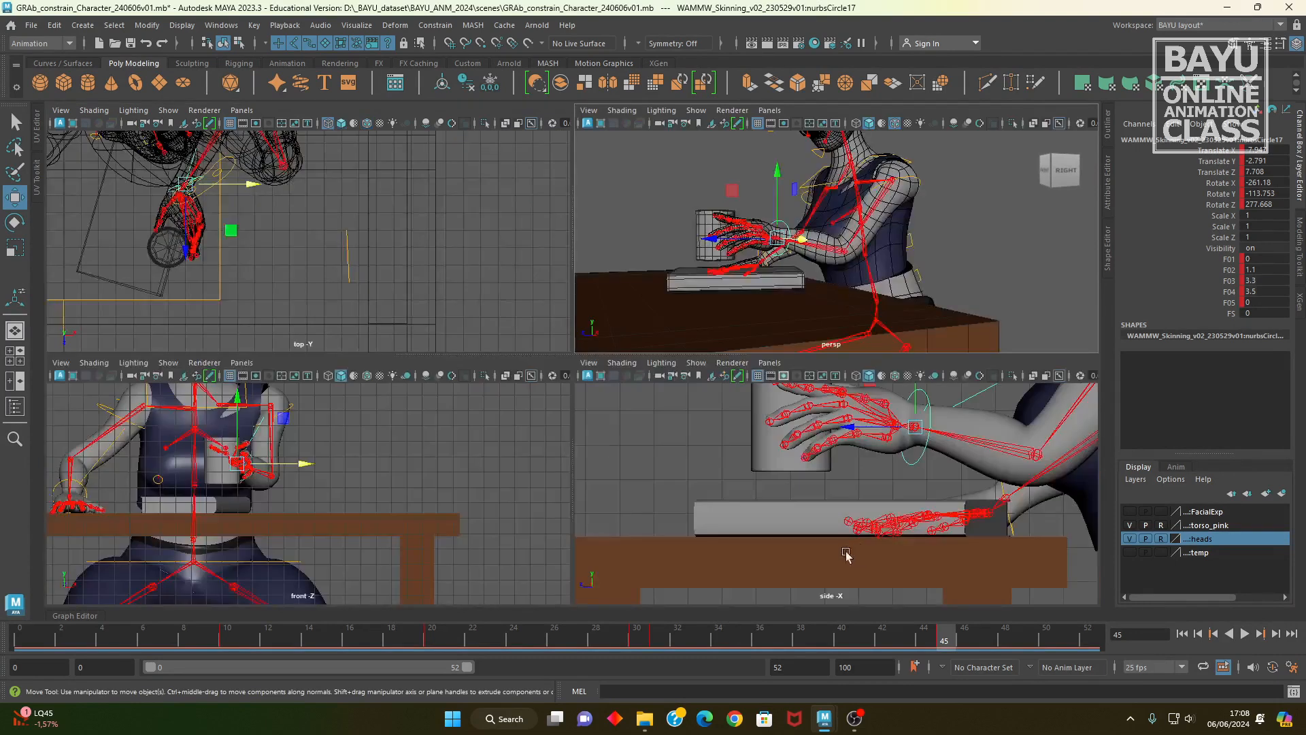
pyautogui.press('space')
pyautogui.keyDown('alt'); pyautogui.moveTo(585, 317); pyautogui.dragTo(478, 351, button='middle'); pyautogui.keyUp('alt')
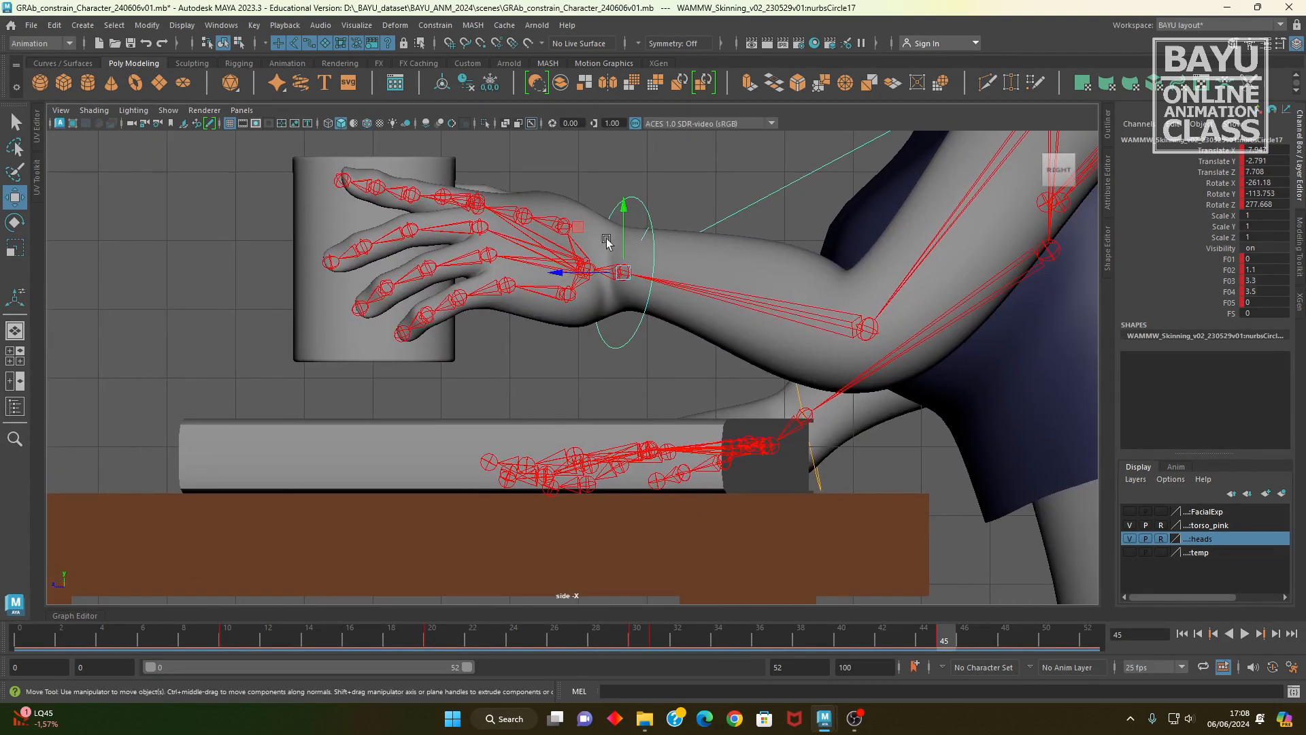
pyautogui.moveTo(621, 223); pyautogui.dragTo(616, 275)
# Step: Key the lowered wrist control's translate and rotate channels at frame 45 and return to the perspective view
pyautogui.moveTo(1208, 150); pyautogui.dragTo(1207, 206)
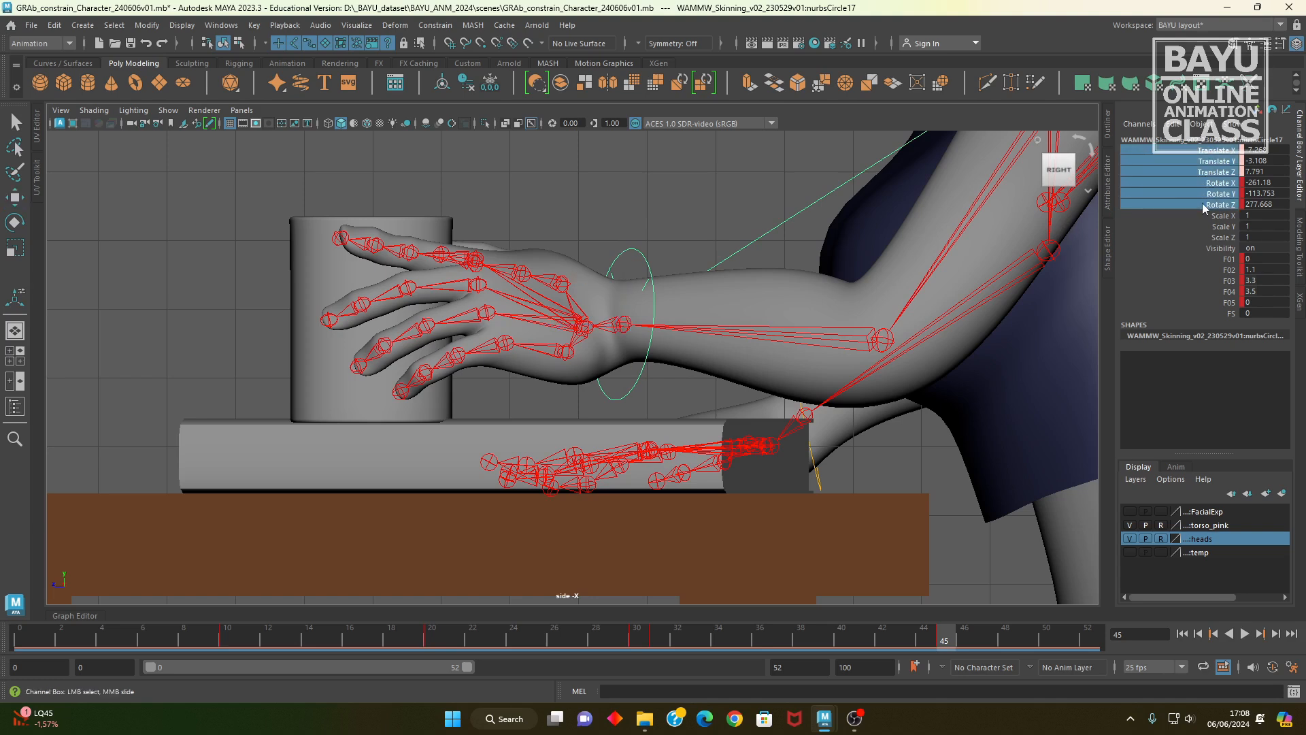
pyautogui.rightClick(1192, 185)
pyautogui.click(1176, 212)
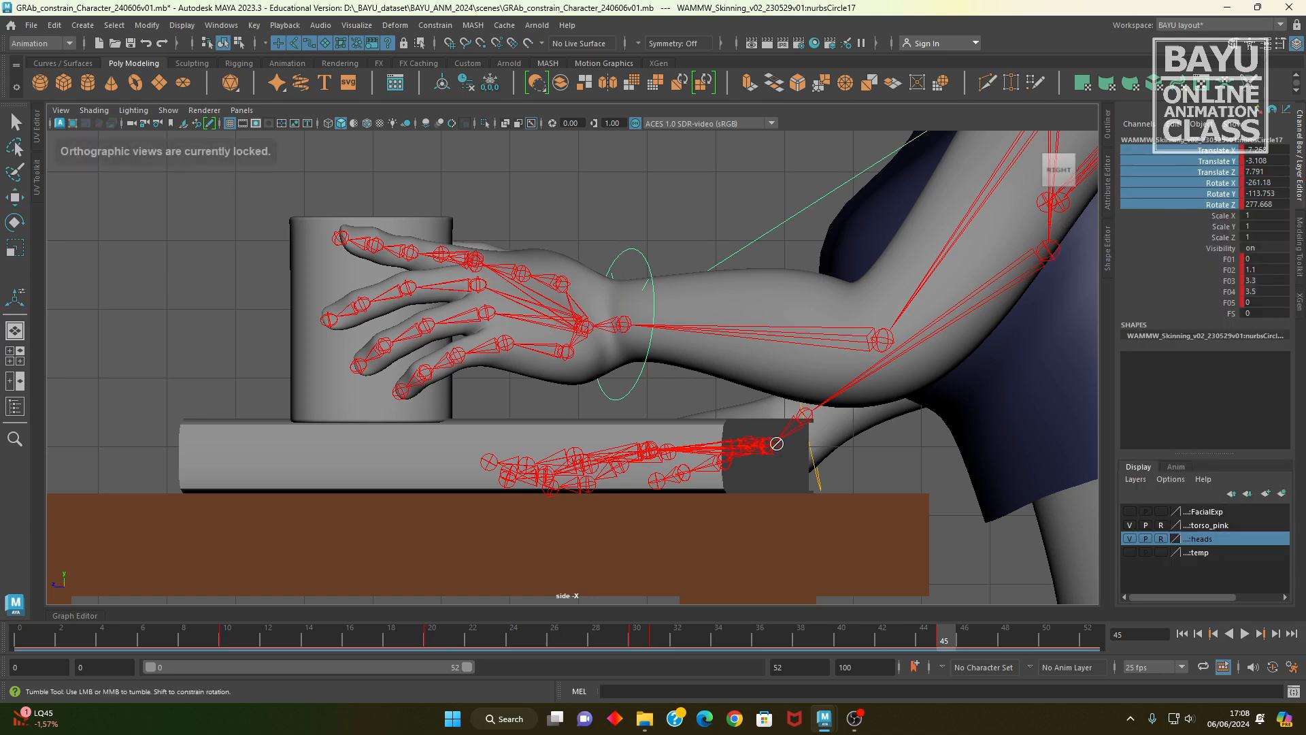
pyautogui.press('space')
pyautogui.press('space')
# Step: Examine the character's frame 45 pose and body controls from the front and back
pyautogui.keyDown('alt'); pyautogui.moveTo(497, 428); pyautogui.dragTo(735, 497); pyautogui.keyUp('alt')
pyautogui.keyDown('alt'); pyautogui.moveTo(734, 497); pyautogui.dragTo(516, 452, button='right'); pyautogui.keyUp('alt')
pyautogui.keyDown('alt'); pyautogui.moveTo(516, 452); pyautogui.dragTo(573, 425); pyautogui.keyUp('alt')
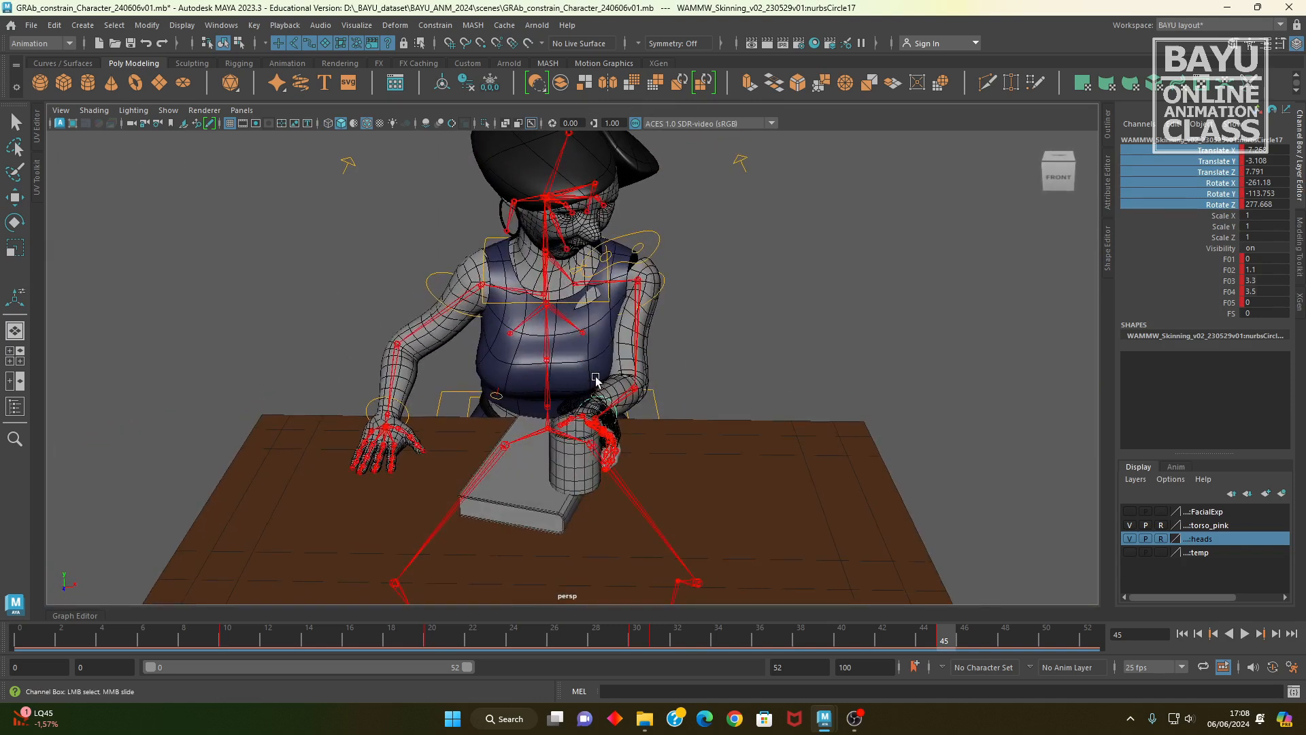
pyautogui.keyDown('alt'); pyautogui.moveTo(556, 286); pyautogui.dragTo(683, 361); pyautogui.keyUp('alt')
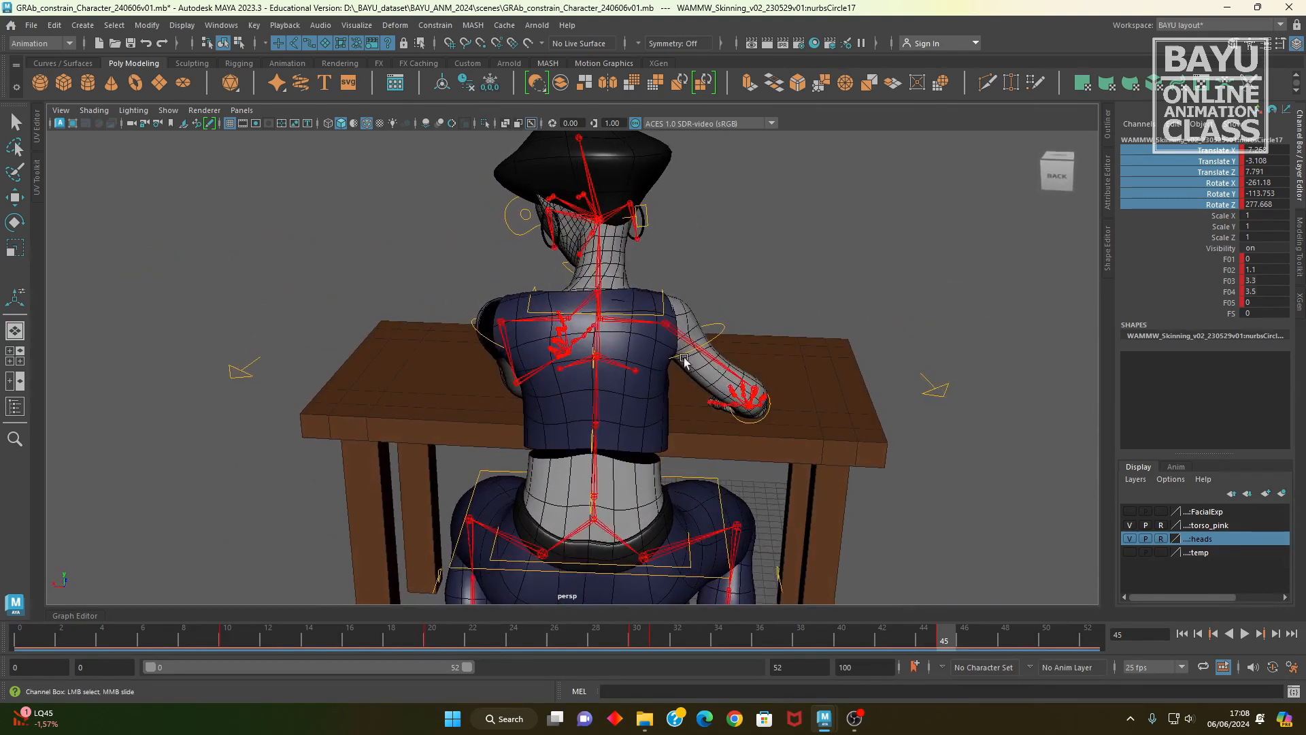
pyautogui.click(666, 312)
pyautogui.keyDown('alt'); pyautogui.moveTo(666, 312); pyautogui.dragTo(537, 393); pyautogui.keyUp('alt')
pyautogui.keyDown('alt'); pyautogui.moveTo(679, 425); pyautogui.dragTo(652, 427); pyautogui.keyUp('alt')
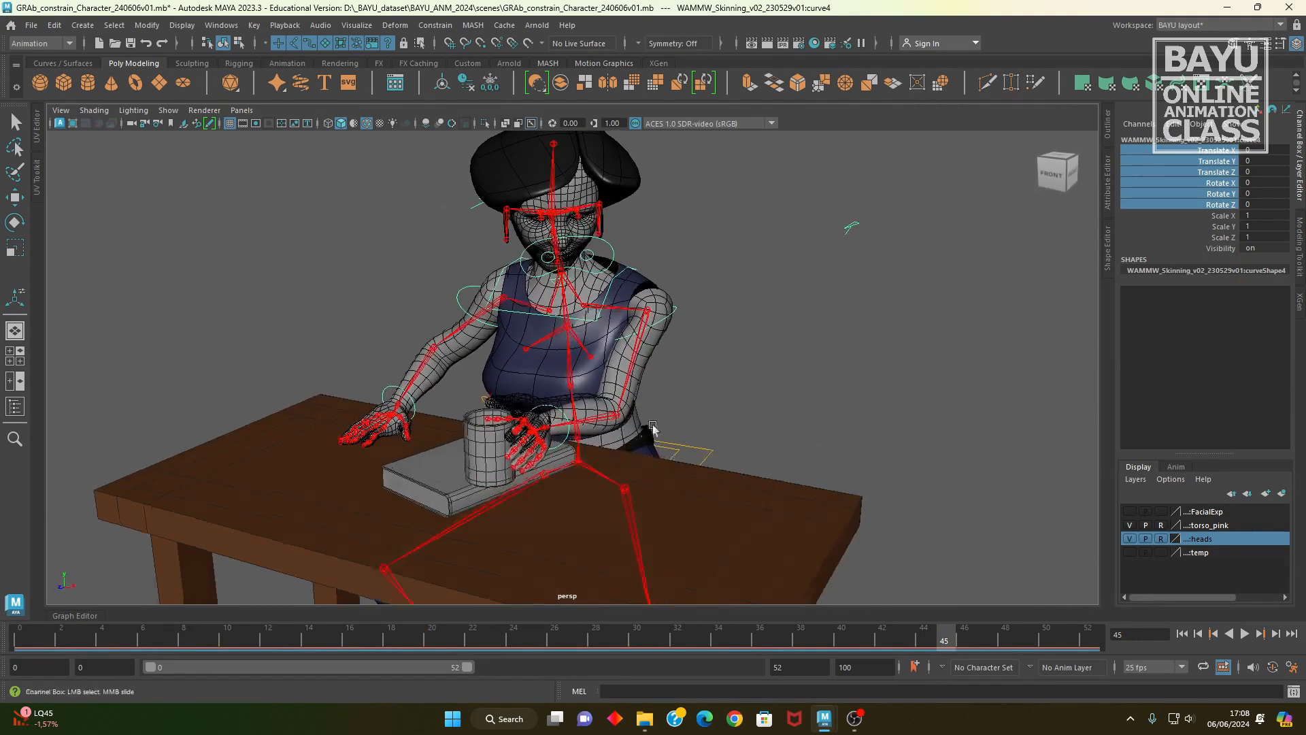
pyautogui.click(675, 417)
pyautogui.press('w')
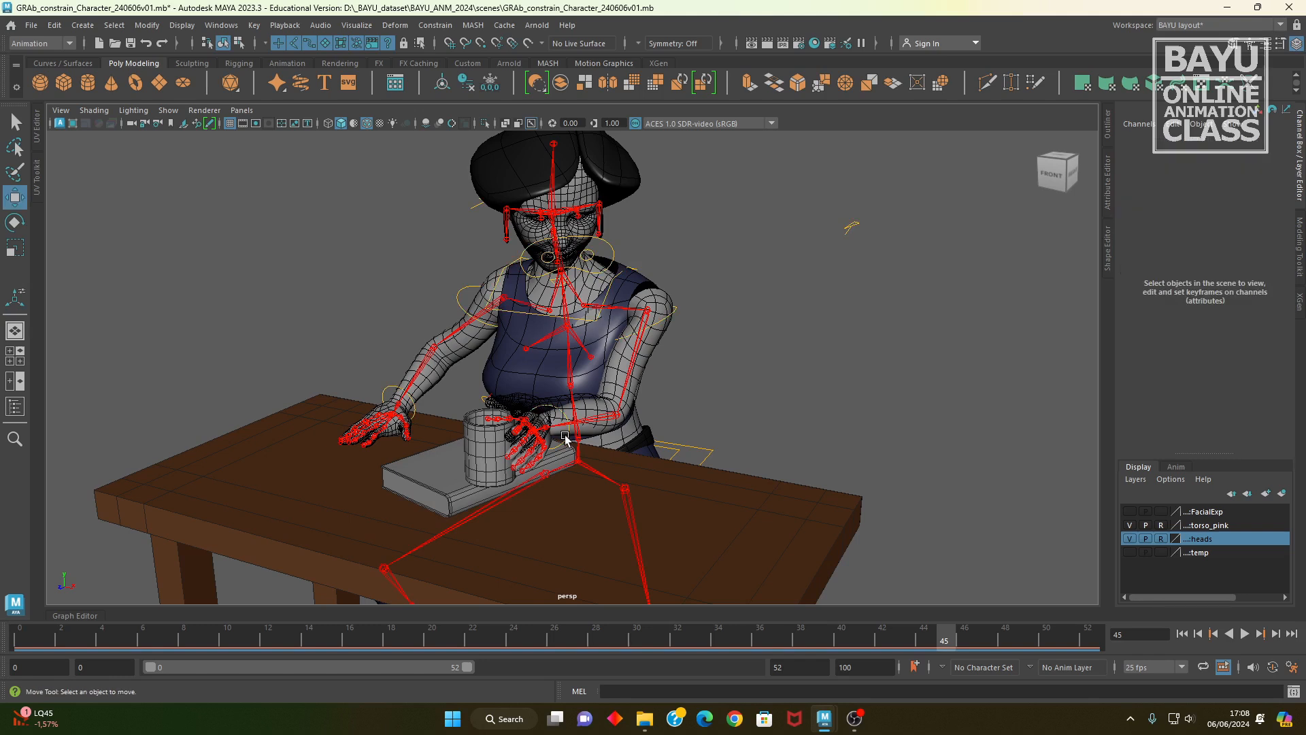
# Step: Key the upper-body control's translate and rotate channels at frame 20, before the reach for the cup
pyautogui.click(565, 439)
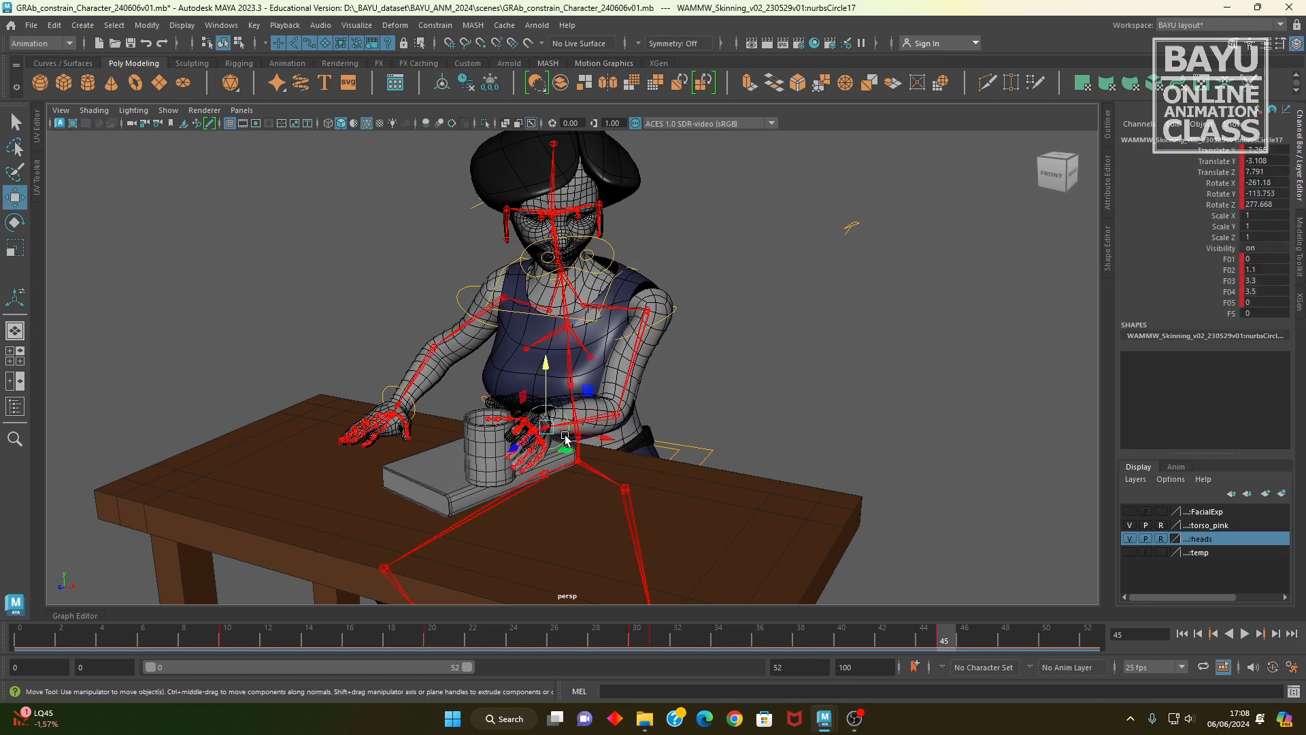
pyautogui.click(426, 641)
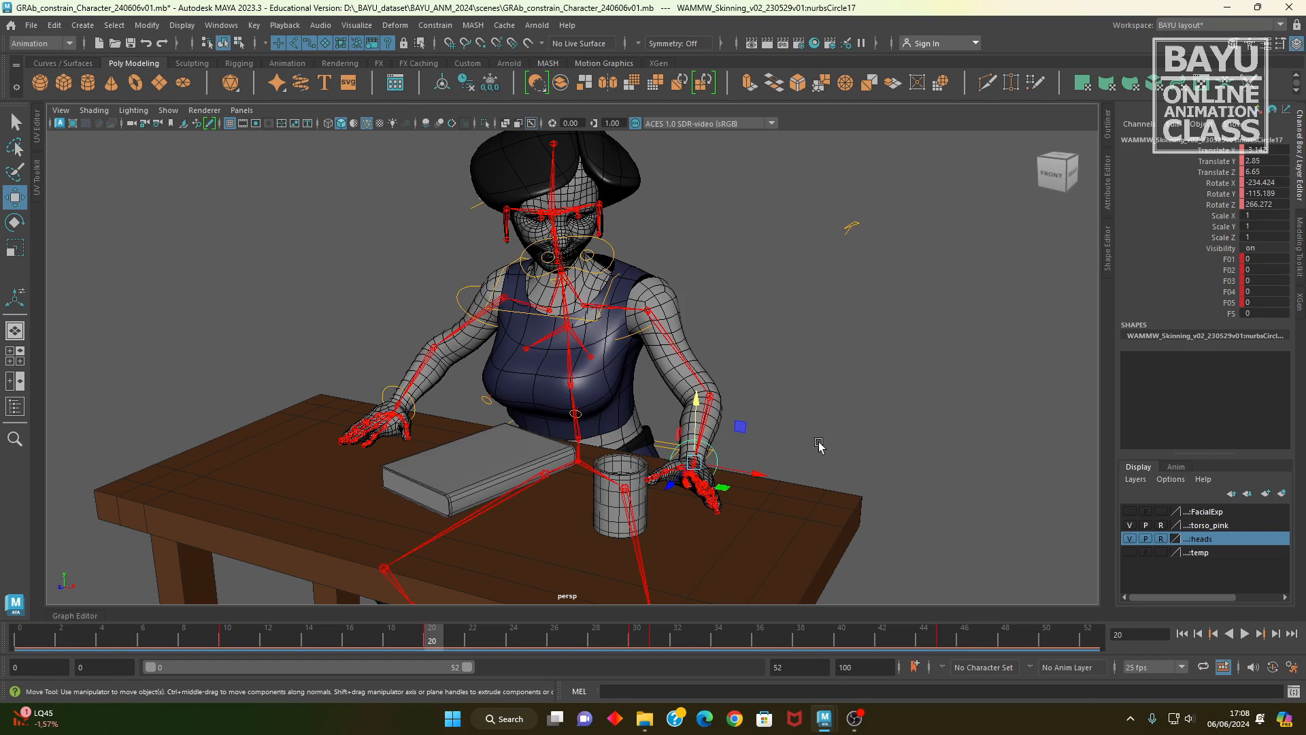
pyautogui.keyDown('alt'); pyautogui.moveTo(818, 443); pyautogui.dragTo(702, 276); pyautogui.keyUp('alt')
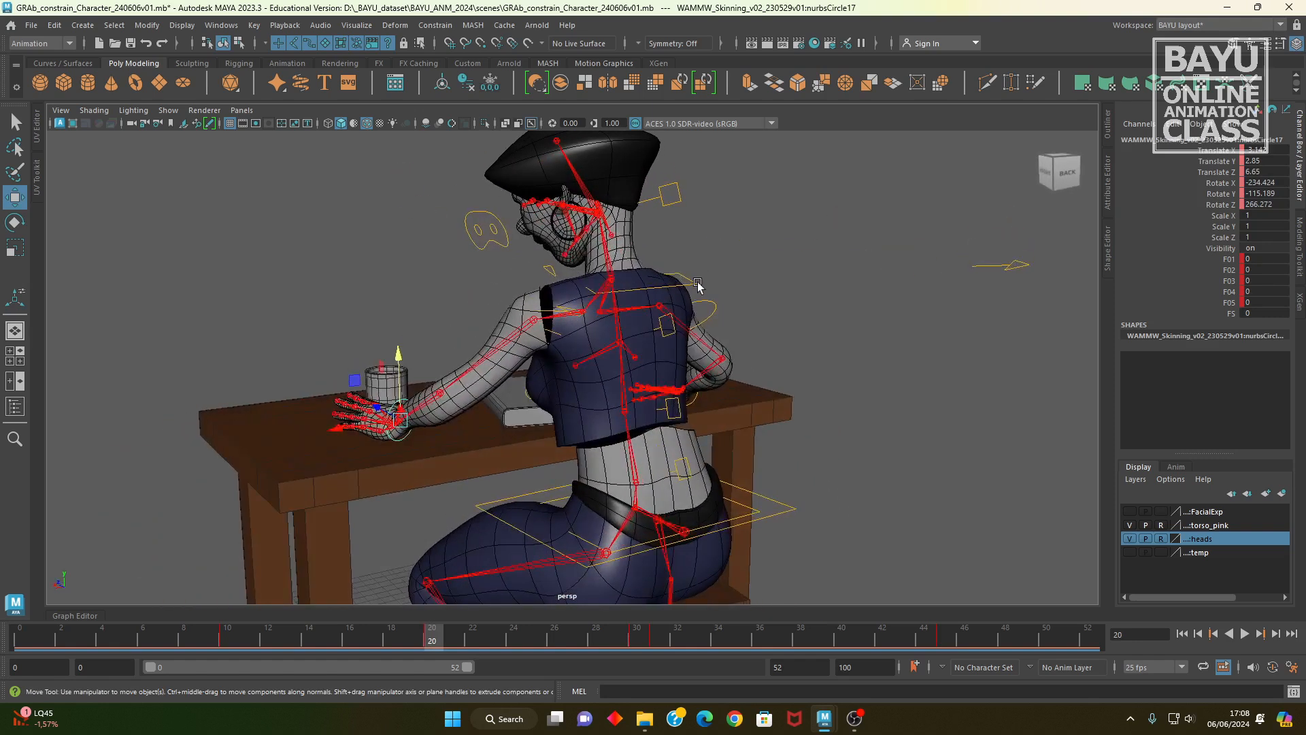
pyautogui.click(697, 281)
pyautogui.scroll(2, 738, 353)
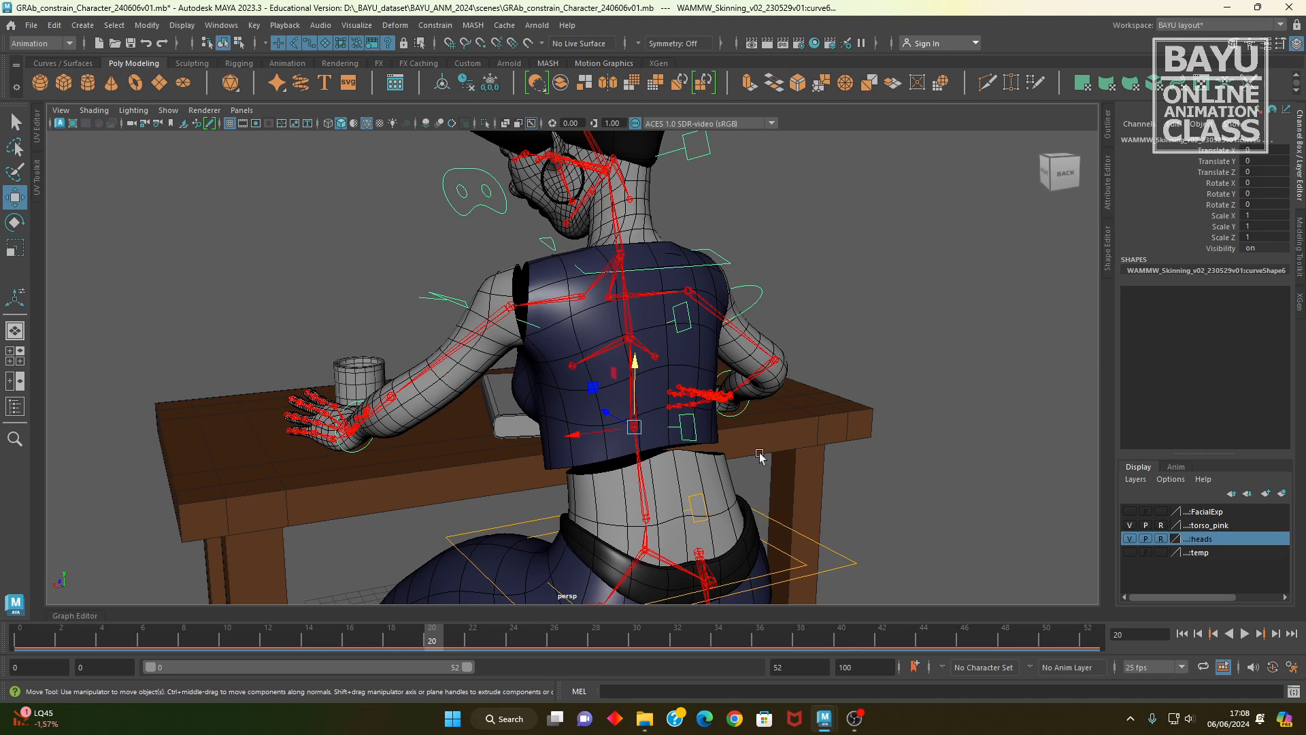
pyautogui.moveTo(1226, 150); pyautogui.dragTo(1216, 215)
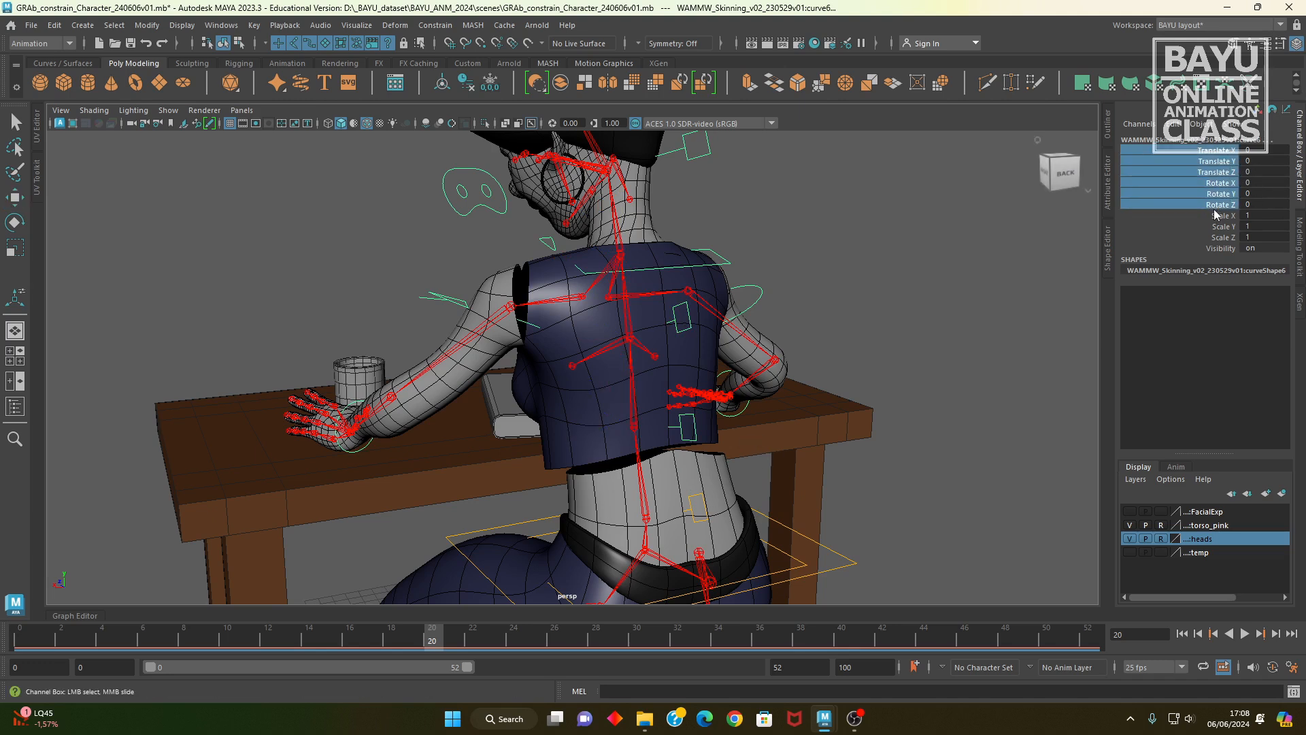
pyautogui.rightClick(1215, 215)
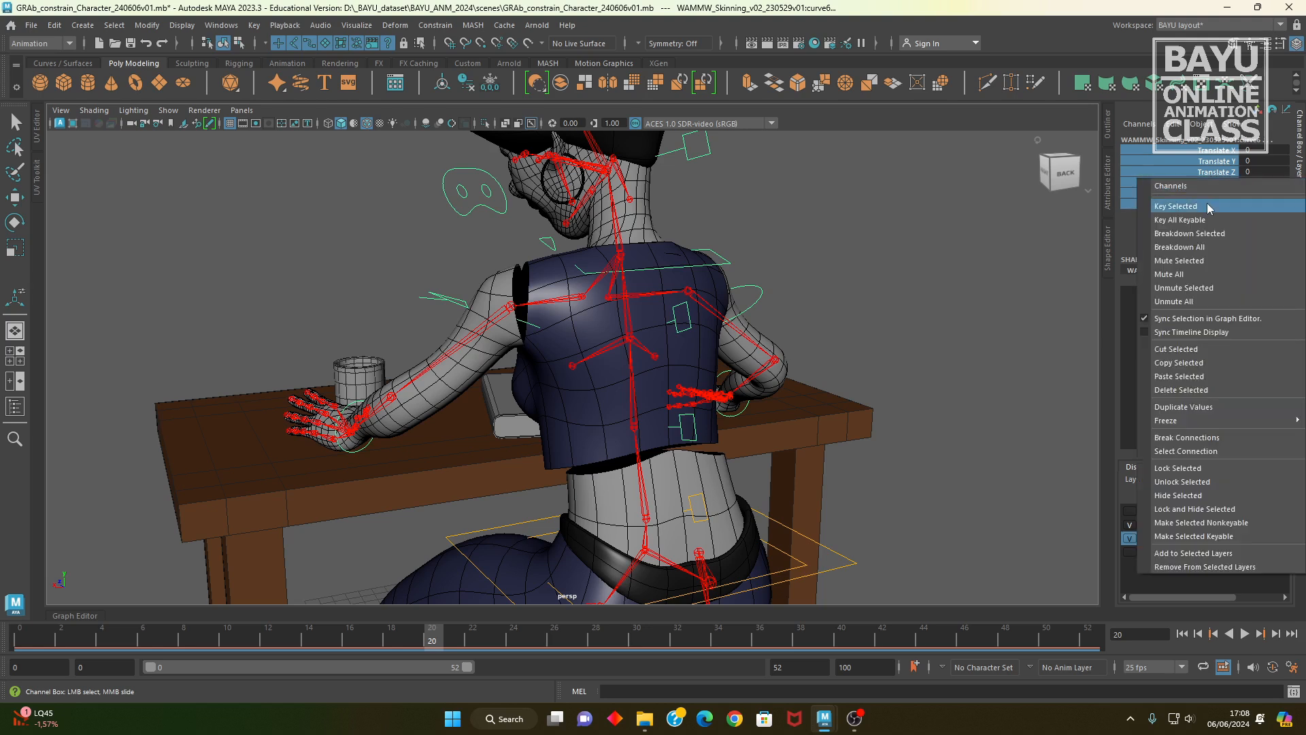
pyautogui.click(1172, 204)
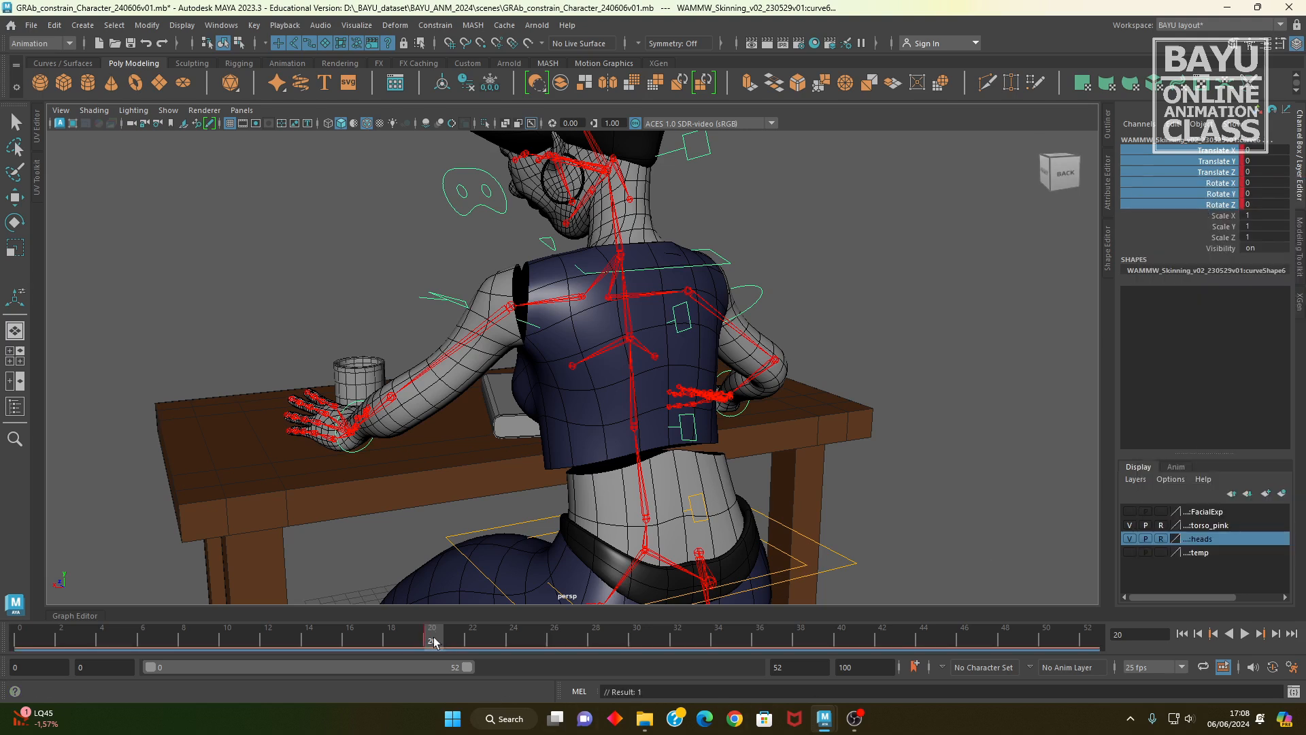
# Step: At frame 45, shift the upper-body control sideways toward the book and key its translate and rotate channels
pyautogui.hotkey('alt', 'v')
pyautogui.moveTo(937, 666); pyautogui.dragTo(944, 666)
pyautogui.keyDown('alt'); pyautogui.moveTo(543, 450); pyautogui.dragTo(777, 459); pyautogui.keyUp('alt')
pyautogui.keyDown('alt'); pyautogui.moveTo(757, 444); pyautogui.dragTo(765, 444, button='middle'); pyautogui.keyUp('alt')
pyautogui.press('w')
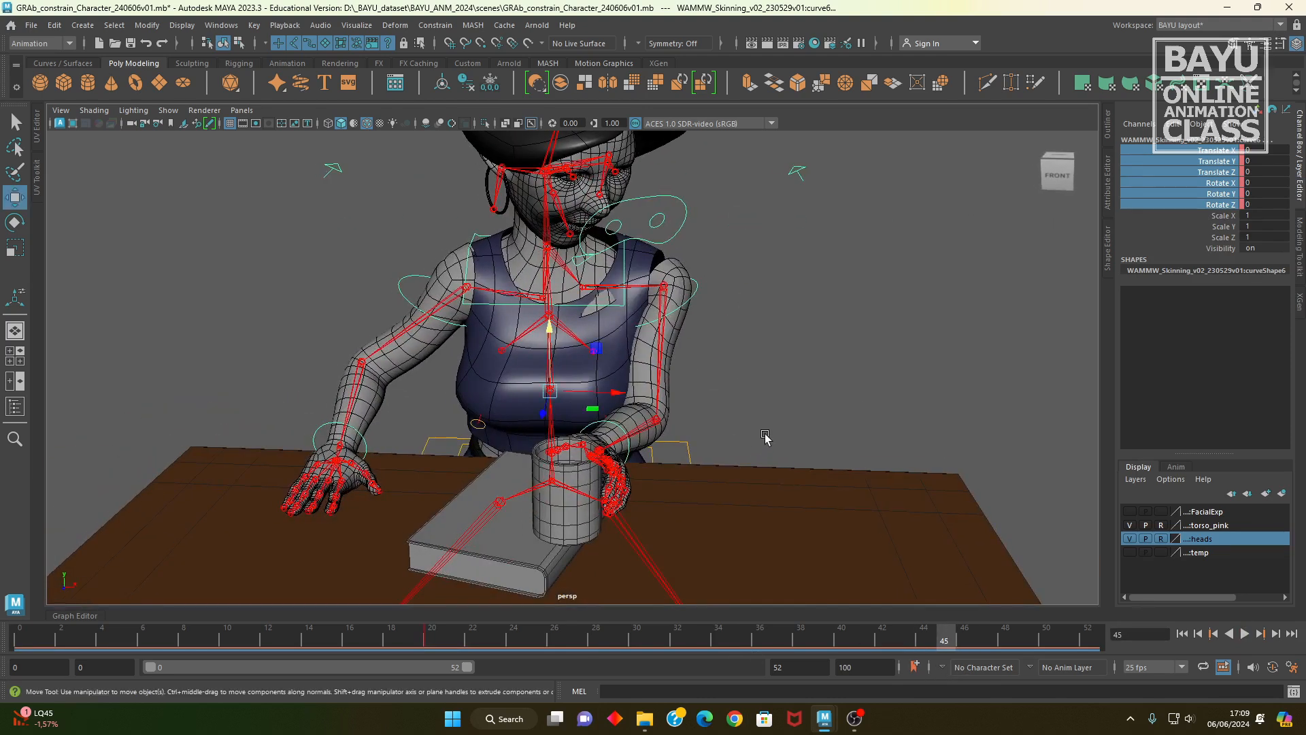
pyautogui.moveTo(616, 398); pyautogui.dragTo(597, 422)
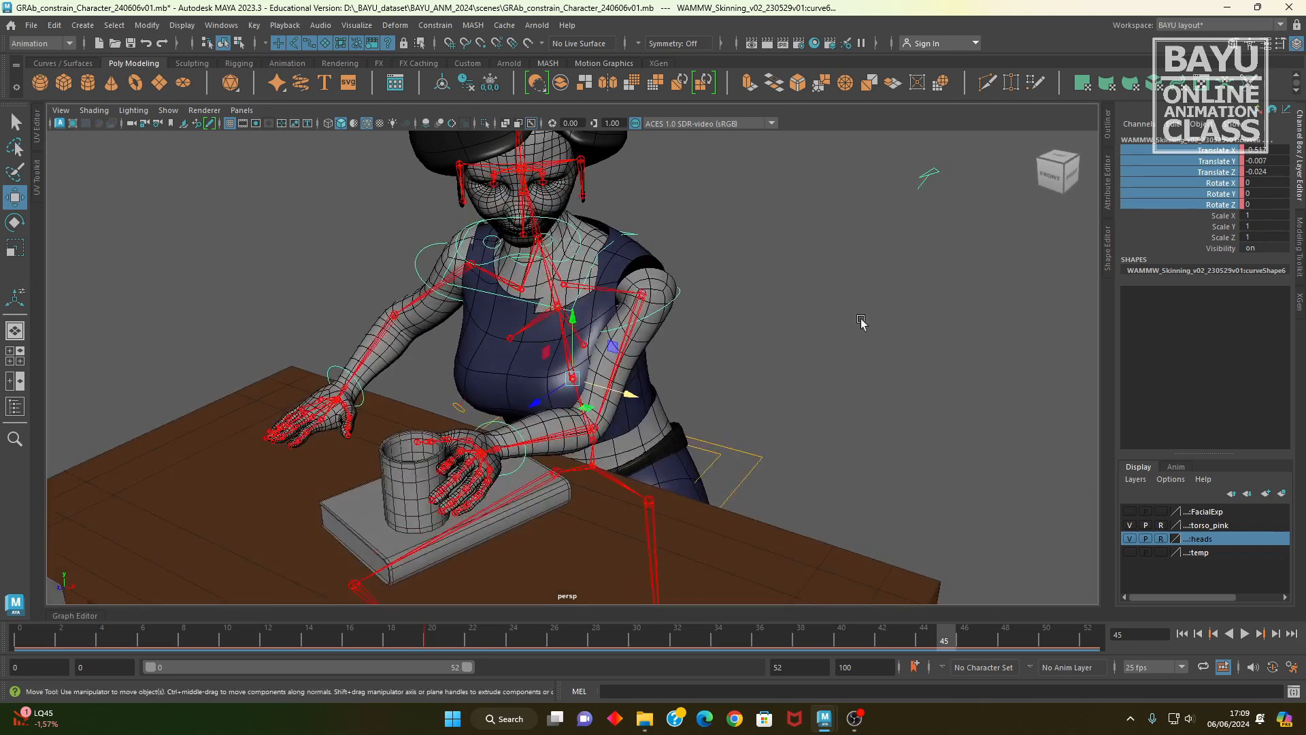
pyautogui.rightClick(1197, 180)
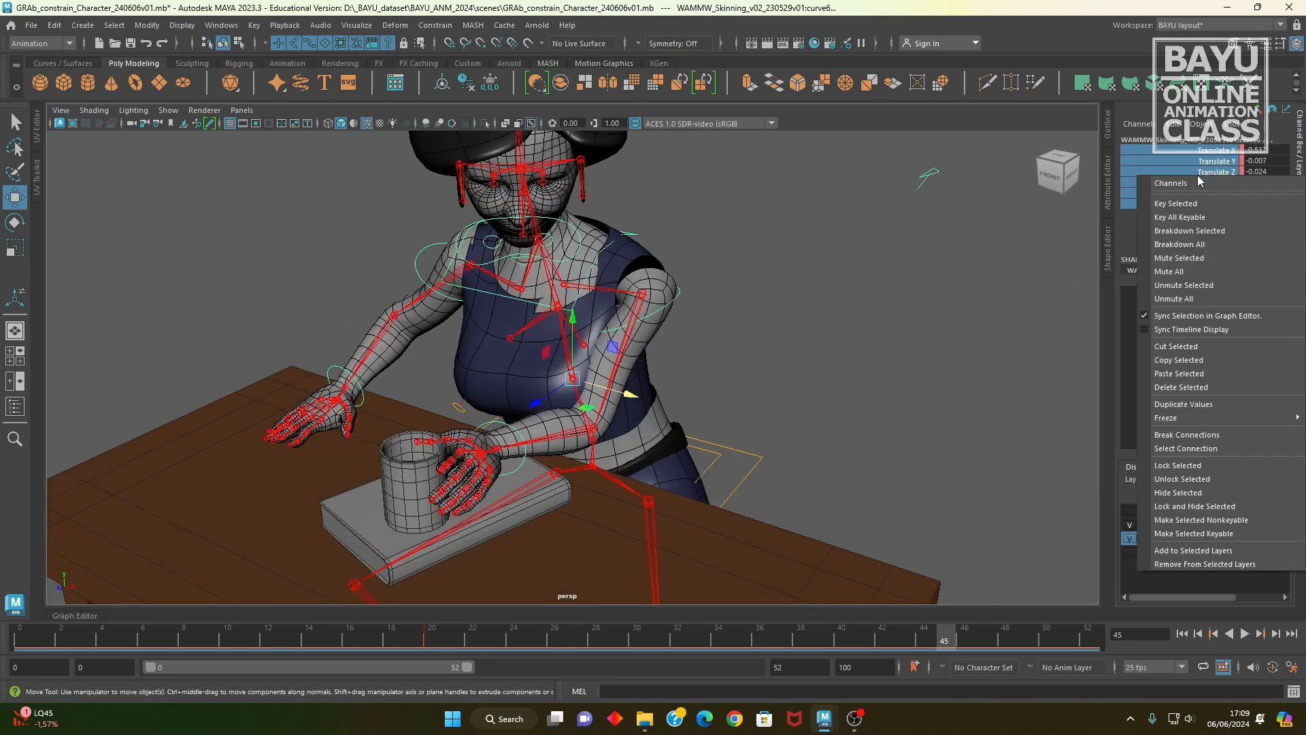
pyautogui.click(1191, 202)
# Step: Review the torso movement by scrubbing the early frames and comparing them with the pose at frame 45
pyautogui.keyDown('alt'); pyautogui.moveTo(1023, 297); pyautogui.dragTo(1013, 296, button='right'); pyautogui.keyUp('alt')
pyautogui.keyDown('alt'); pyautogui.moveTo(1017, 300); pyautogui.dragTo(848, 301); pyautogui.keyUp('alt')
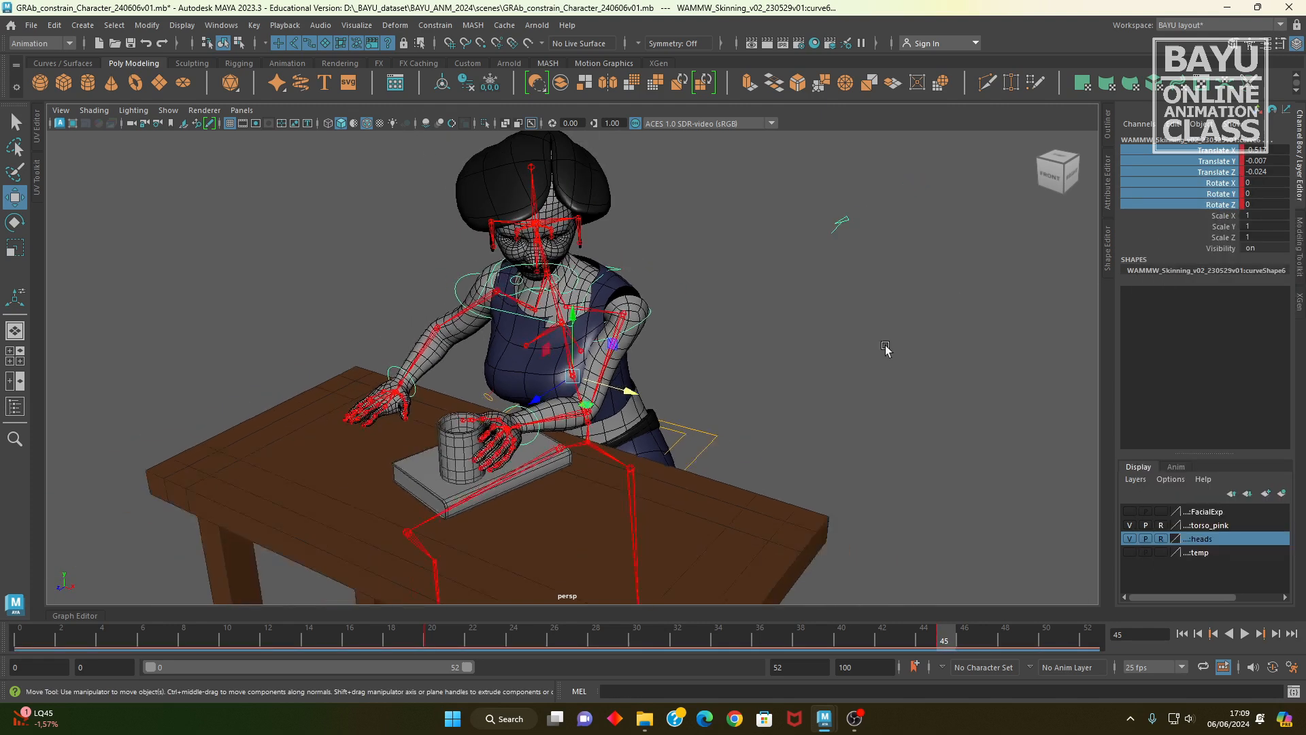
pyautogui.keyDown('alt'); pyautogui.moveTo(828, 349); pyautogui.dragTo(751, 374); pyautogui.keyUp('alt')
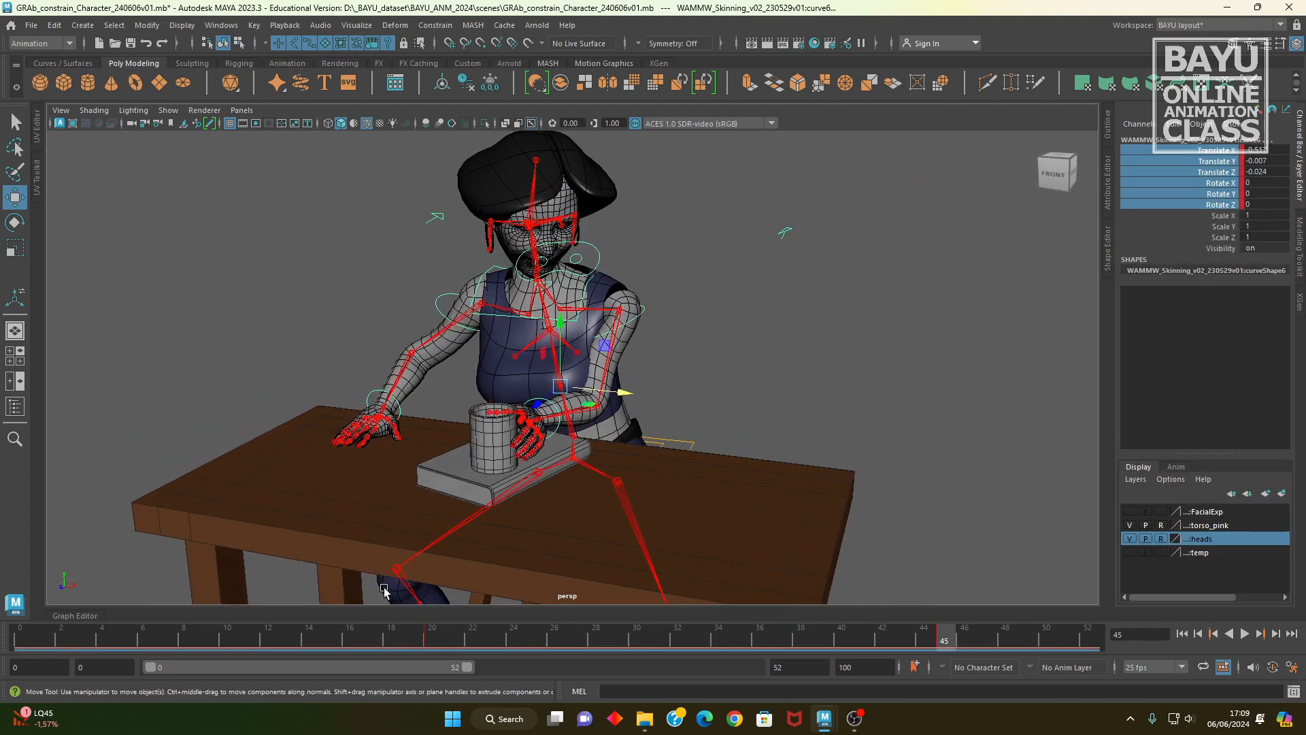
pyautogui.moveTo(53, 632); pyautogui.dragTo(293, 631)
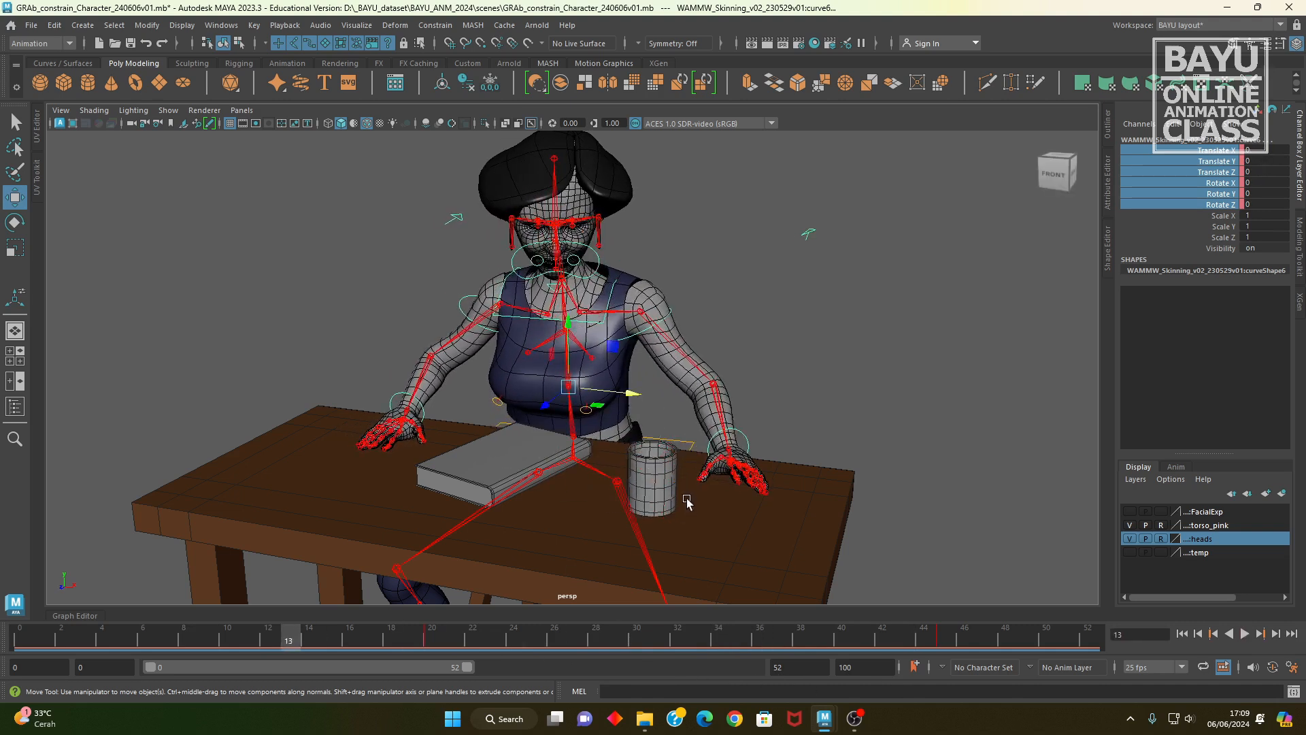
pyautogui.keyDown('alt'); pyautogui.moveTo(679, 493); pyautogui.dragTo(623, 476); pyautogui.keyUp('alt')
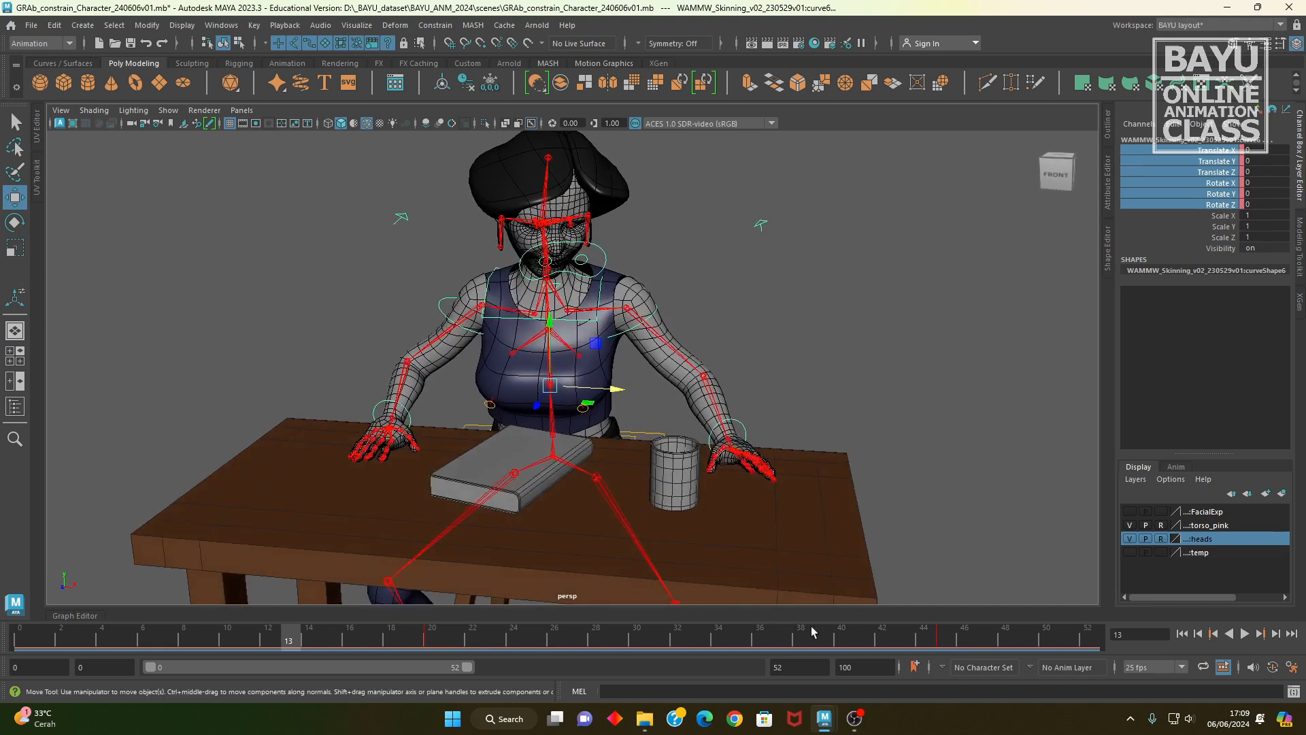
pyautogui.click(937, 644)
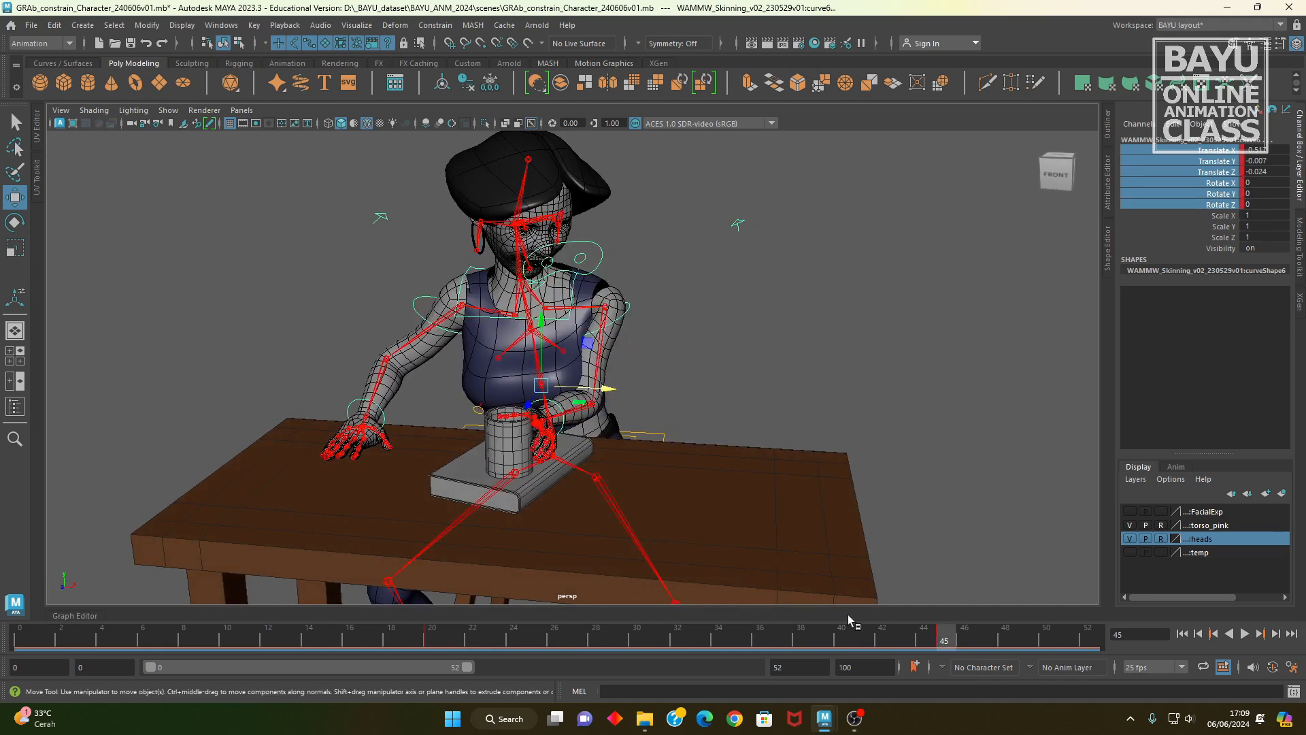
pyautogui.keyDown('alt'); pyautogui.moveTo(650, 506); pyautogui.dragTo(583, 455); pyautogui.keyUp('alt')
# Step: Key the head control's translate and rotate channels at frame 31, matching the wrist control's keyframe there
pyautogui.click(535, 415)
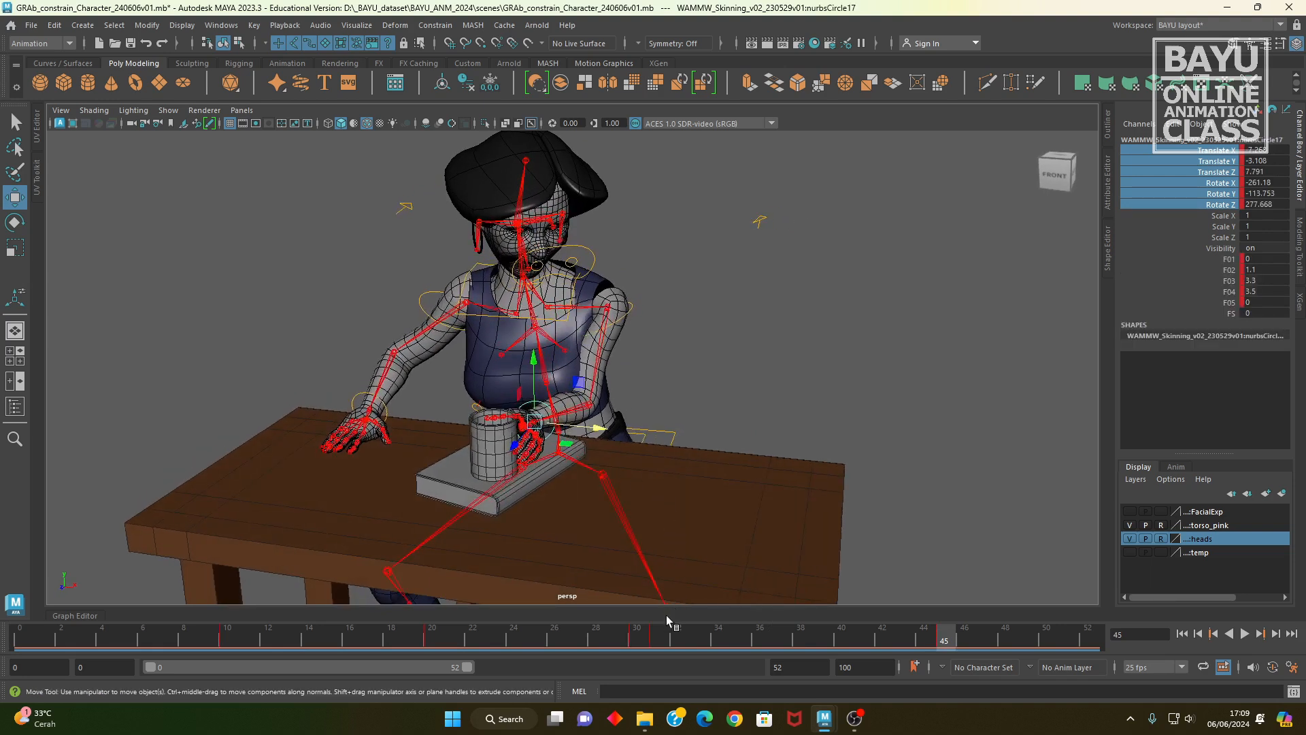
pyautogui.click(655, 638)
pyautogui.moveTo(655, 639)
pyautogui.mouseDown()
pyautogui.moveTo(636, 642)
pyautogui.moveTo(655, 645)
pyautogui.mouseUp()
pyautogui.keyDown('alt'); pyautogui.moveTo(651, 476); pyautogui.dragTo(616, 488); pyautogui.keyUp('alt')
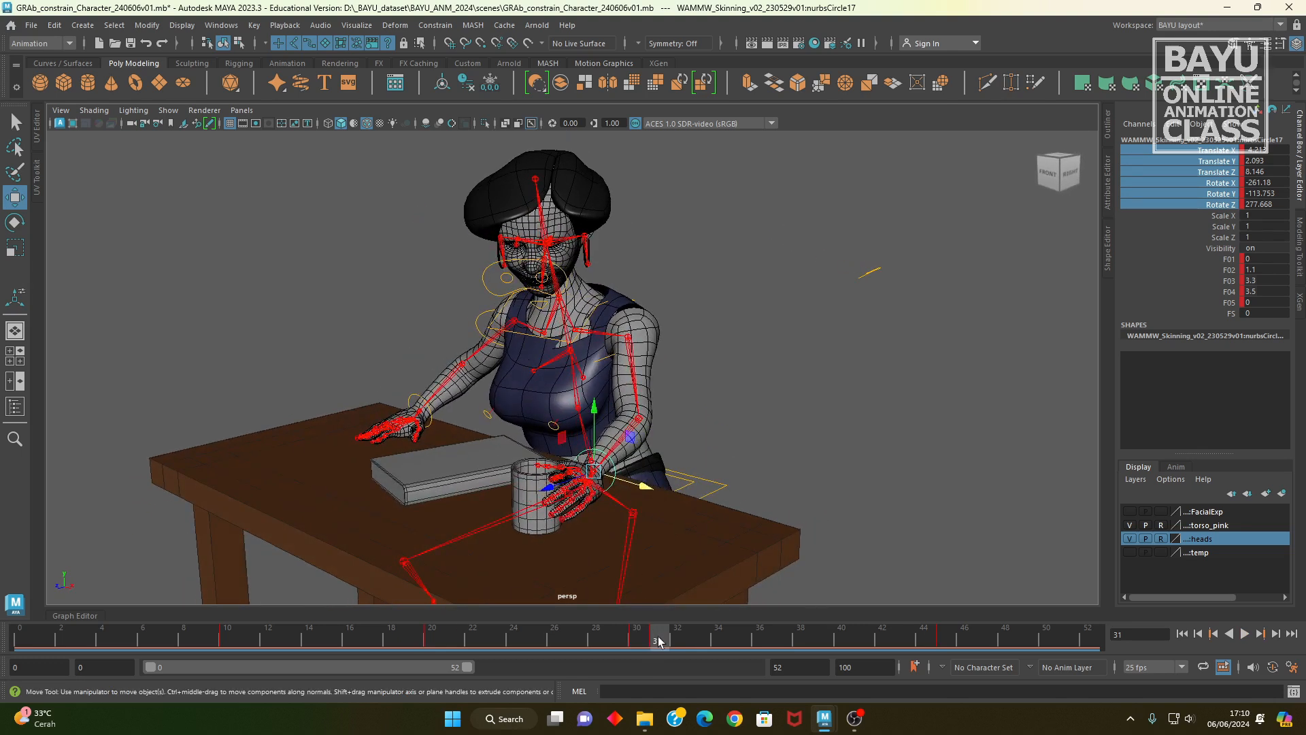
pyautogui.keyDown('alt'); pyautogui.moveTo(556, 473); pyautogui.dragTo(557, 322); pyautogui.keyUp('alt')
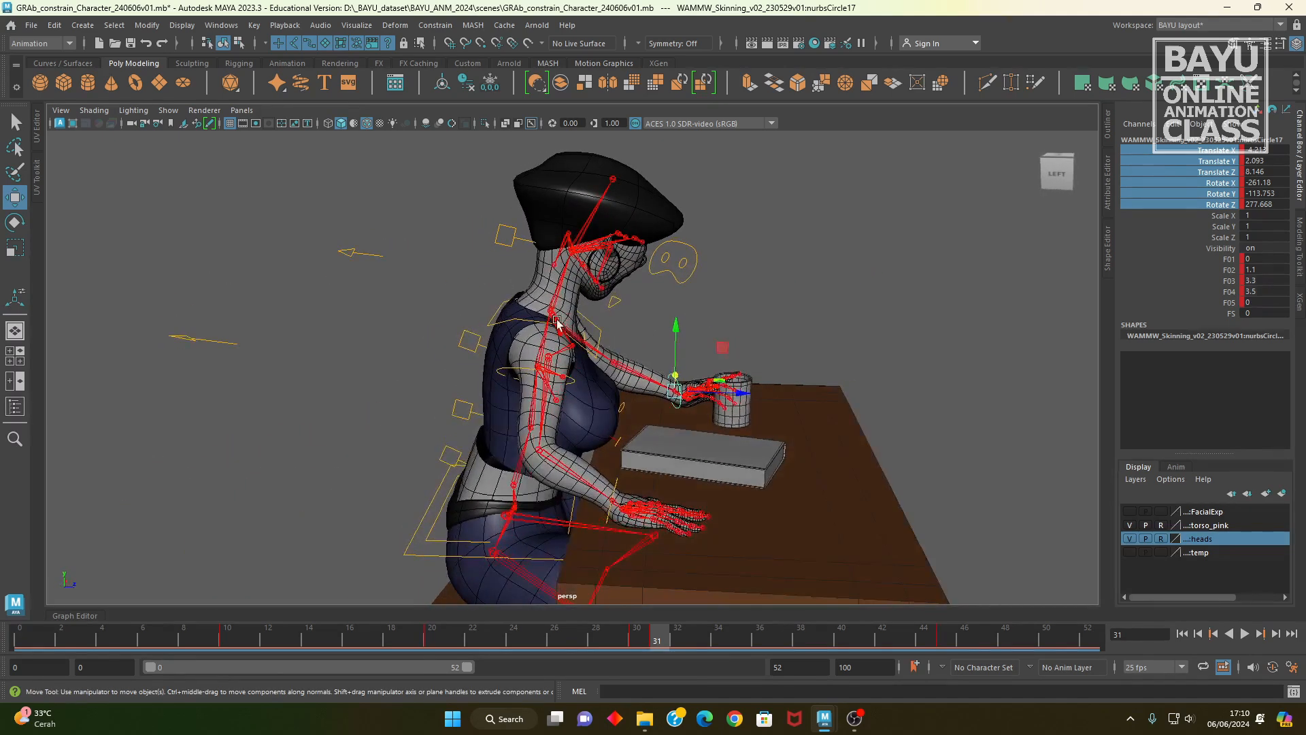
pyautogui.click(503, 224)
pyautogui.keyDown('alt'); pyautogui.moveTo(503, 224); pyautogui.dragTo(451, 373); pyautogui.keyUp('alt')
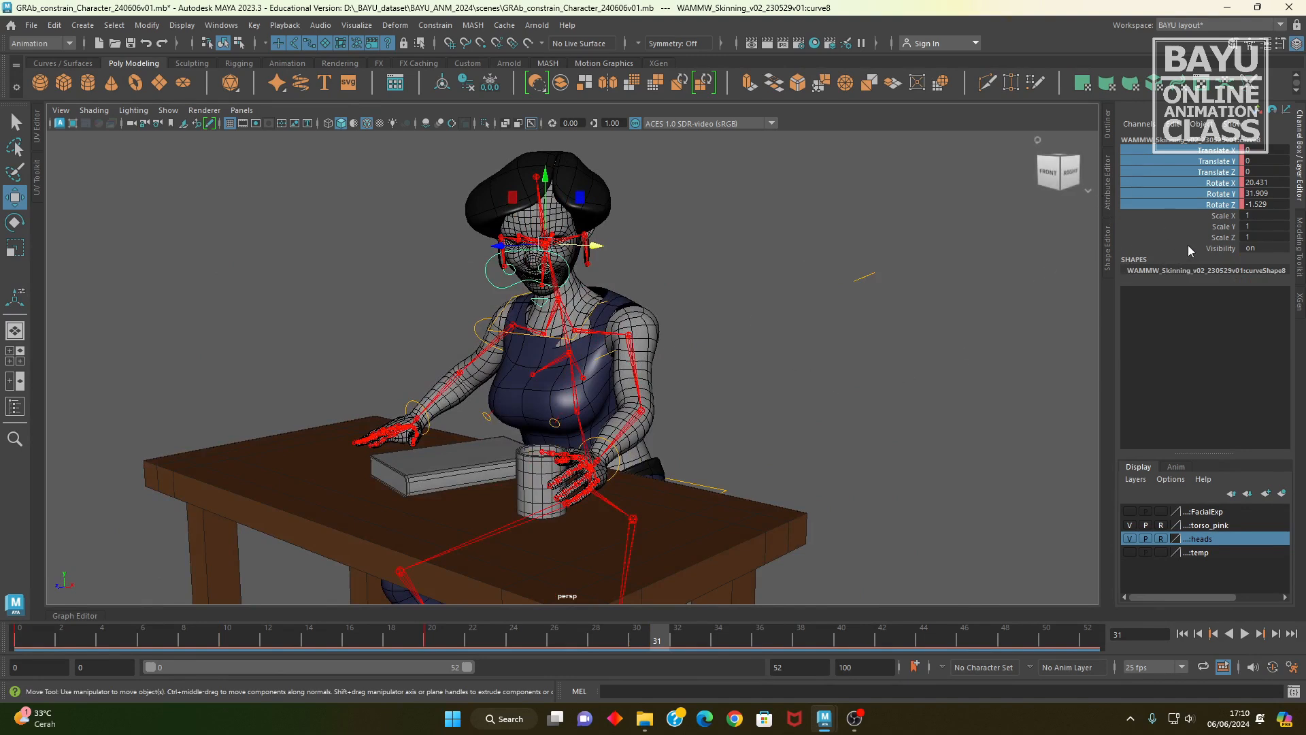
pyautogui.rightClick(1193, 183)
pyautogui.click(1194, 209)
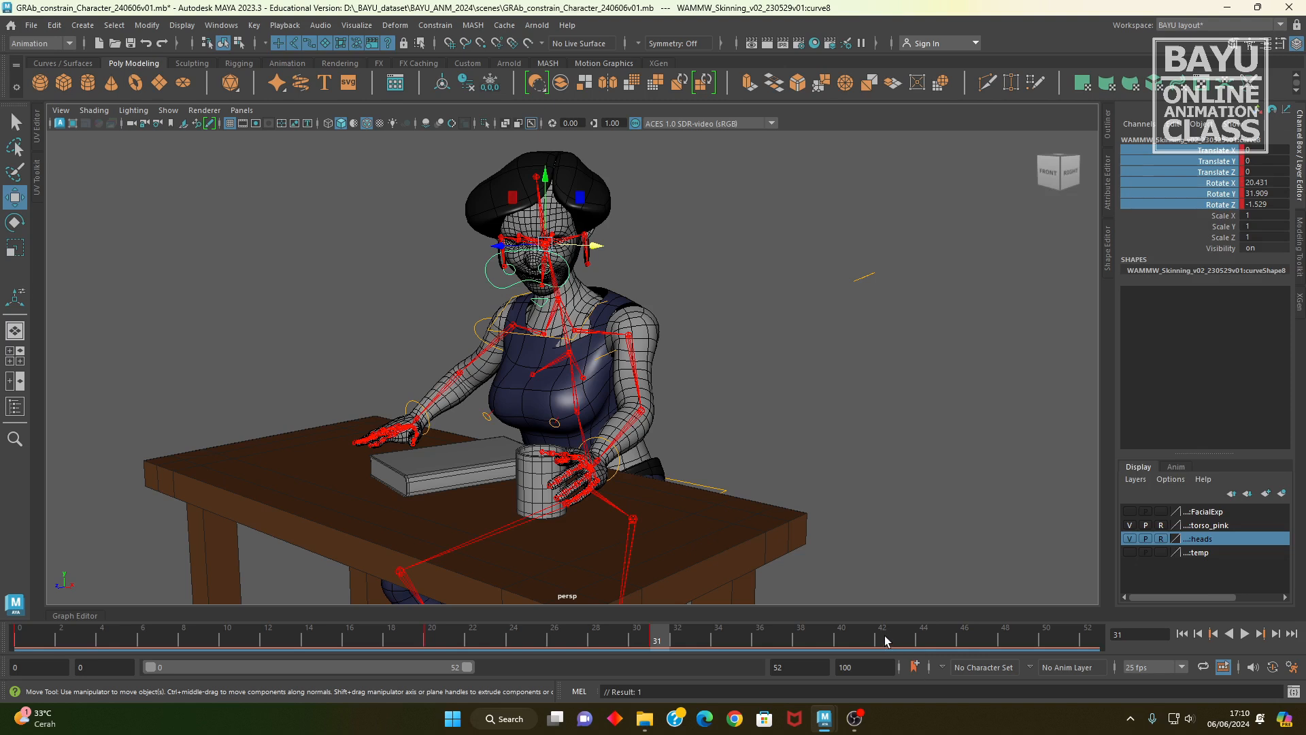
# Step: At frame 45, rotate the head control to about 32.7, 6.6, 3.3 toward the cup, key its channels and play back the animation
pyautogui.moveTo(872, 647); pyautogui.dragTo(944, 645)
pyautogui.keyDown('alt'); pyautogui.moveTo(687, 493); pyautogui.dragTo(582, 427); pyautogui.keyUp('alt')
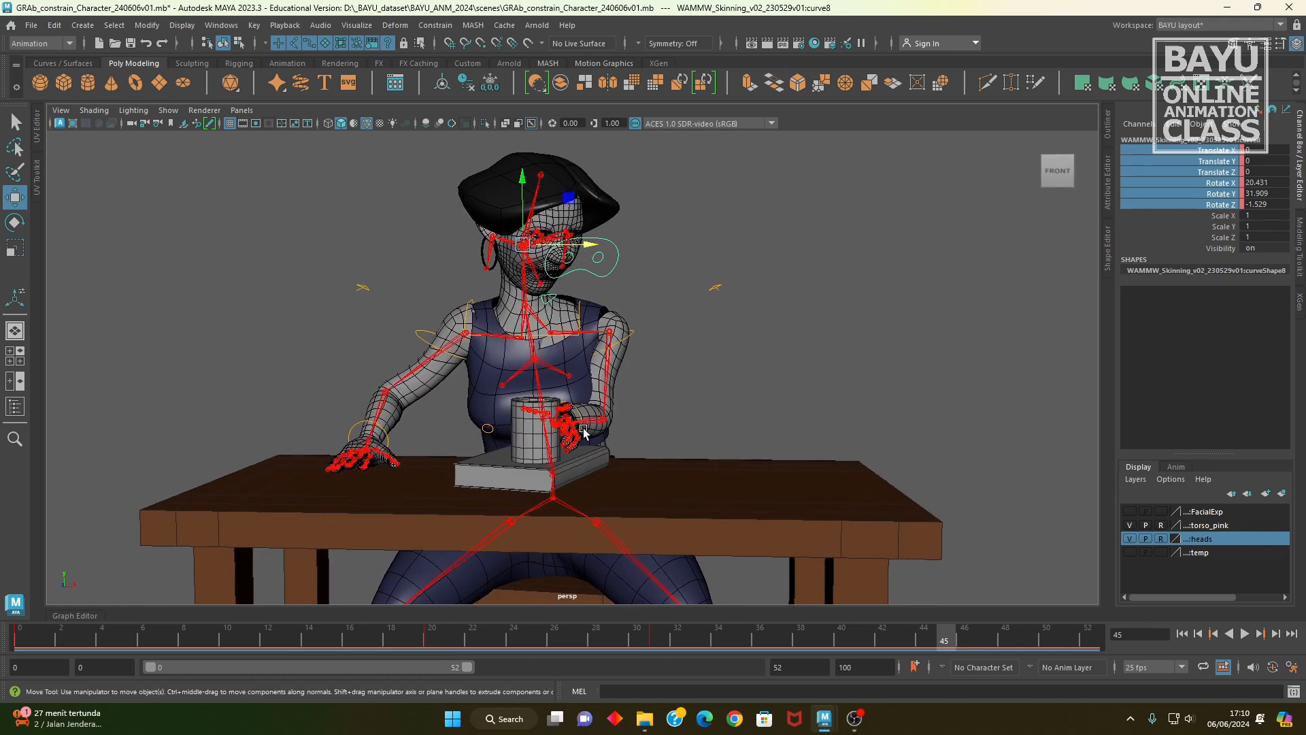
pyautogui.press('e')
pyautogui.keyDown('alt'); pyautogui.moveTo(570, 337); pyautogui.dragTo(512, 238); pyautogui.keyUp('alt')
pyautogui.keyDown('alt'); pyautogui.moveTo(538, 283); pyautogui.dragTo(957, 301); pyautogui.keyUp('alt')
pyautogui.rightClick(1204, 186)
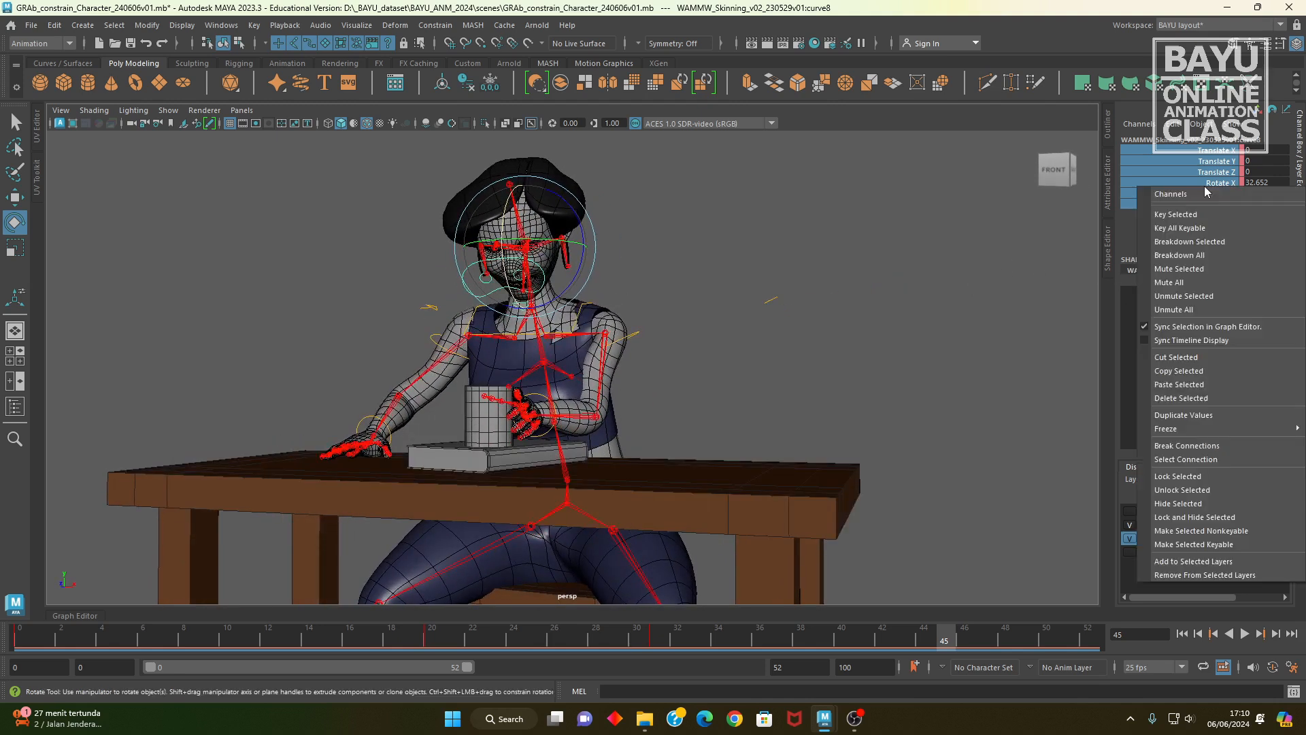
pyautogui.click(1201, 211)
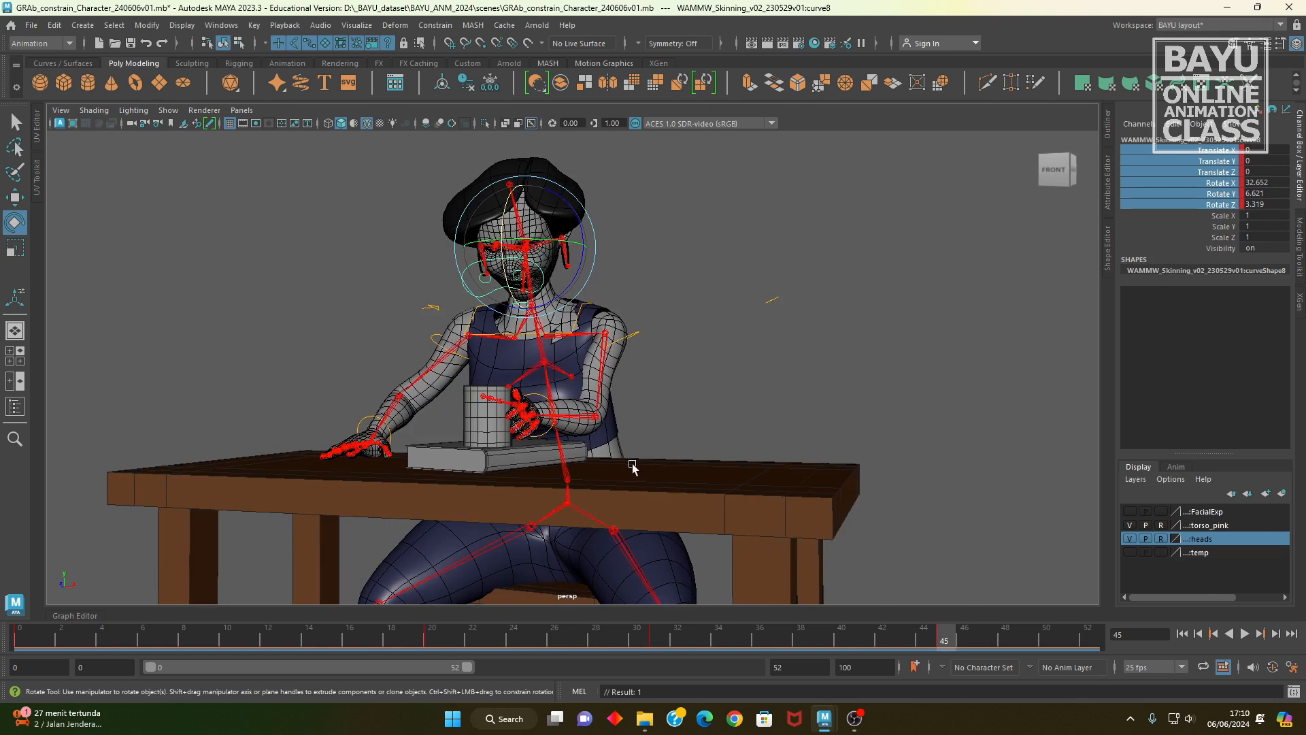
pyautogui.keyDown('alt'); pyautogui.moveTo(629, 467); pyautogui.dragTo(646, 599); pyautogui.keyUp('alt')
pyautogui.hotkey('alt', 'v')
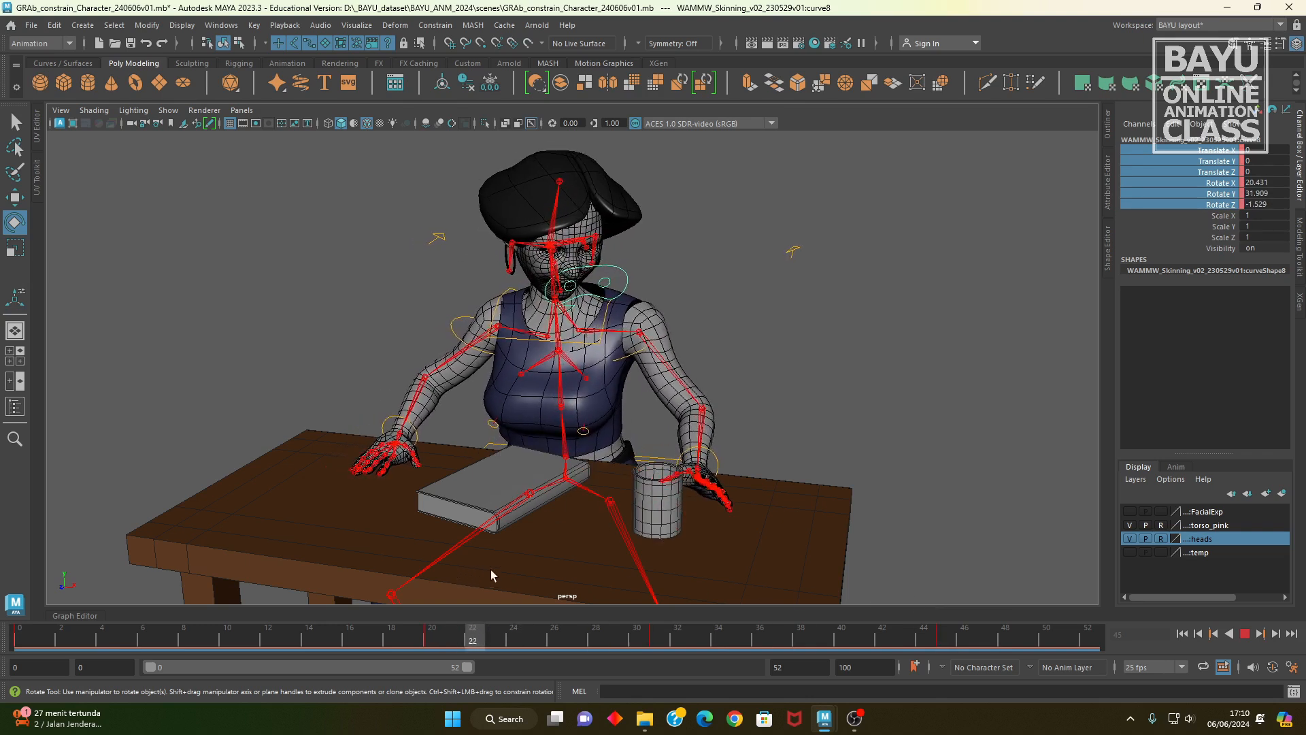
pyautogui.moveTo(1013, 609); pyautogui.dragTo(747, 613)
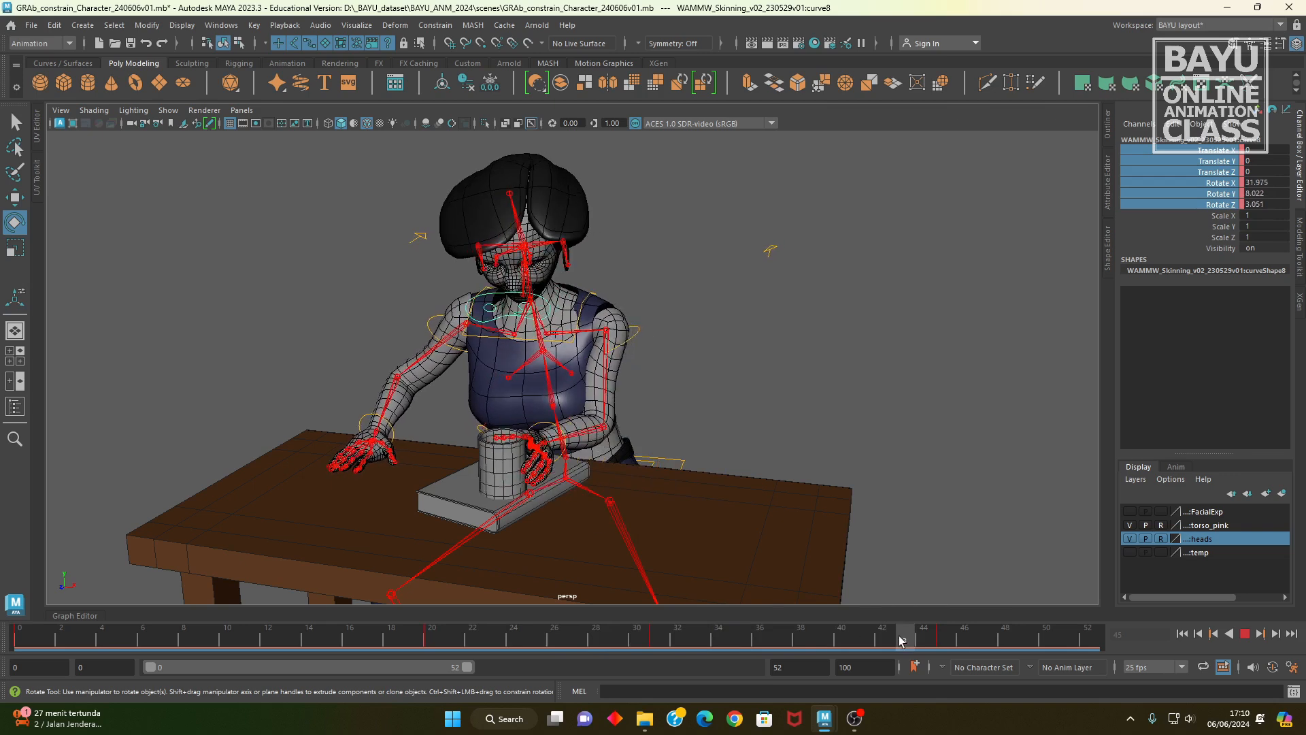
# Step: Select the free hand's wrist control and key its translate and rotate channels at frame 31
pyautogui.moveTo(971, 657); pyautogui.dragTo(940, 652)
pyautogui.keyDown('alt'); pyautogui.moveTo(436, 449); pyautogui.dragTo(597, 495); pyautogui.keyUp('alt')
pyautogui.click(416, 480)
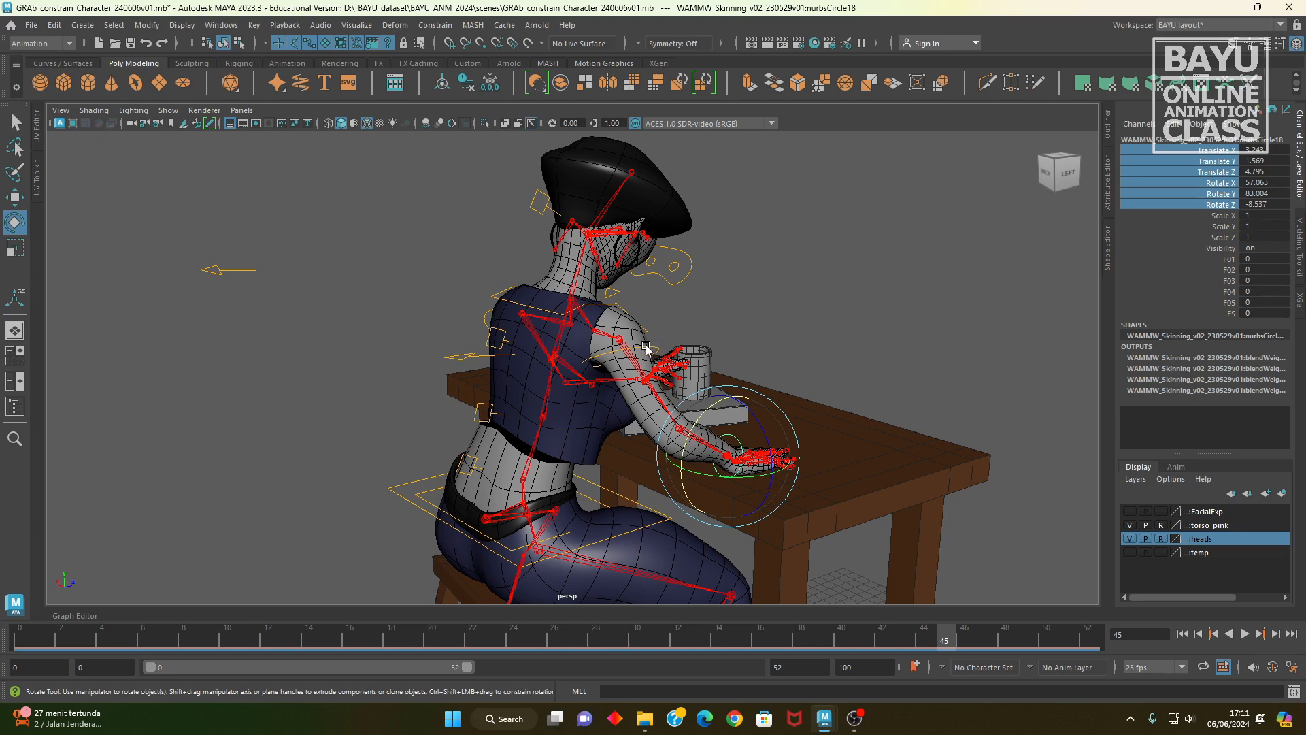
pyautogui.moveTo(631, 522)
pyautogui.keyDown('alt'); pyautogui.mouseDown()
pyautogui.moveTo(688, 537)
pyautogui.moveTo(487, 534)
pyautogui.moveTo(610, 538)
pyautogui.mouseUp(); pyautogui.keyUp('alt')
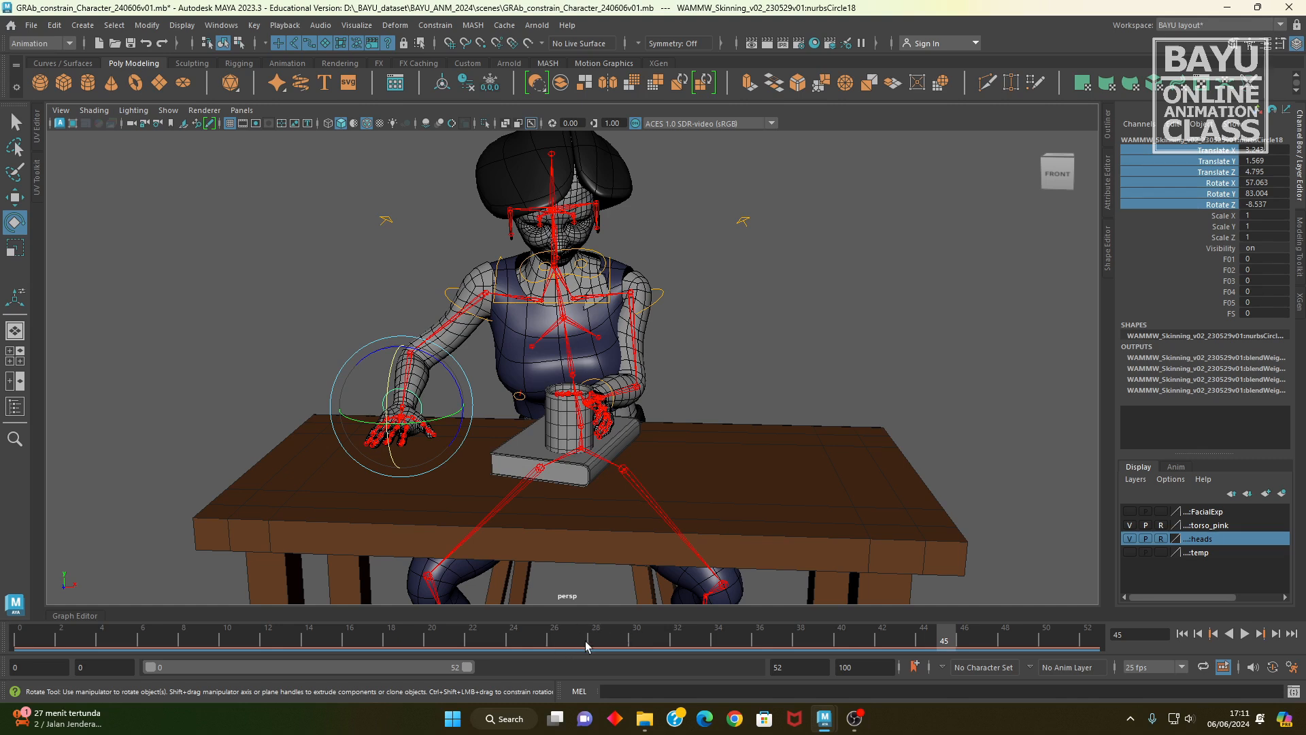
pyautogui.moveTo(646, 642); pyautogui.dragTo(655, 646)
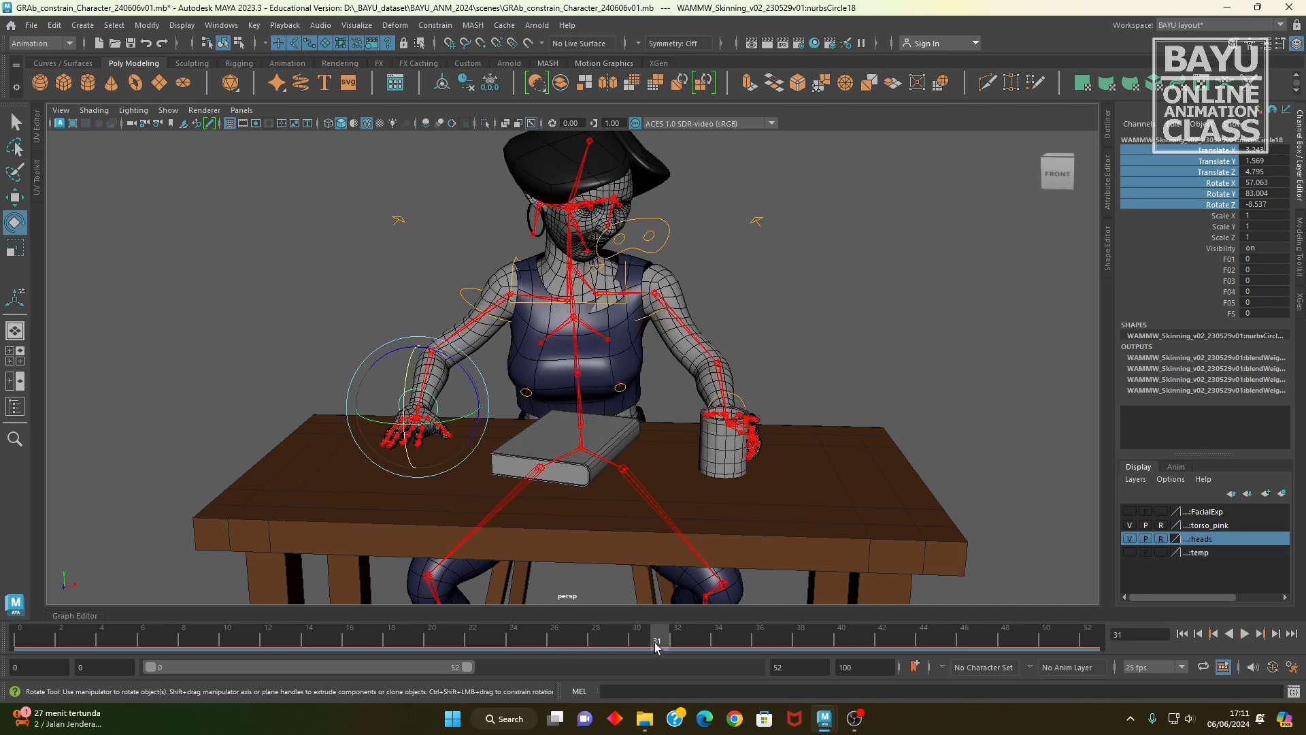
pyautogui.rightClick(1213, 195)
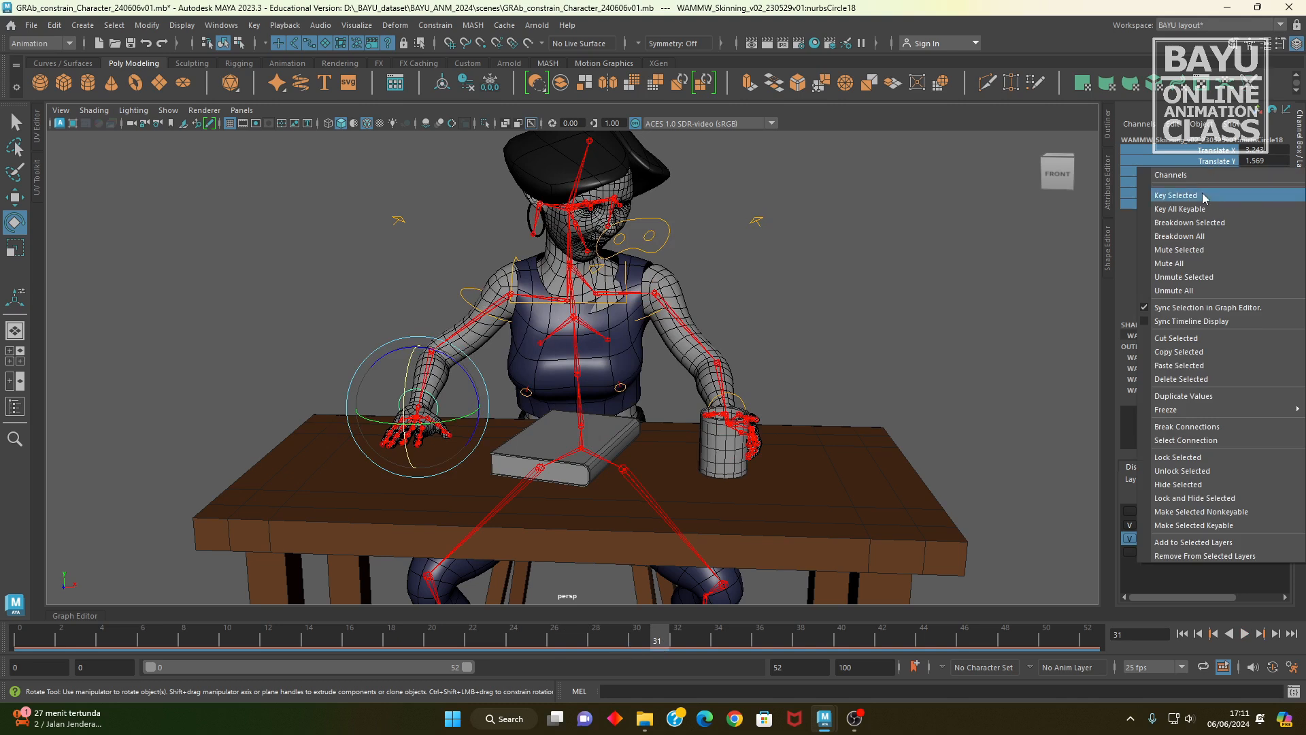
pyautogui.click(1197, 185)
# Step: Play back the animation, then at frame 45 move the free hand's wrist control toward the book and key its translate and rotate channels
pyautogui.hotkey('alt', 'v')
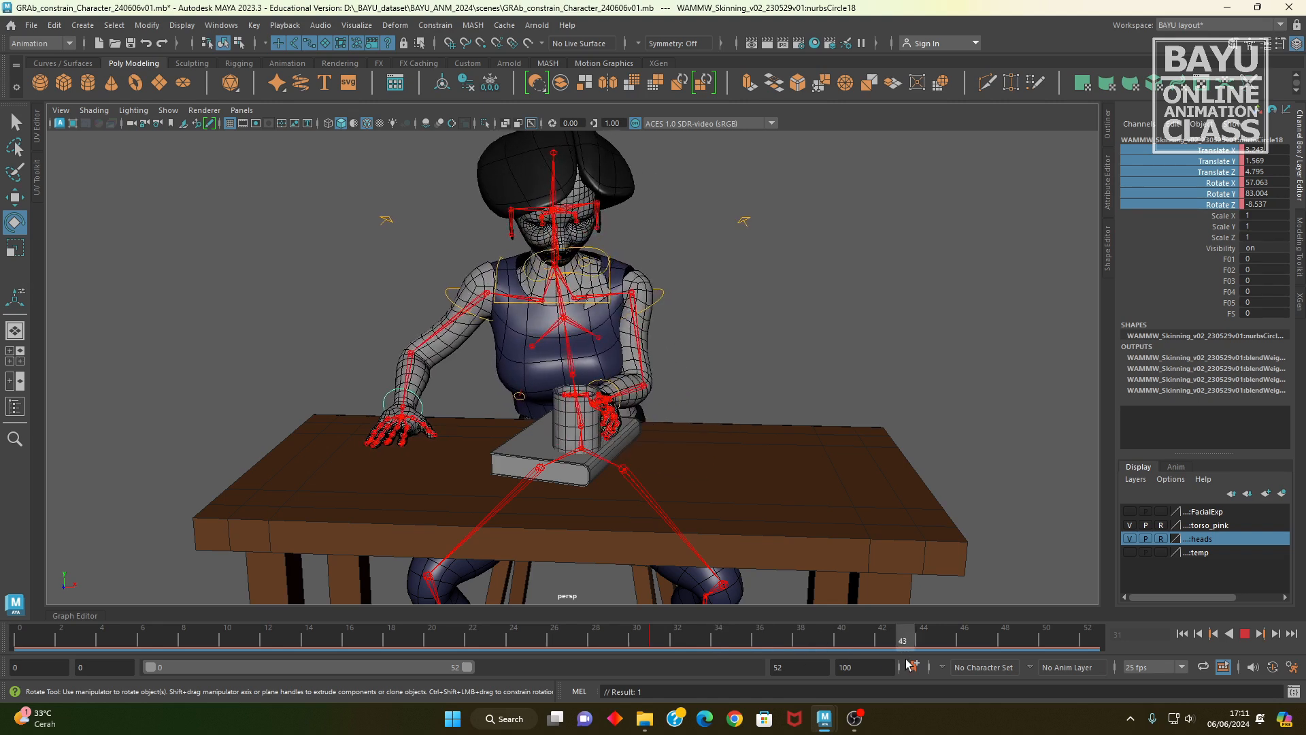
pyautogui.hotkey('alt', 'v')
pyautogui.keyDown('alt'); pyautogui.moveTo(578, 507); pyautogui.dragTo(552, 500); pyautogui.keyUp('alt')
pyautogui.press('w')
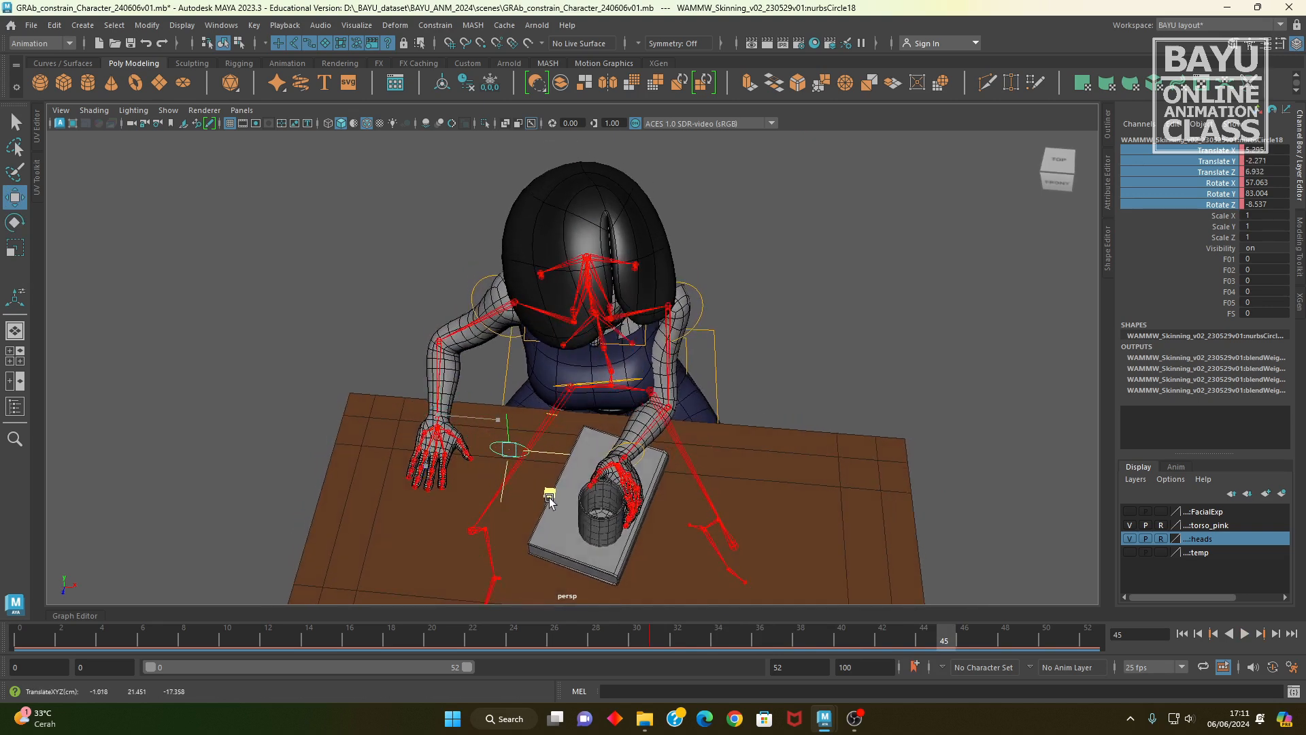
pyautogui.rightClick(1193, 178)
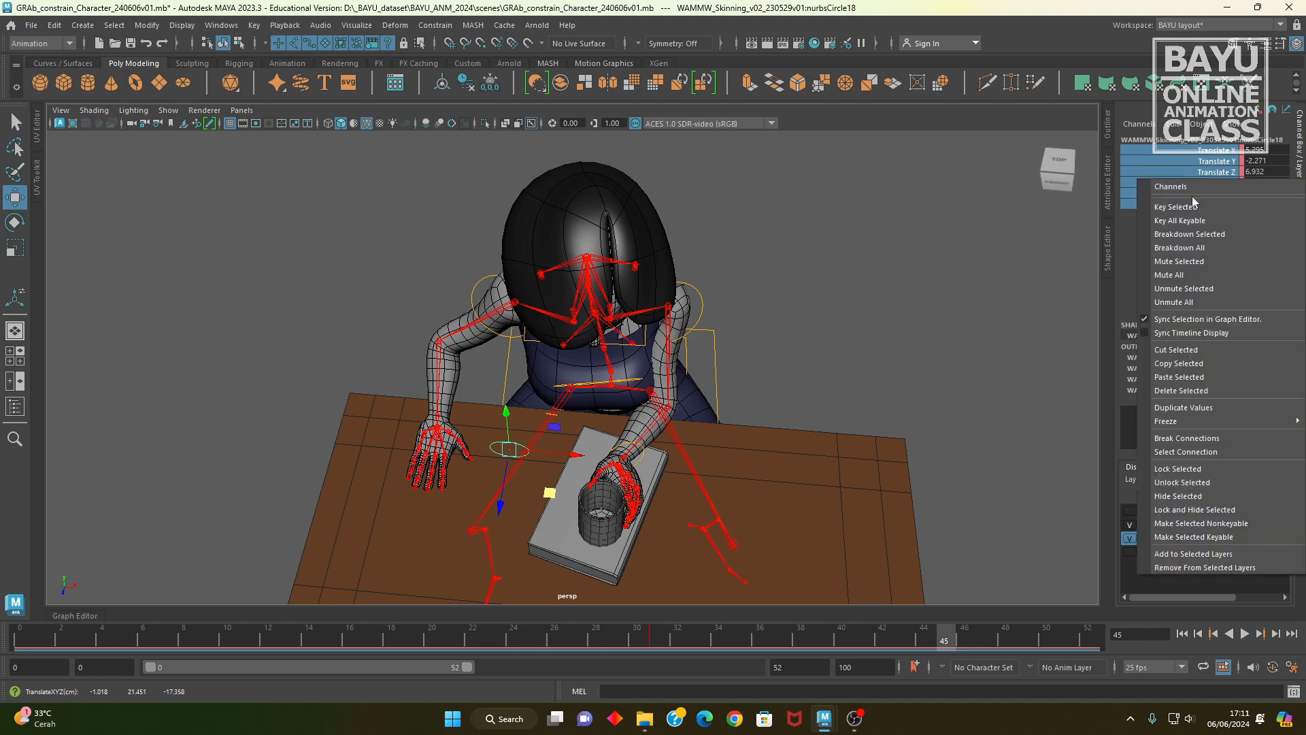
pyautogui.click(1189, 210)
# Step: Rotate the free hand's wrist control to about 168.6, 68.9, 115.3, place the hand beside the book, key it at frame 45 and review the motion
pyautogui.keyDown('alt'); pyautogui.moveTo(598, 478); pyautogui.dragTo(592, 441); pyautogui.keyUp('alt')
pyautogui.press('e')
pyautogui.moveTo(534, 387); pyautogui.dragTo(595, 493)
pyautogui.press('w')
pyautogui.moveTo(596, 493); pyautogui.dragTo(604, 500, button='middle')
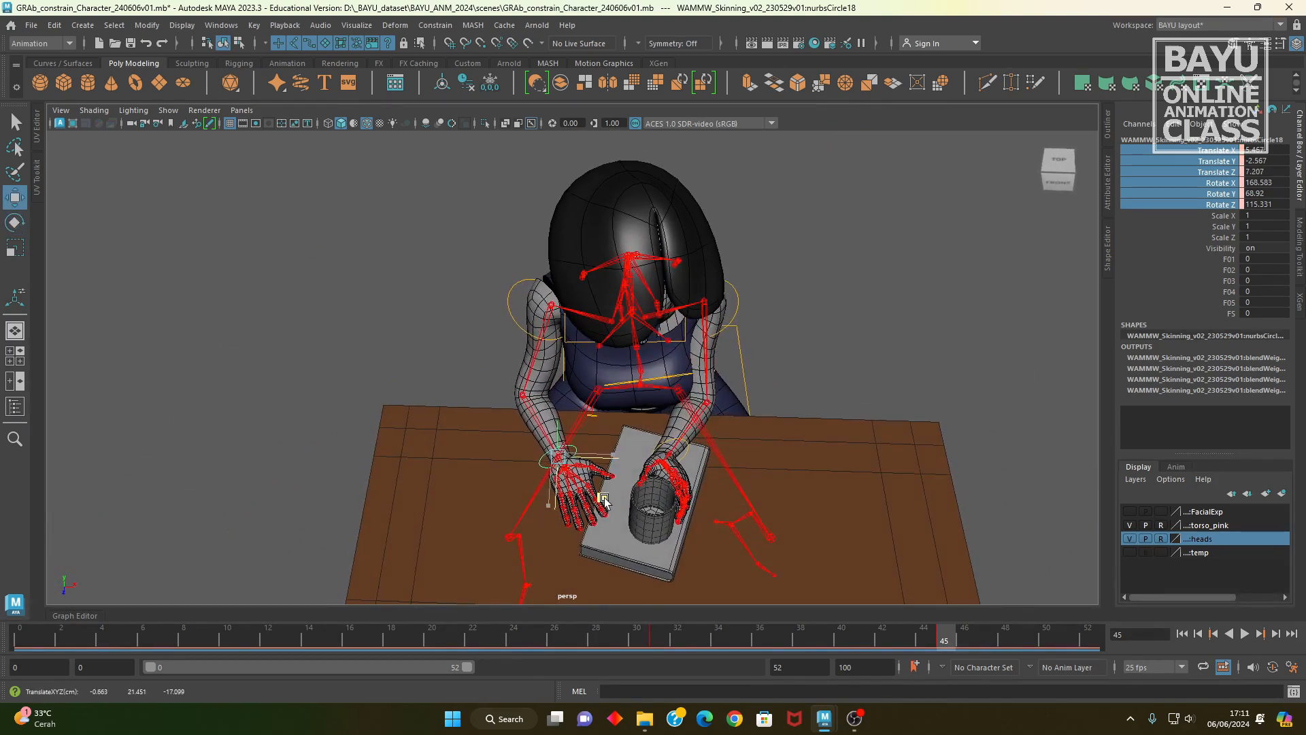
pyautogui.rightClick(1236, 188)
pyautogui.click(1202, 201)
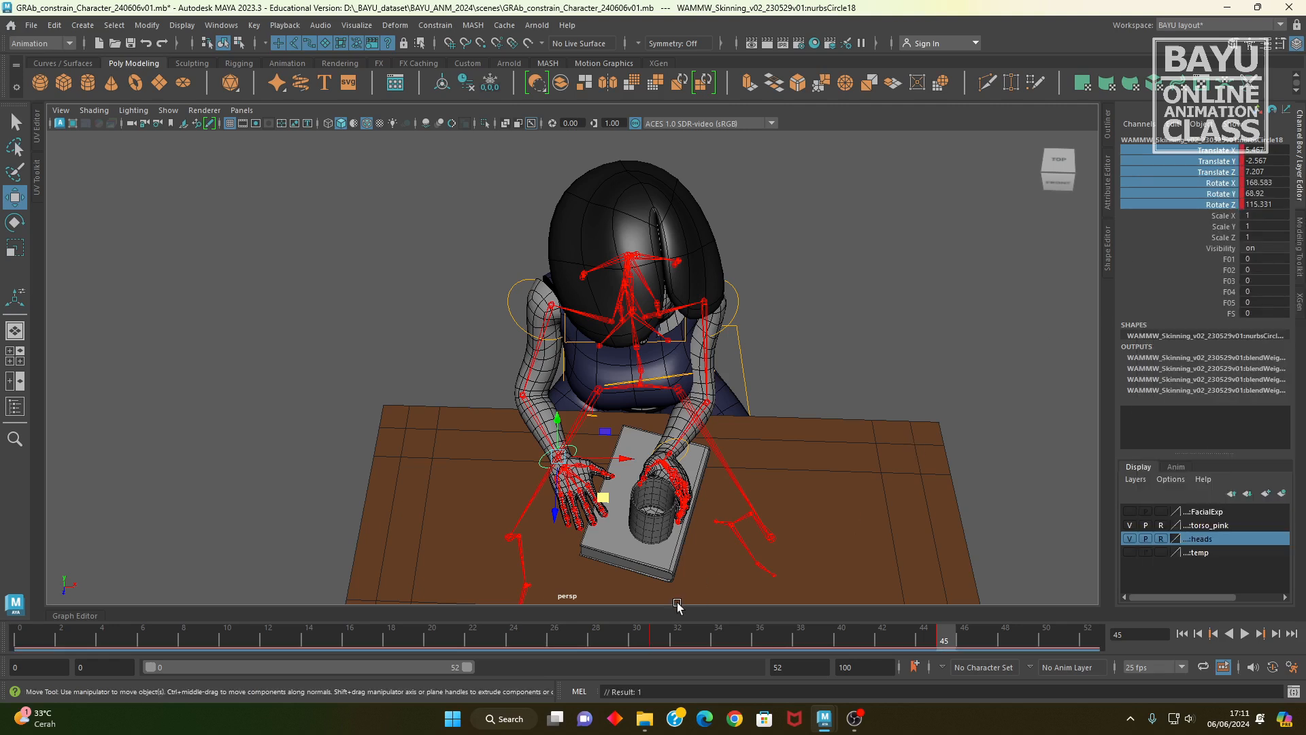
pyautogui.hotkey('alt', 'v')
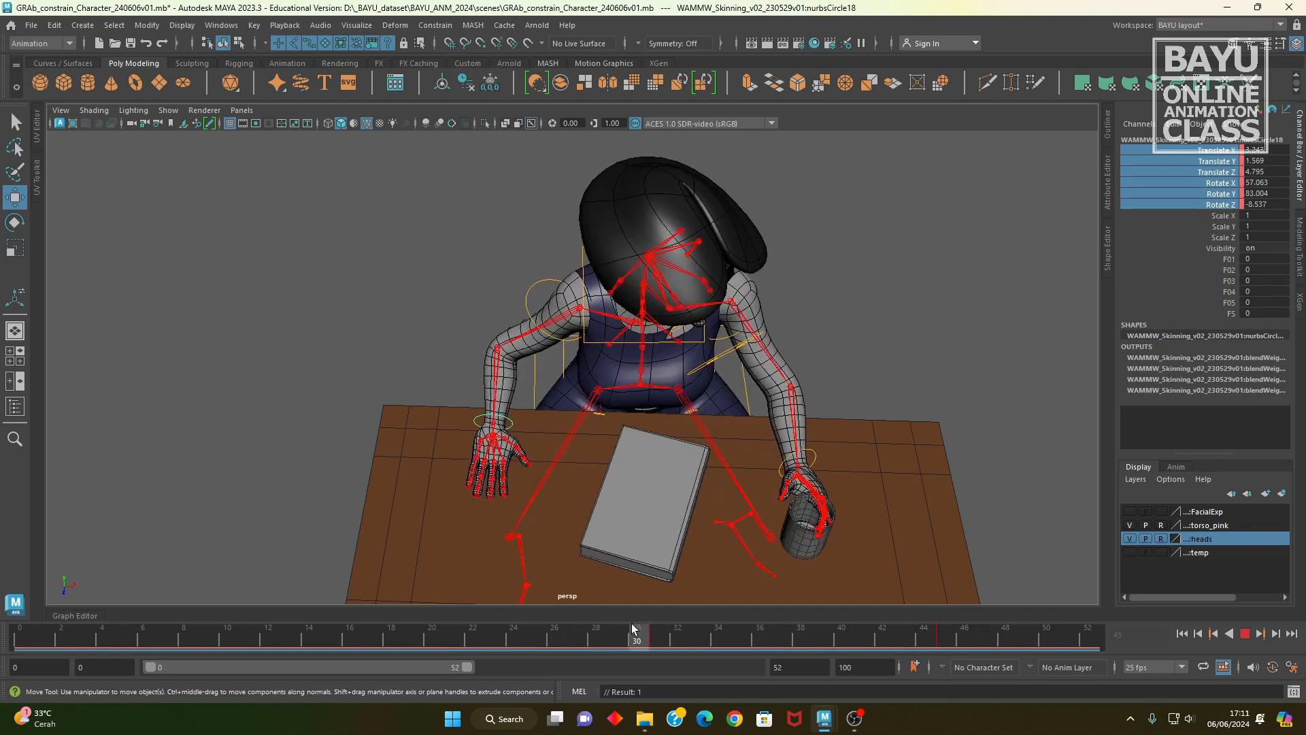
pyautogui.moveTo(613, 635); pyautogui.dragTo(659, 648)
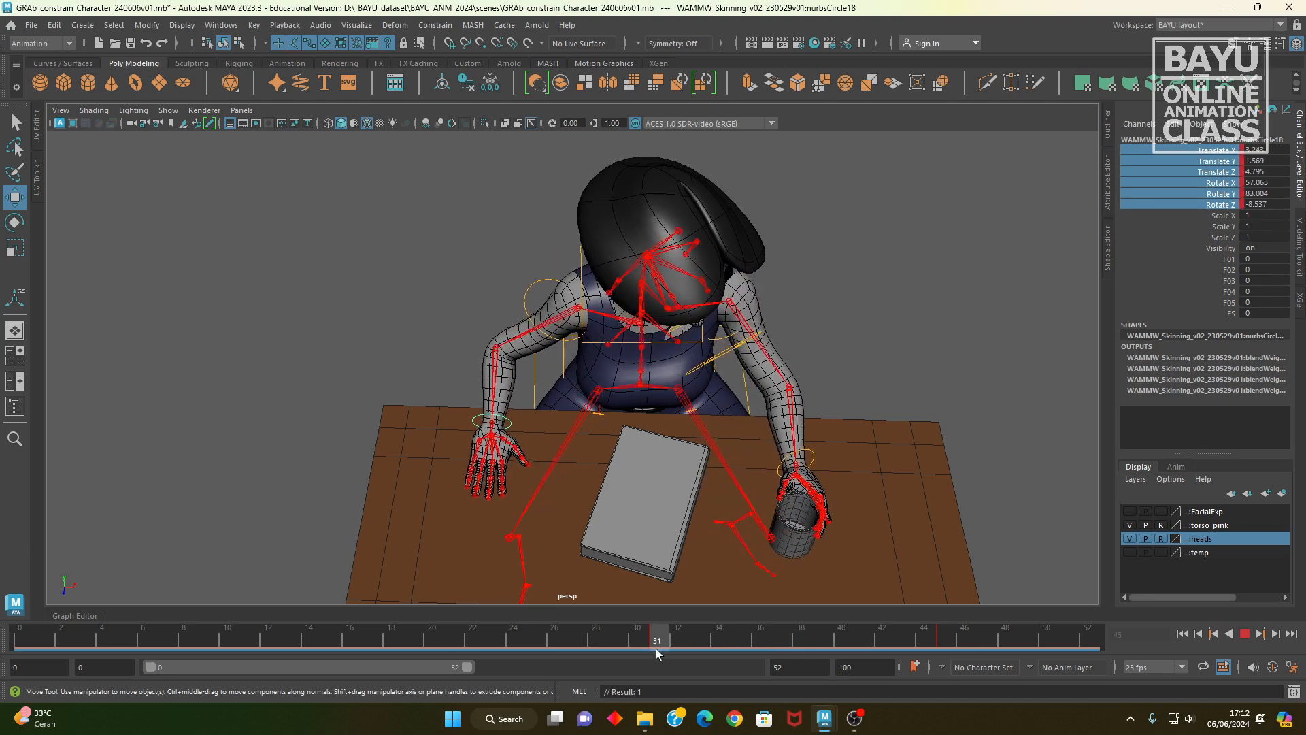
# Step: At frame 0, move the free hand's wrist control outward, rotate it to about 149.7, 79.1, 82.0, and key its translate and rotate channels
pyautogui.moveTo(656, 647); pyautogui.dragTo(4, 643)
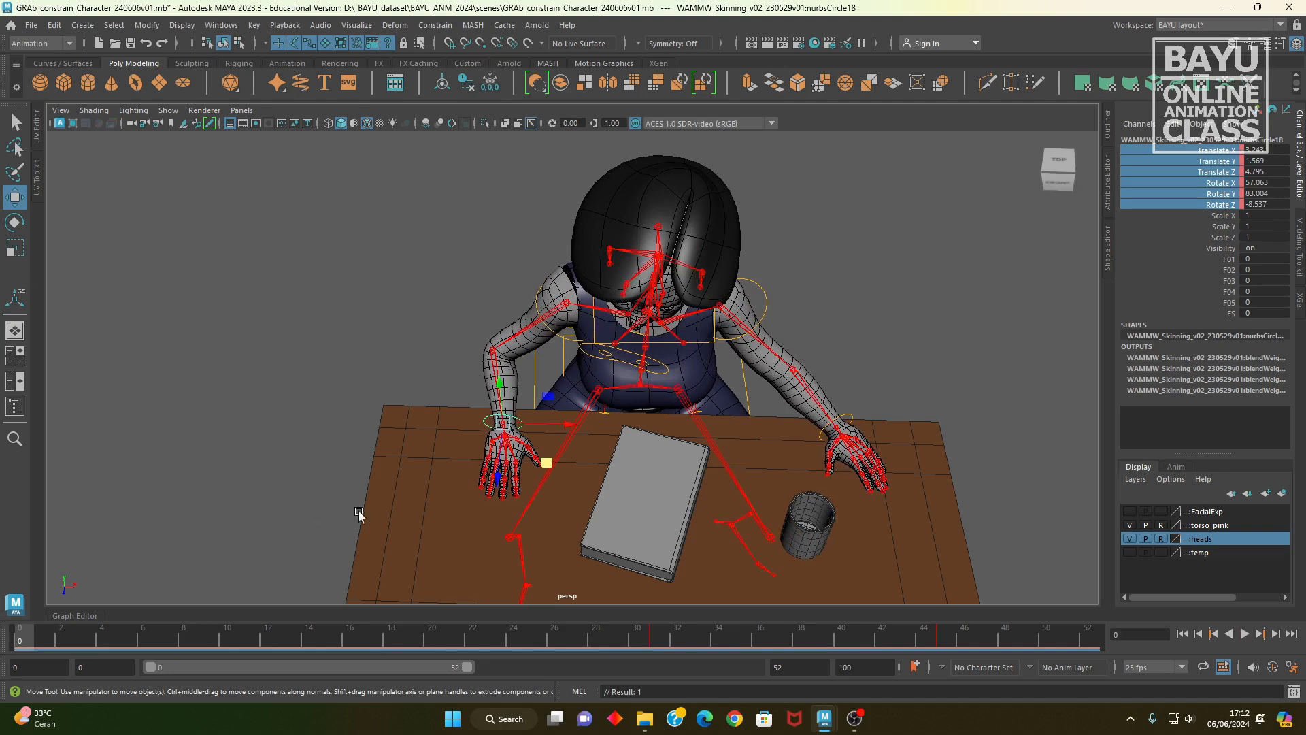
pyautogui.moveTo(564, 427); pyautogui.dragTo(544, 427)
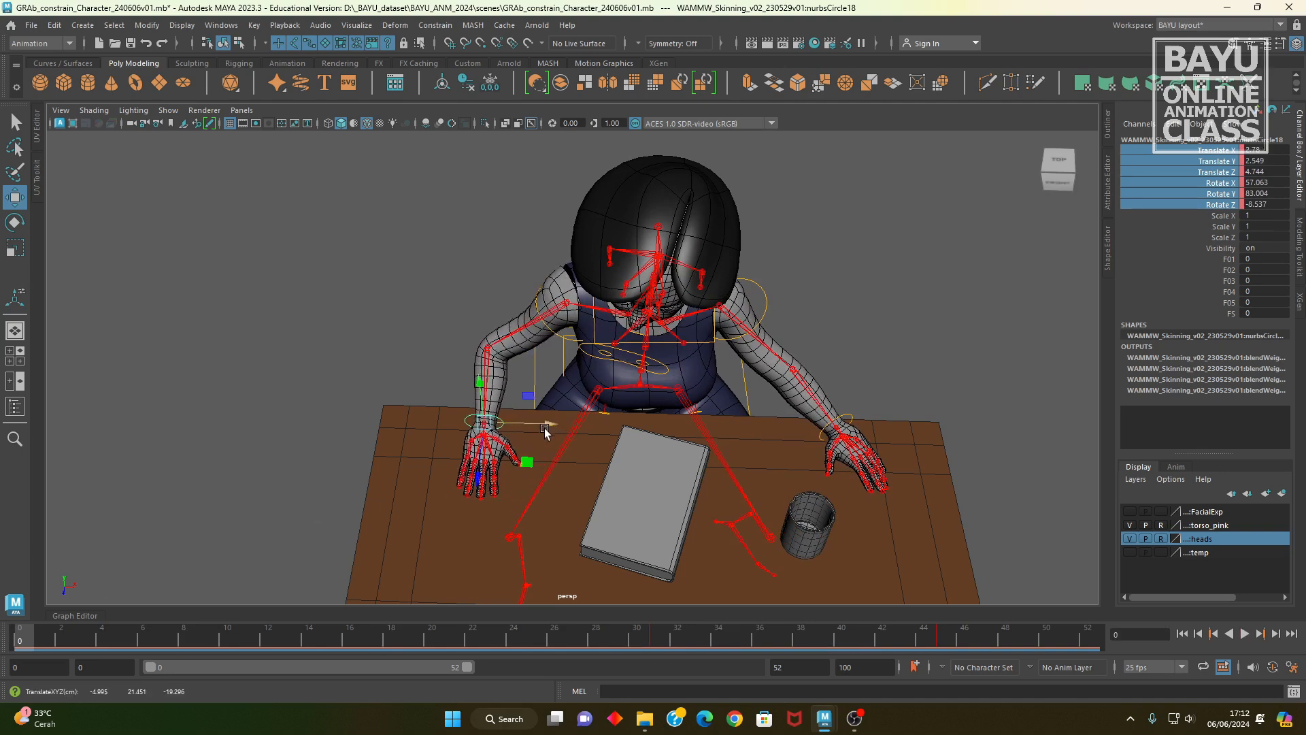
pyautogui.press('e')
pyautogui.moveTo(528, 455)
pyautogui.mouseDown()
pyautogui.moveTo(528, 442)
pyautogui.moveTo(537, 454)
pyautogui.mouseUp()
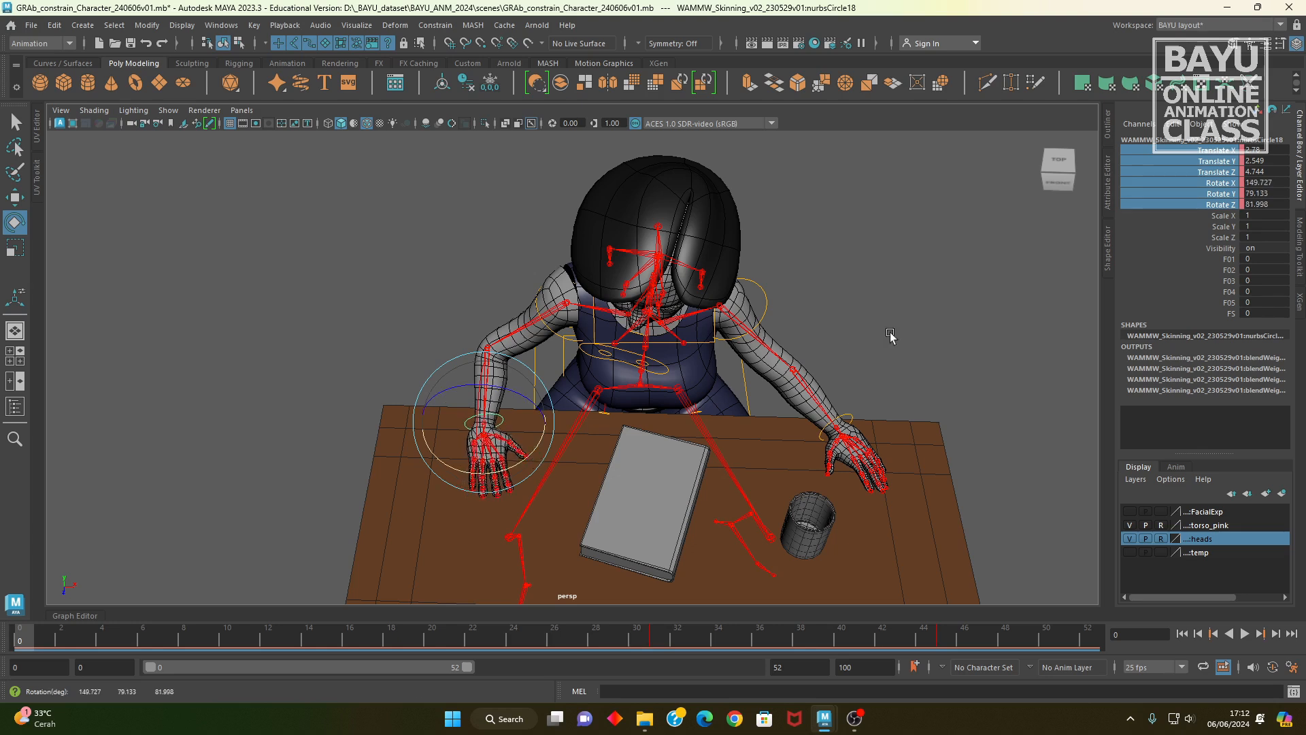
pyautogui.rightClick(1193, 187)
pyautogui.click(1176, 215)
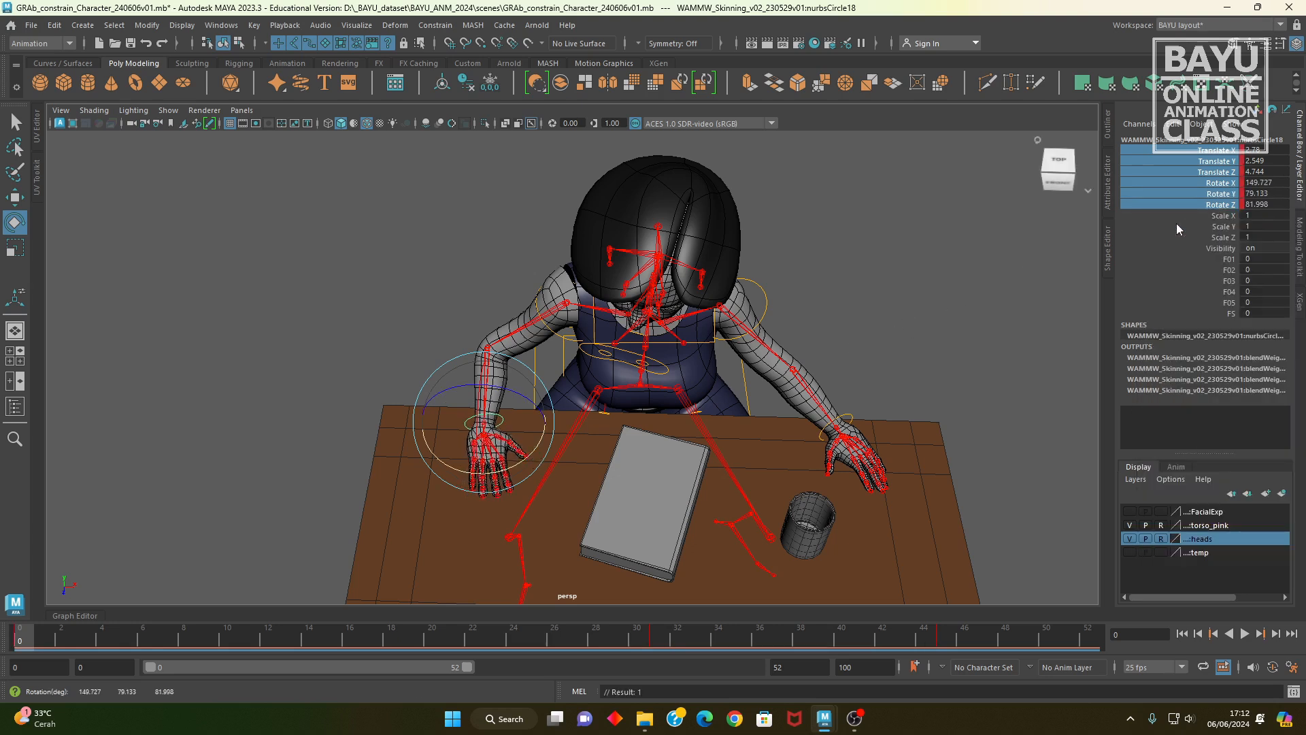
# Step: Scrub and play back the cup-grabbing animation from several angles, examining both hands' motion, the grab at frame 31 and the placement on the book
pyautogui.moveTo(36, 631); pyautogui.dragTo(740, 563)
pyautogui.keyDown('alt'); pyautogui.moveTo(690, 542); pyautogui.dragTo(584, 510); pyautogui.keyUp('alt')
pyautogui.hotkey('alt', 'v')
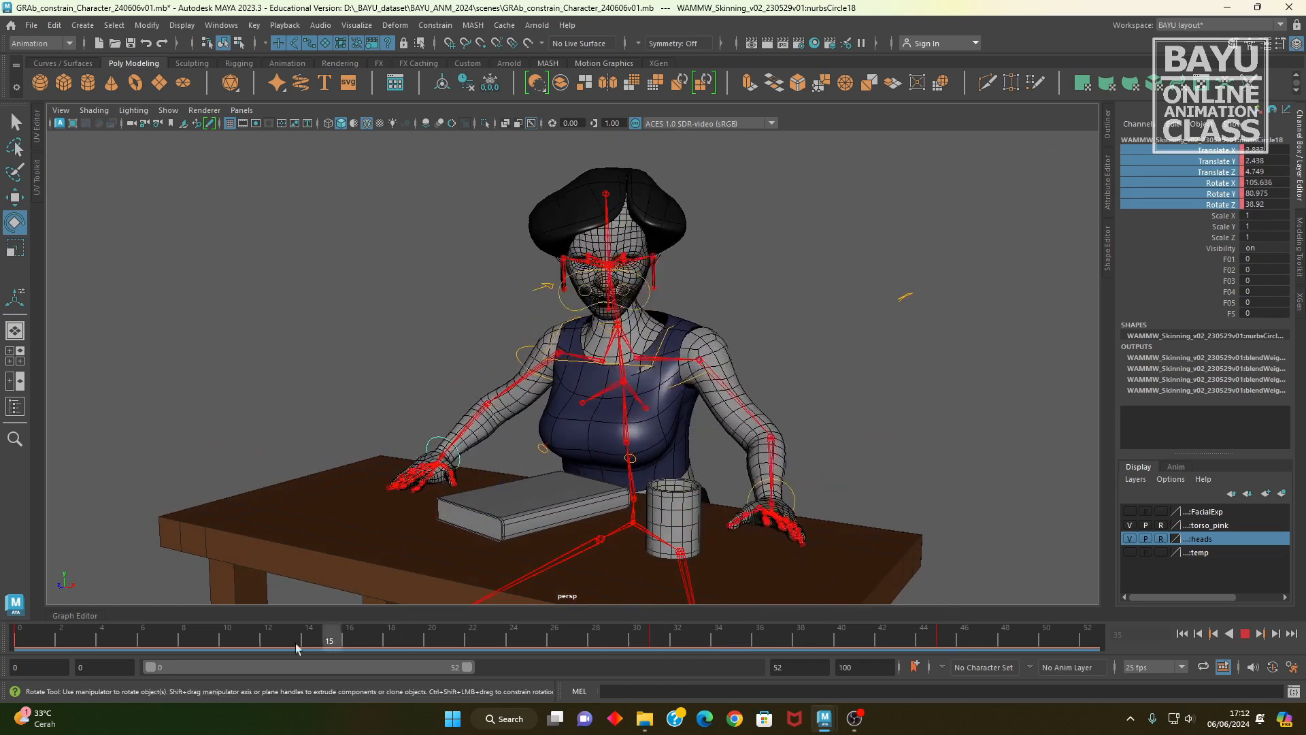
pyautogui.moveTo(287, 668); pyautogui.dragTo(1, 639)
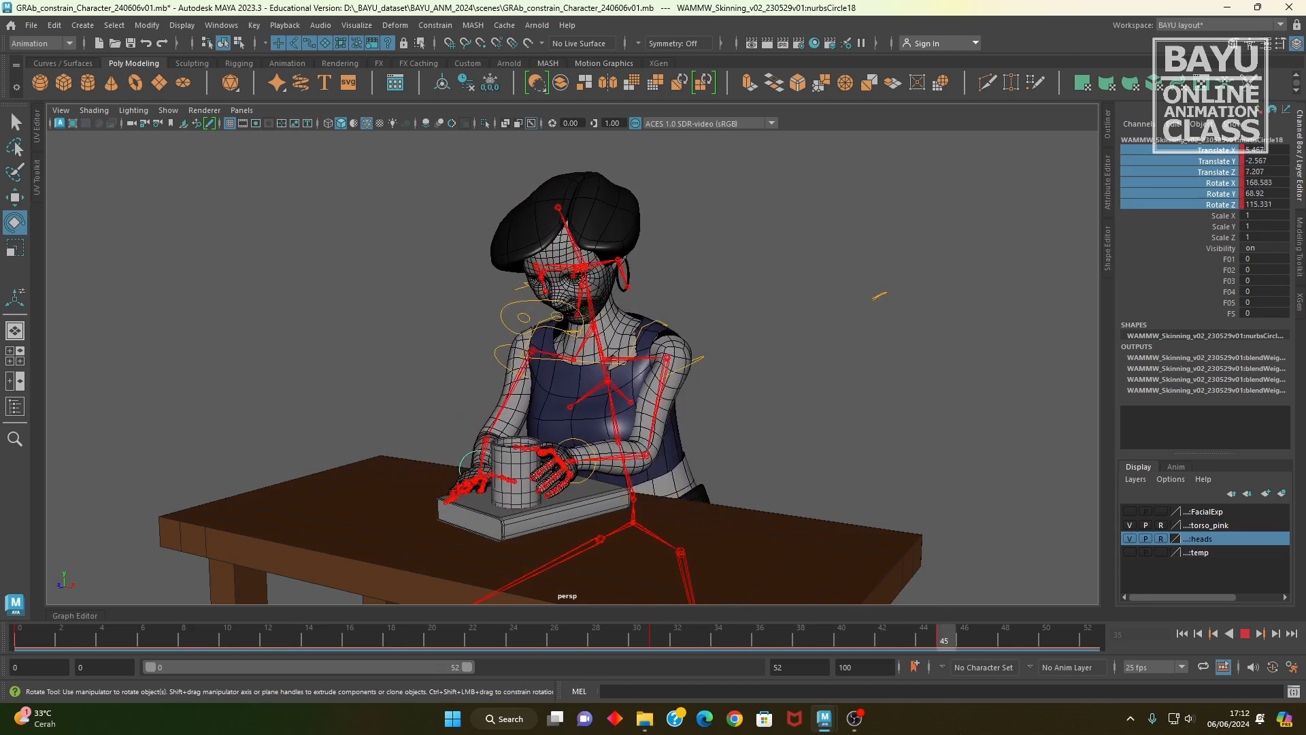
pyautogui.moveTo(974, 733); pyautogui.dragTo(917, 714)
pyautogui.keyDown('alt'); pyautogui.moveTo(634, 540); pyautogui.dragTo(438, 513); pyautogui.keyUp('alt')
pyautogui.press('w')
pyautogui.keyDown('alt'); pyautogui.moveTo(438, 513); pyautogui.dragTo(593, 526, button='right'); pyautogui.keyUp('alt')
pyautogui.keyDown('alt'); pyautogui.moveTo(593, 525); pyautogui.dragTo(670, 521, button='middle'); pyautogui.keyUp('alt')
pyautogui.moveTo(927, 643); pyautogui.dragTo(666, 639)
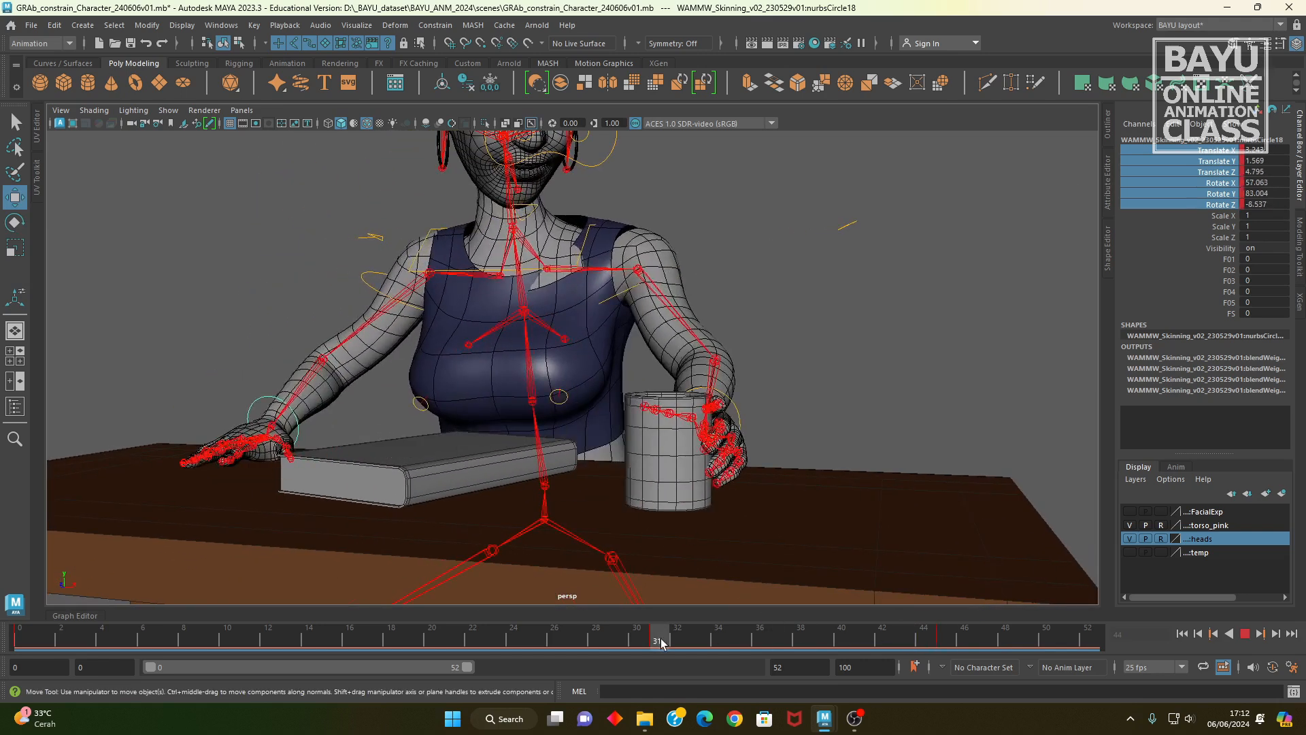
pyautogui.keyDown('alt'); pyautogui.moveTo(553, 494); pyautogui.dragTo(582, 493); pyautogui.keyUp('alt')
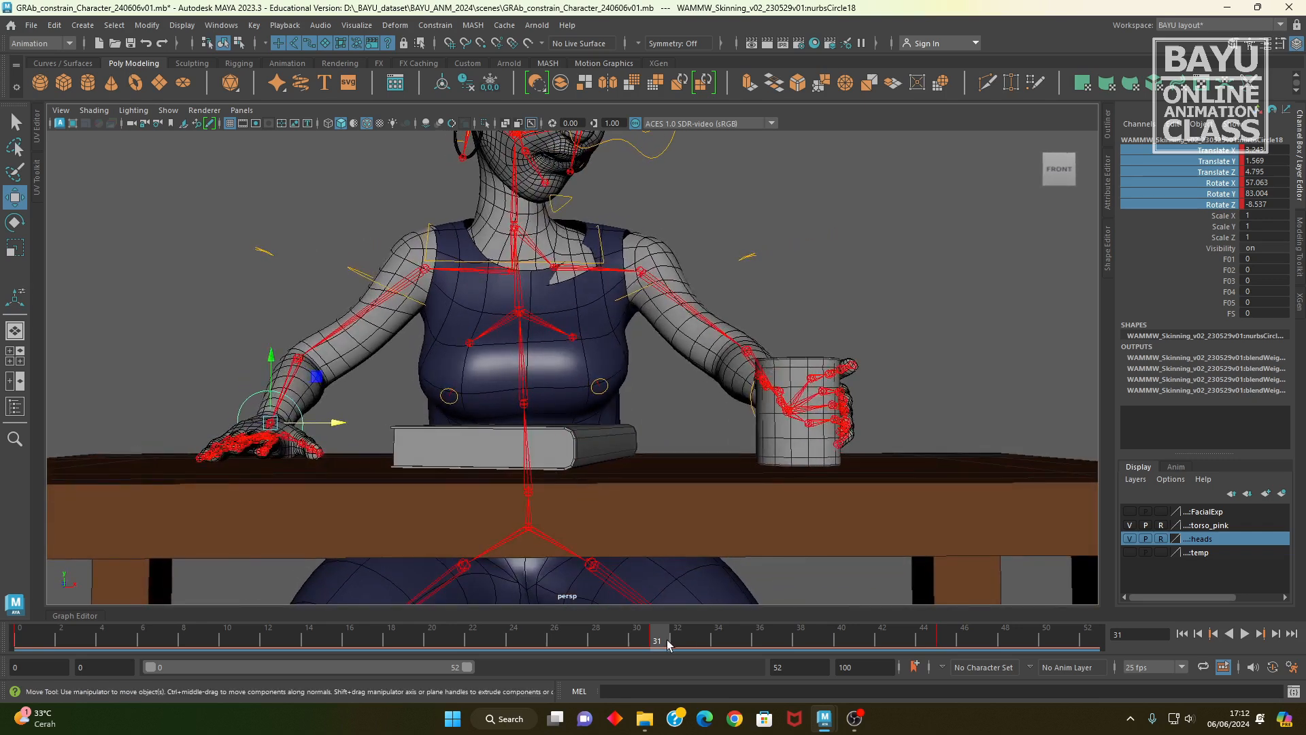
pyautogui.hotkey('alt', 'v')
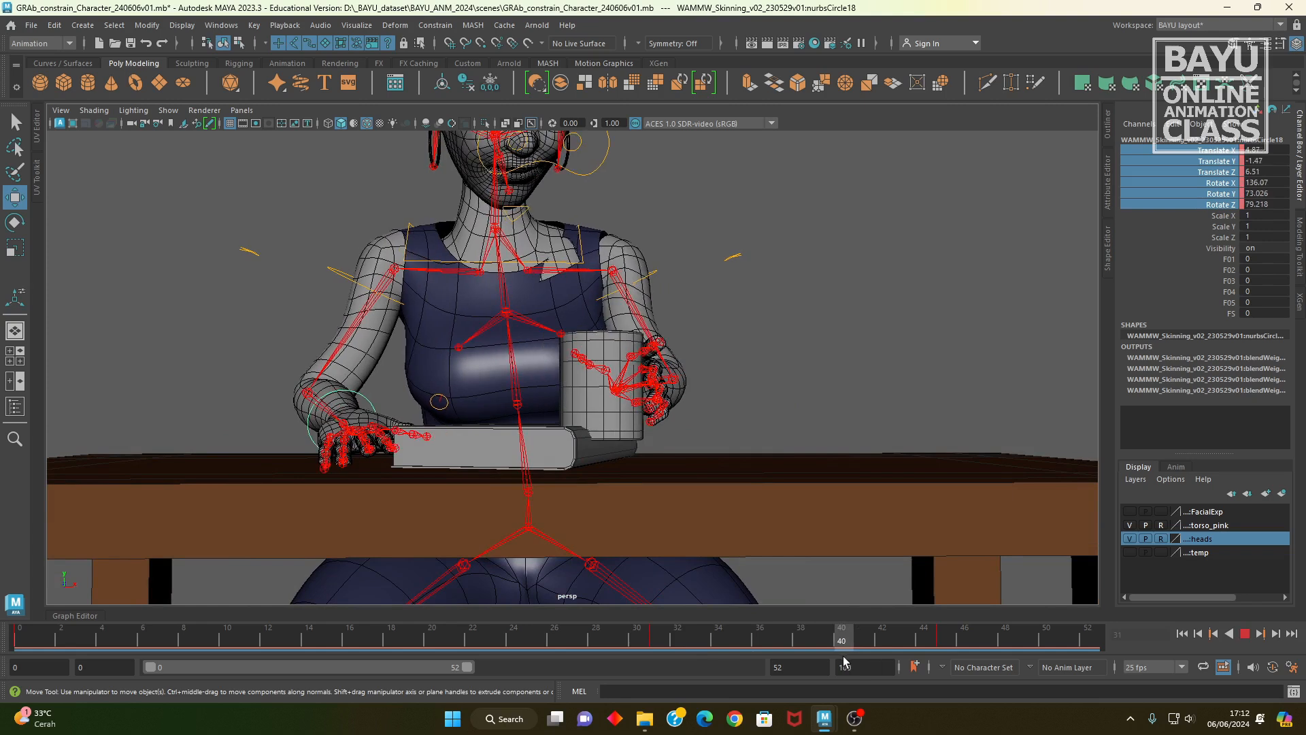
# Step: At frame 40, raise the cup-holding hand's wrist control, rotate it to about -278.3, -120.3, 292.5, key its translate and rotate channels, and review the motion
pyautogui.hotkey('alt', 'v')
pyautogui.keyDown('alt'); pyautogui.moveTo(639, 461); pyautogui.dragTo(567, 500); pyautogui.keyUp('alt')
pyautogui.click(500, 408)
pyautogui.moveTo(500, 408)
pyautogui.keyDown('alt'); pyautogui.mouseDown()
pyautogui.moveTo(585, 435)
pyautogui.moveTo(611, 427)
pyautogui.moveTo(500, 434)
pyautogui.mouseUp(); pyautogui.keyUp('alt')
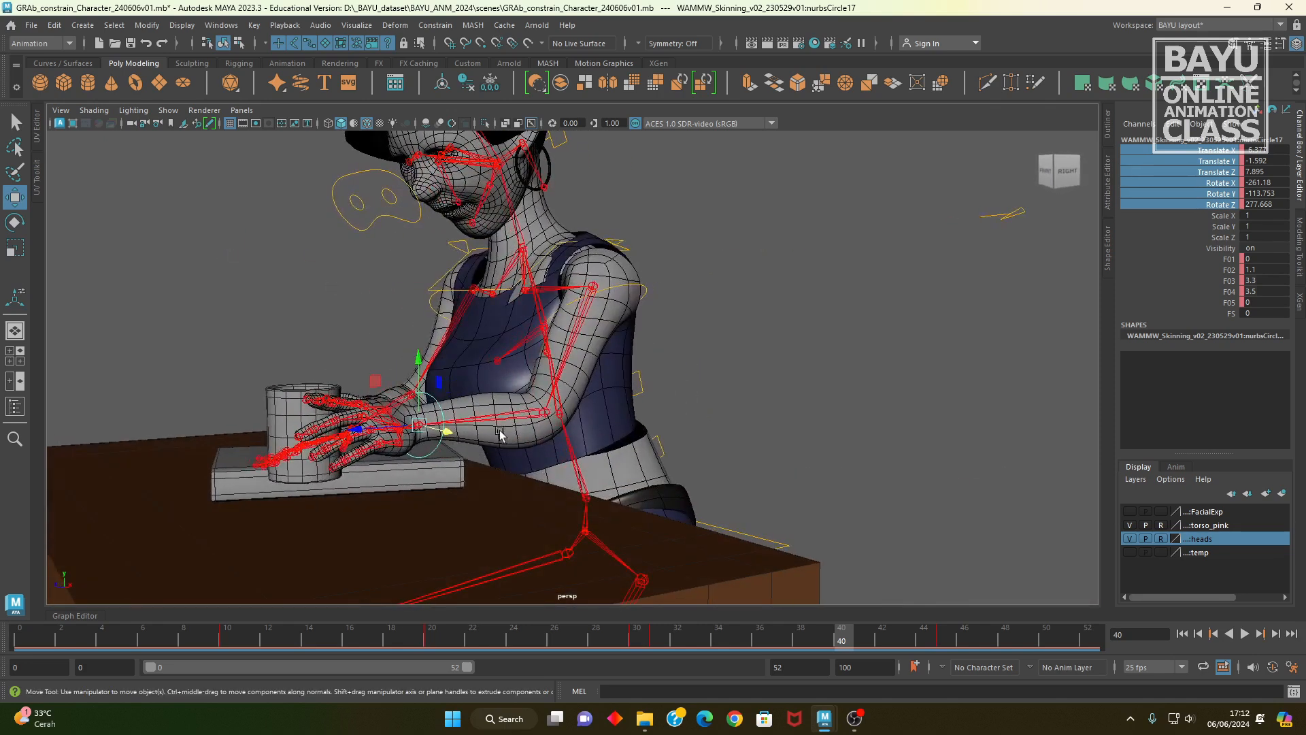
pyautogui.moveTo(415, 373); pyautogui.dragTo(430, 336)
pyautogui.press('e')
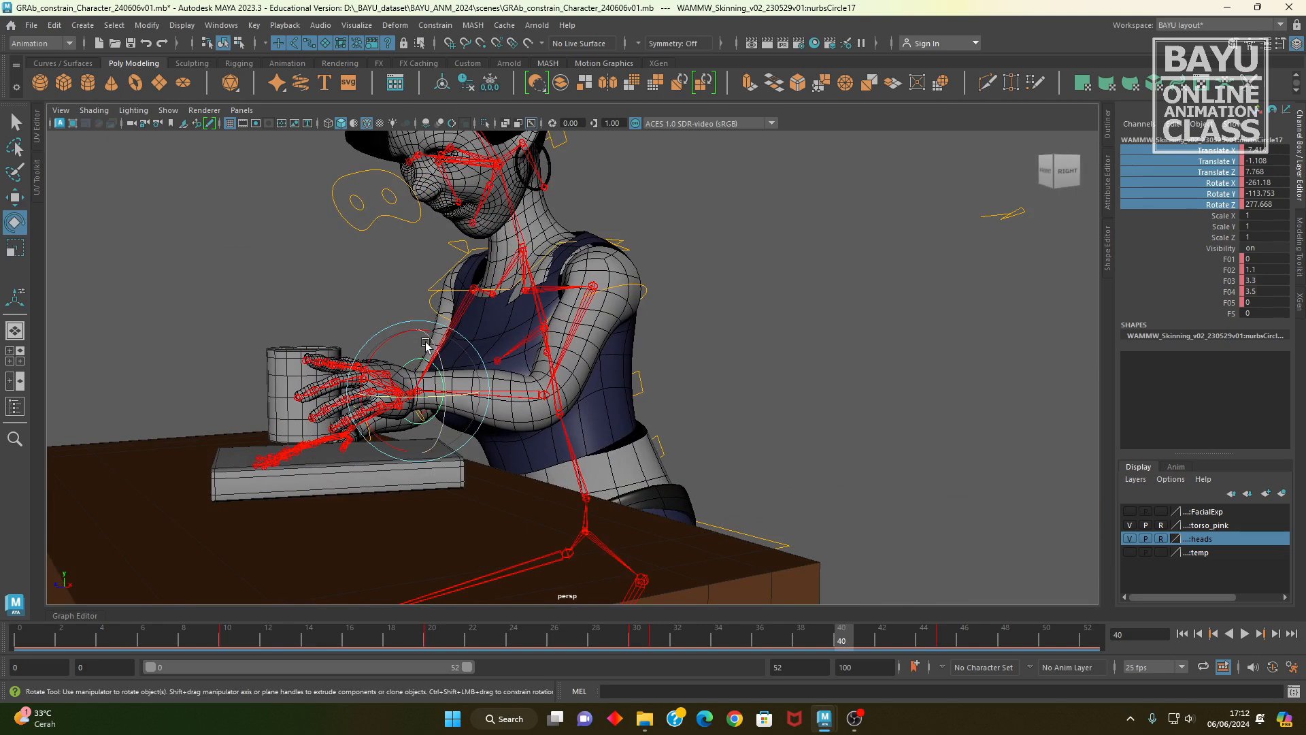
pyautogui.click(383, 342)
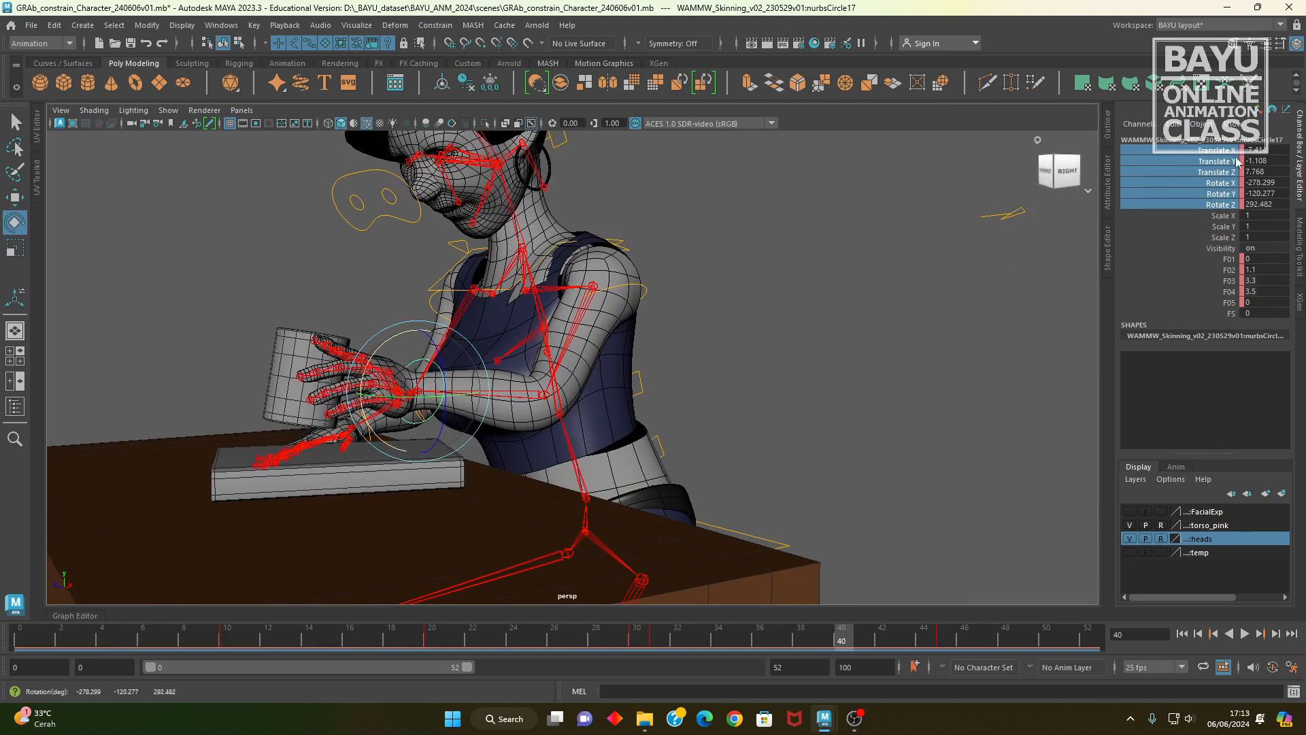
pyautogui.rightClick(1202, 182)
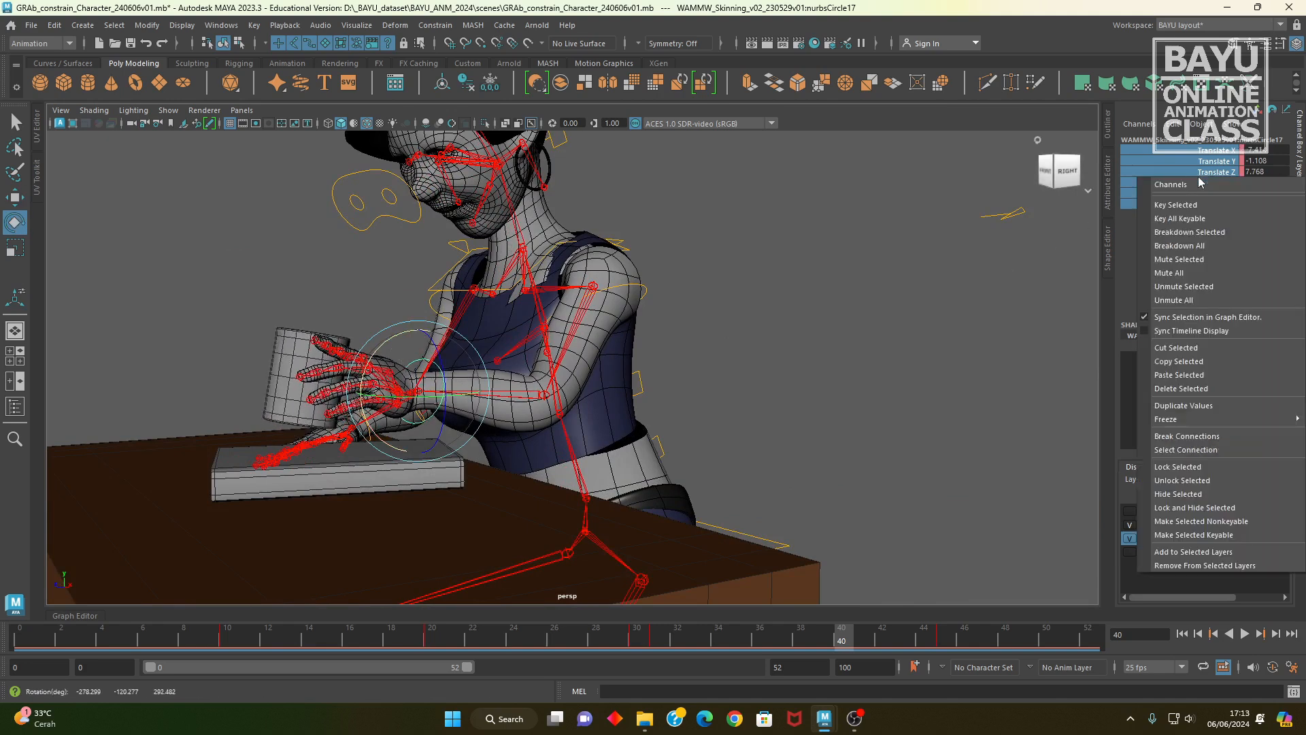
pyautogui.click(1187, 217)
pyautogui.keyDown('alt'); pyautogui.moveTo(428, 531); pyautogui.dragTo(541, 517); pyautogui.keyUp('alt')
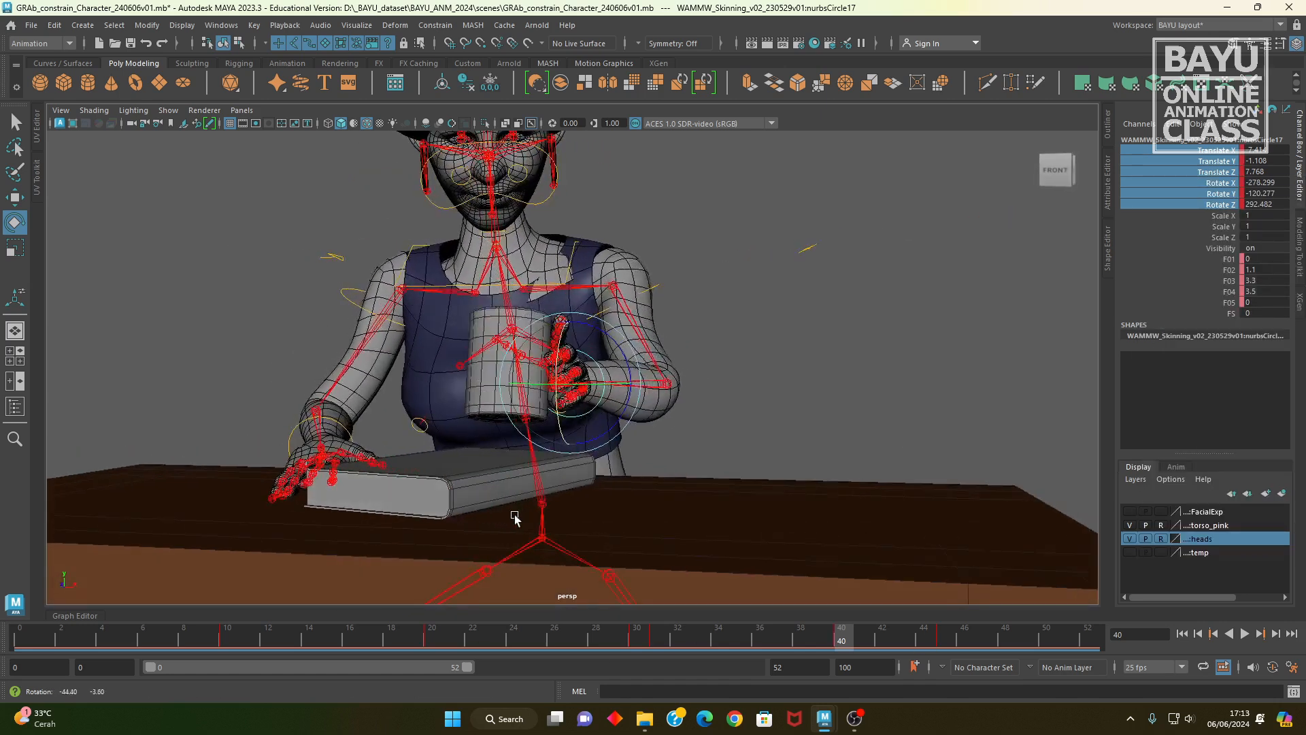
pyautogui.moveTo(650, 635); pyautogui.dragTo(938, 699)
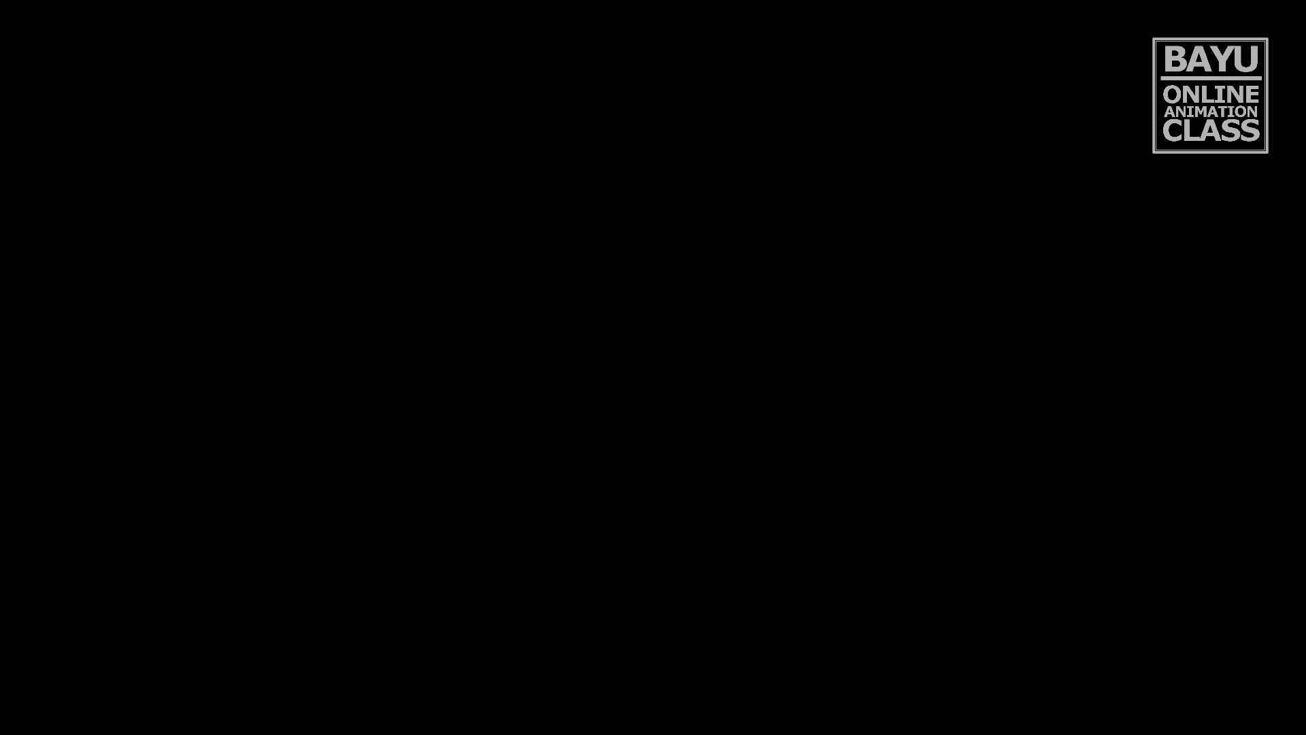